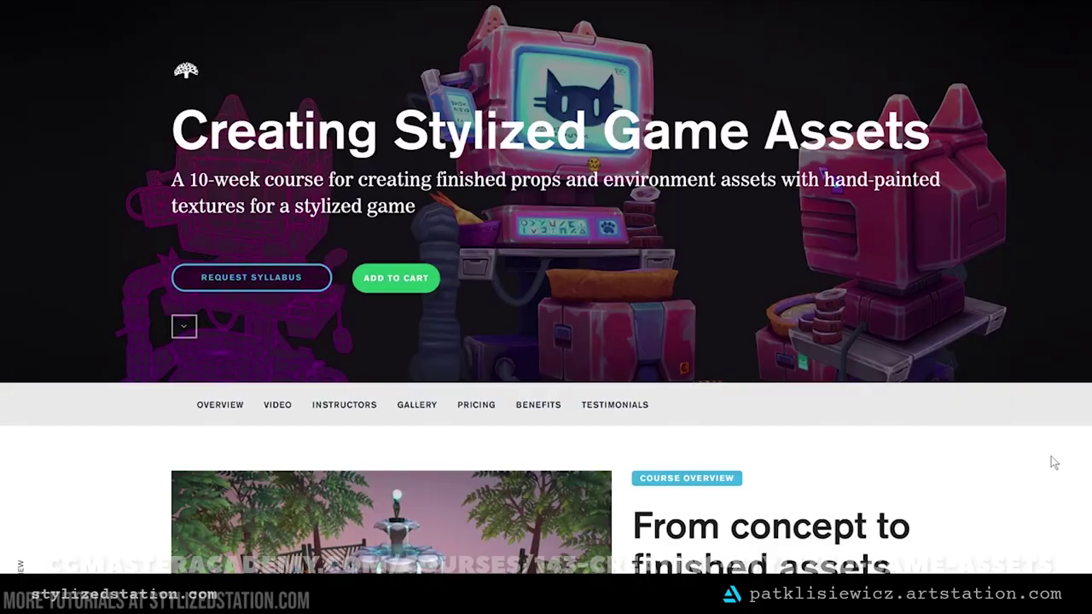
Review the Creating Stylized Game Assets course page, covering the course overview, weekly curriculum and instructor section
{"action": "scroll", "coordinate": [1010, 147], "scroll_direction": "down", "scroll_amount": 4}
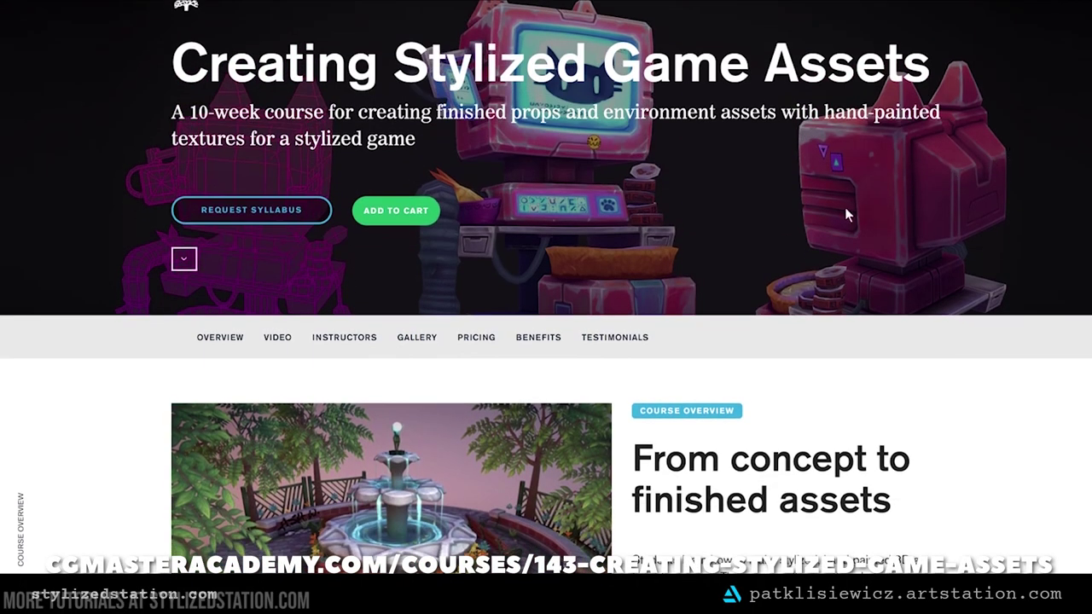
{"action": "scroll", "coordinate": [816, 220], "scroll_direction": "down", "scroll_amount": 1}
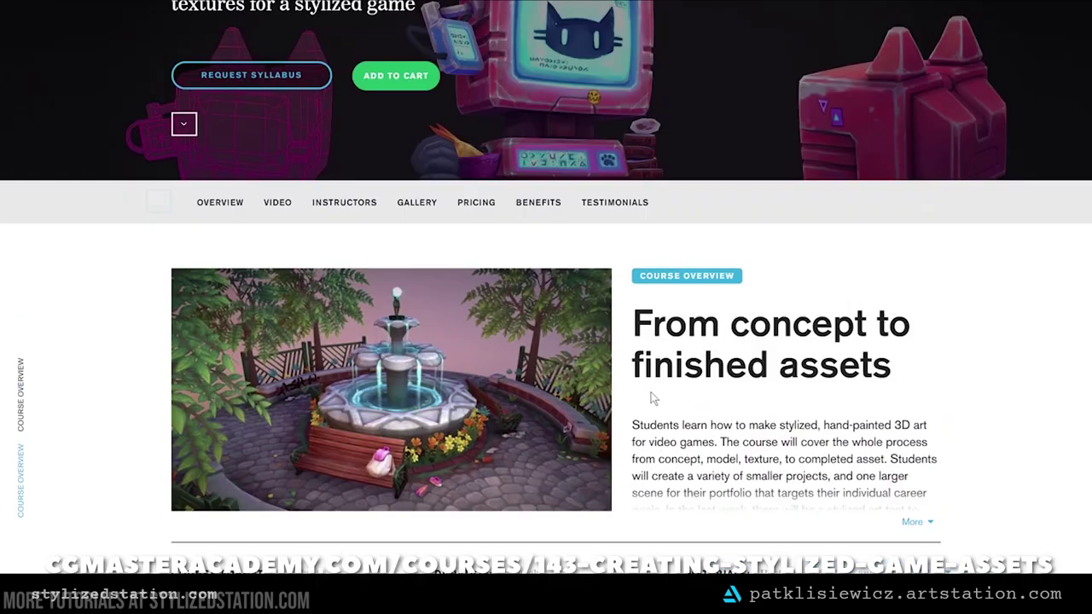
{"action": "scroll", "coordinate": [654, 395], "scroll_direction": "down", "scroll_amount": 1}
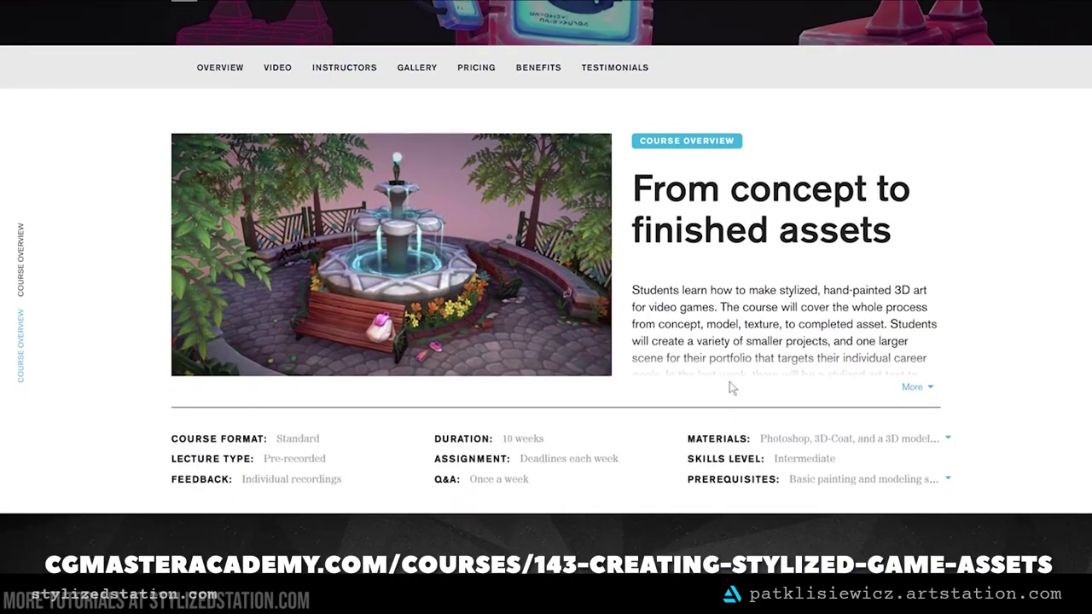
{"action": "scroll", "coordinate": [730, 389], "scroll_direction": "down", "scroll_amount": 5}
{"action": "scroll", "coordinate": [715, 352], "scroll_direction": "down", "scroll_amount": 3}
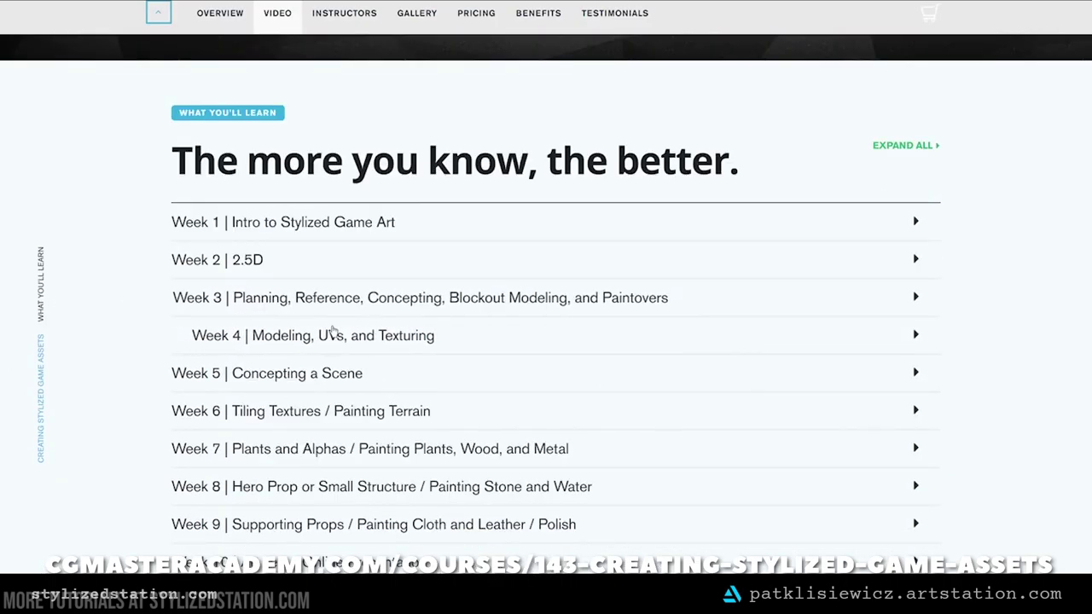
{"action": "scroll", "coordinate": [155, 335], "scroll_direction": "down", "scroll_amount": 6}
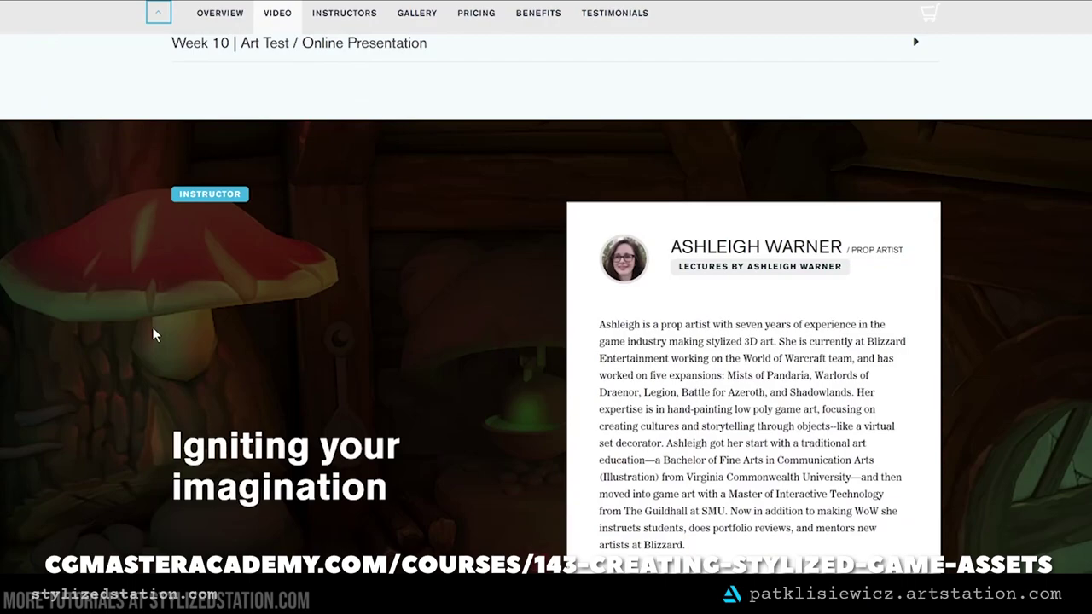
{"action": "scroll", "coordinate": [153, 335], "scroll_direction": "up", "scroll_amount": 6}
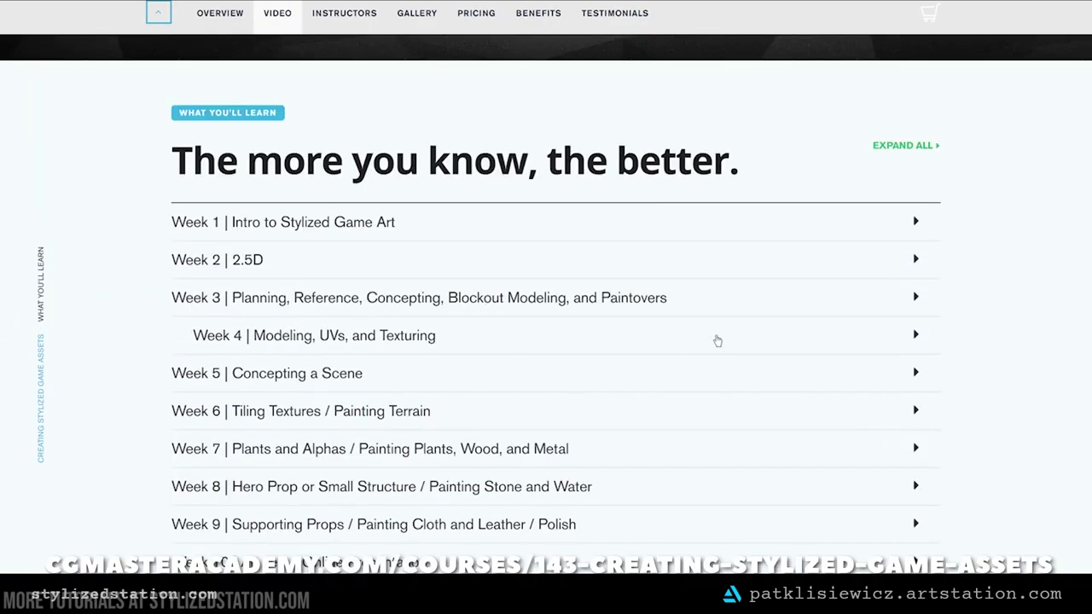
{"action": "scroll", "coordinate": [717, 342], "scroll_direction": "up", "scroll_amount": 4}
{"action": "scroll", "coordinate": [730, 383], "scroll_direction": "up", "scroll_amount": 6}
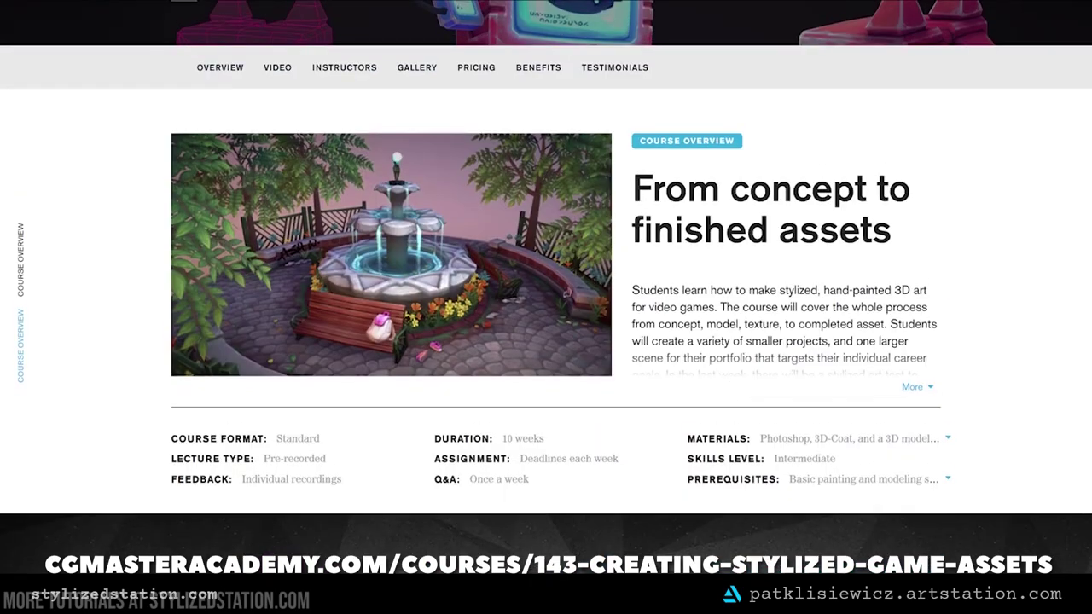
{"action": "scroll", "coordinate": [683, 392], "scroll_direction": "up", "scroll_amount": 2}
{"action": "scroll", "coordinate": [650, 397], "scroll_direction": "down", "scroll_amount": 6}
{"action": "scroll", "coordinate": [647, 397], "scroll_direction": "up", "scroll_amount": 4}
{"action": "scroll", "coordinate": [649, 393], "scroll_direction": "up", "scroll_amount": 5}
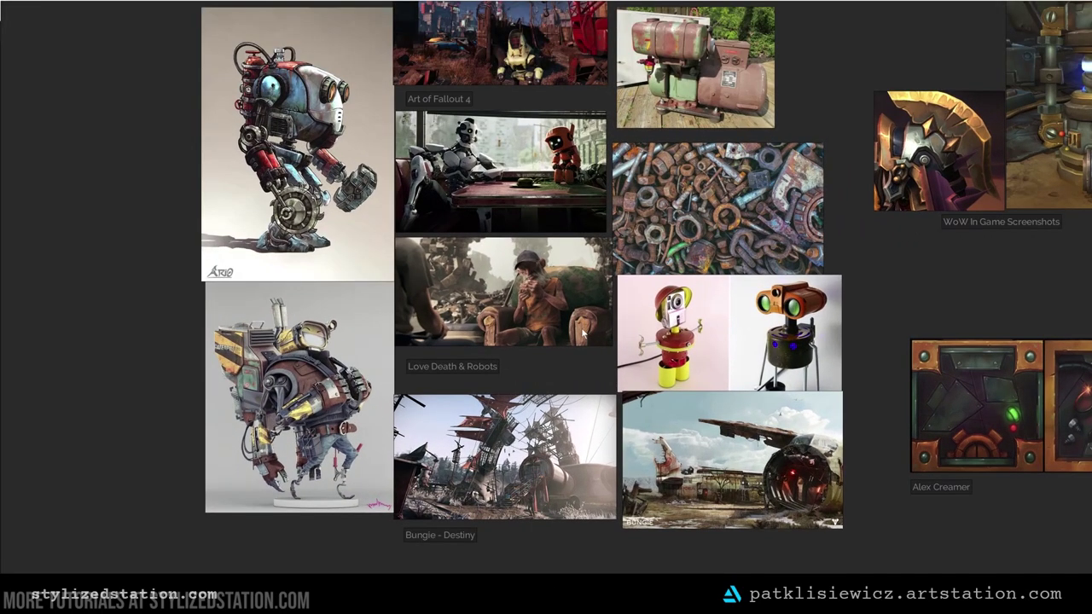
Examine the reference board's robot, scrap metal, sci-fi environment and stylized game prop images
{"action": "middle_click_drag", "start_coordinate": [409, 260], "coordinate": [406, 302]}
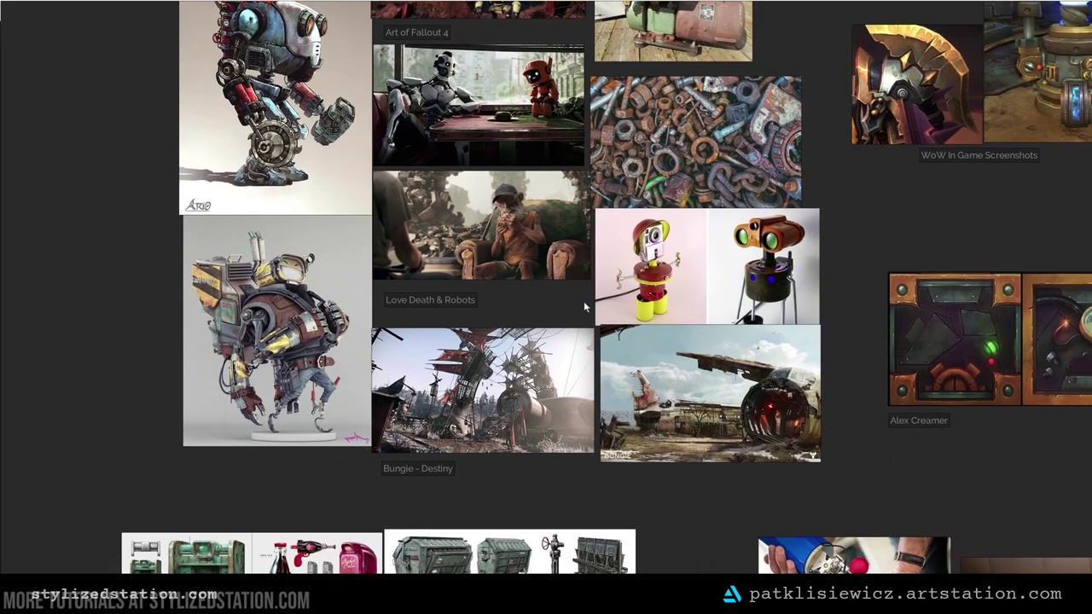
{"action": "middle_click_drag", "start_coordinate": [471, 490], "coordinate": [565, 38]}
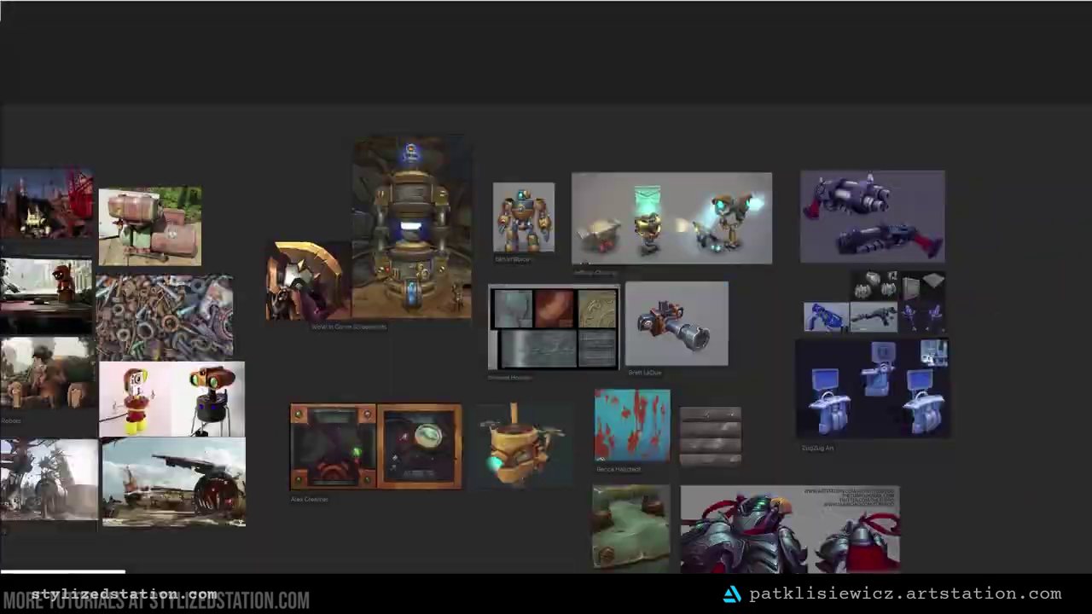
{"action": "scroll", "coordinate": [423, 401], "scroll_direction": "up", "scroll_amount": 2}
{"action": "middle_click_drag", "start_coordinate": [622, 458], "coordinate": [419, 405]}
{"action": "middle_click_drag", "start_coordinate": [407, 307], "coordinate": [415, 315]}
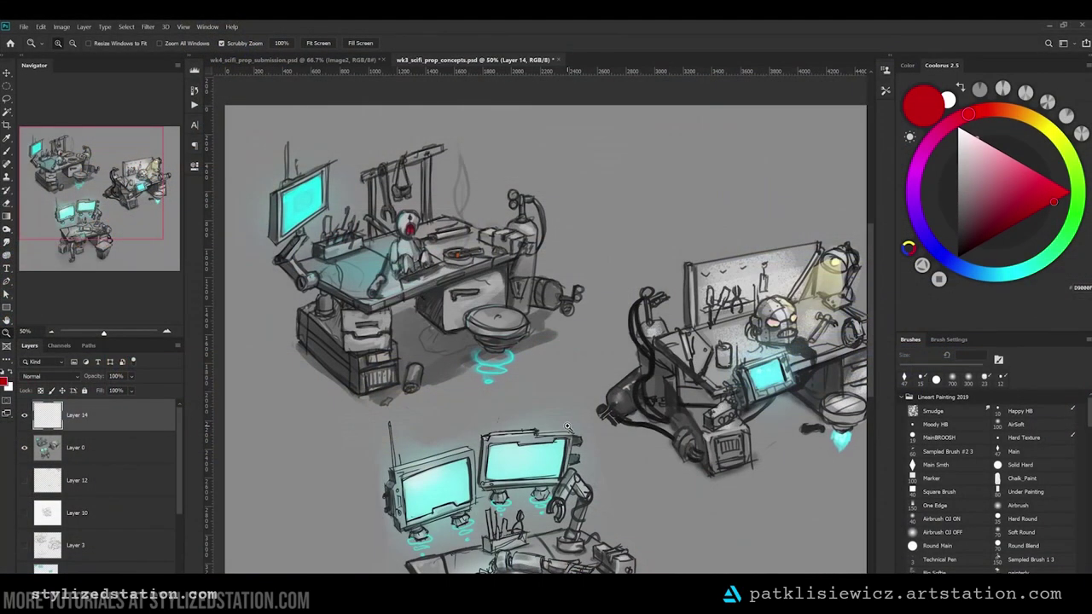
Switch to Photoshop and examine the three robot repair bench sketches in wk3_scifi_prop_concepts.psd
{"action": "key", "text": "b"}
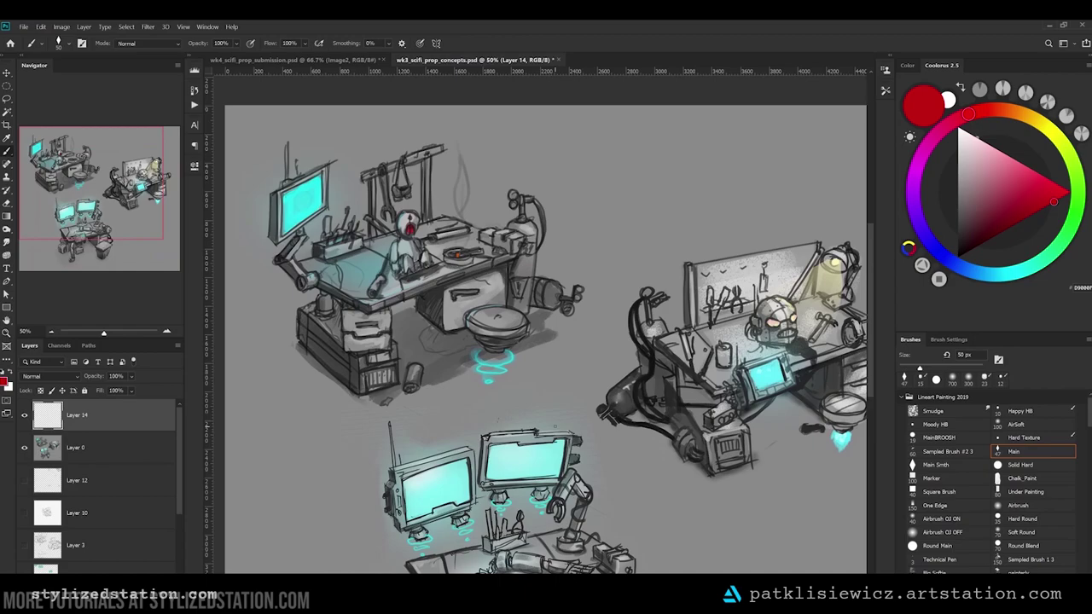
{"action": "left_click_drag", "start_coordinate": [590, 457], "coordinate": [577, 440]}
{"action": "left_click_drag", "start_coordinate": [771, 437], "coordinate": [825, 426]}
{"action": "left_click_drag", "start_coordinate": [701, 458], "coordinate": [683, 433]}
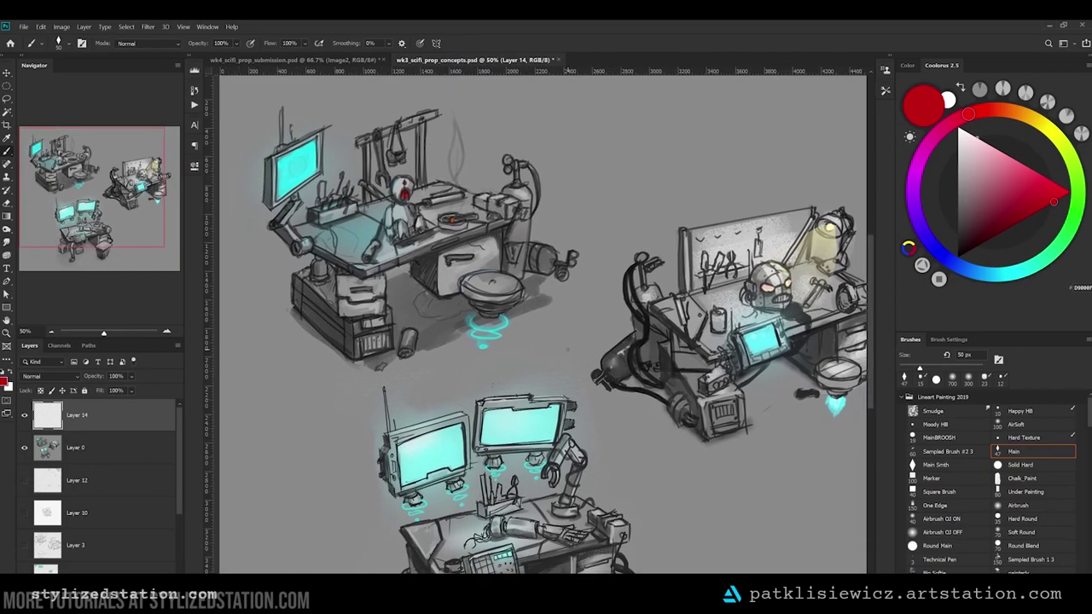
{"action": "left_click_drag", "start_coordinate": [676, 363], "coordinate": [713, 379]}
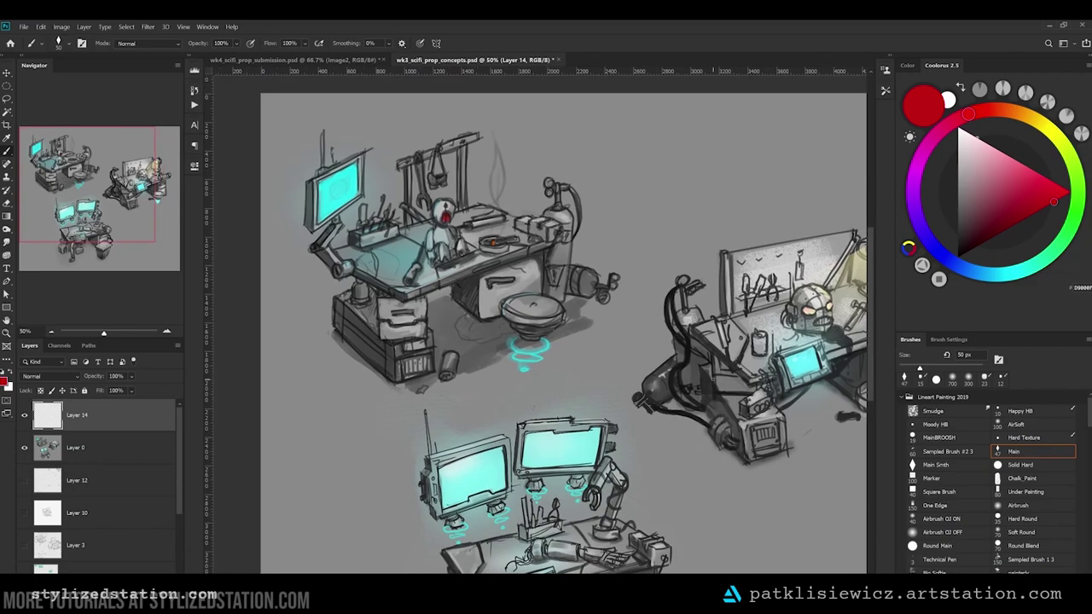
{"action": "mouse_move", "coordinate": [513, 382]}
{"action": "left_mouse_down"}
{"action": "mouse_move", "coordinate": [520, 388]}
{"action": "mouse_move", "coordinate": [512, 337]}
{"action": "left_mouse_up"}
{"action": "mouse_move", "coordinate": [683, 387]}
{"action": "left_mouse_down"}
{"action": "mouse_move", "coordinate": [610, 300]}
{"action": "mouse_move", "coordinate": [641, 302]}
{"action": "mouse_move", "coordinate": [676, 324]}
{"action": "left_mouse_up"}
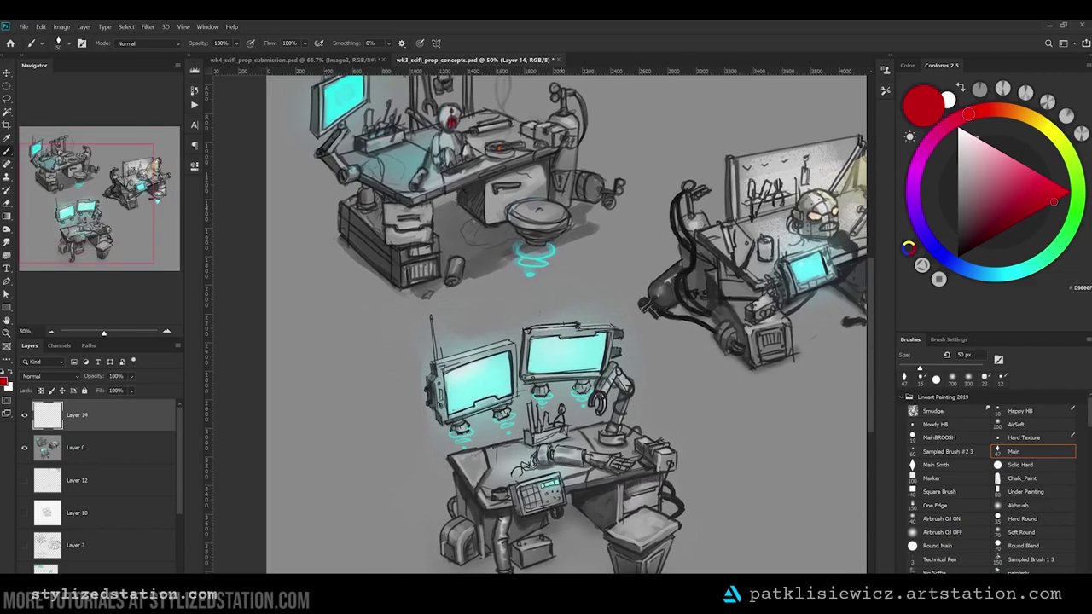
{"action": "left_click_drag", "start_coordinate": [668, 407], "coordinate": [663, 392]}
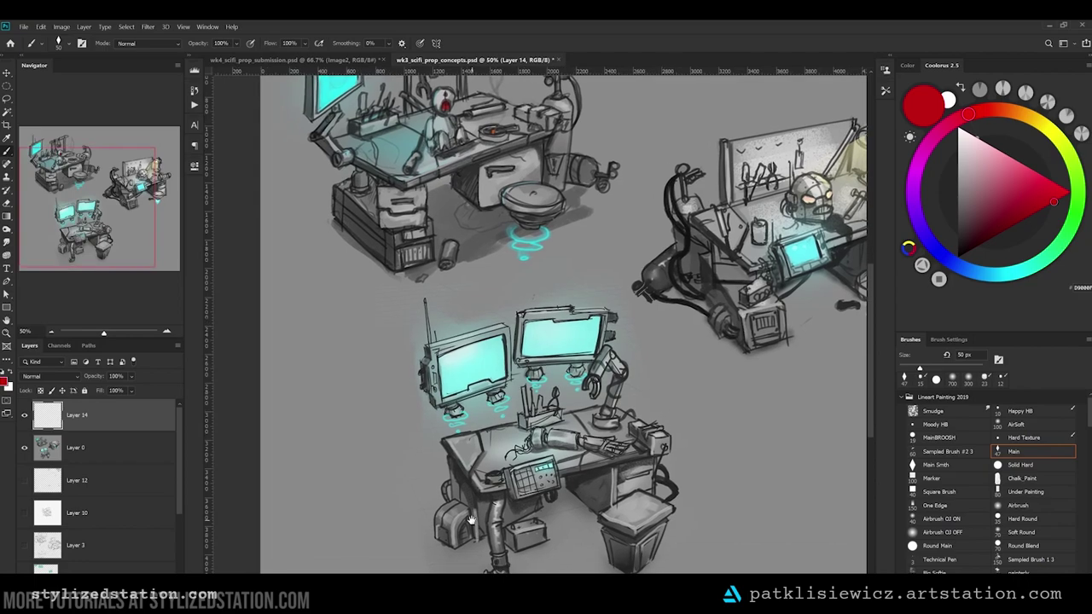
{"action": "left_click_drag", "start_coordinate": [699, 441], "coordinate": [639, 429]}
{"action": "mouse_move", "coordinate": [577, 401]}
{"action": "left_mouse_down"}
{"action": "mouse_move", "coordinate": [517, 458]}
{"action": "mouse_move", "coordinate": [589, 483]}
{"action": "left_mouse_up"}
Examine the grey 3D block-out underlay of the bench, including its screens, tabletop items, stool and gas tanks
{"action": "scroll", "coordinate": [526, 449], "scroll_direction": "down", "scroll_amount": 2, "text": "alt"}
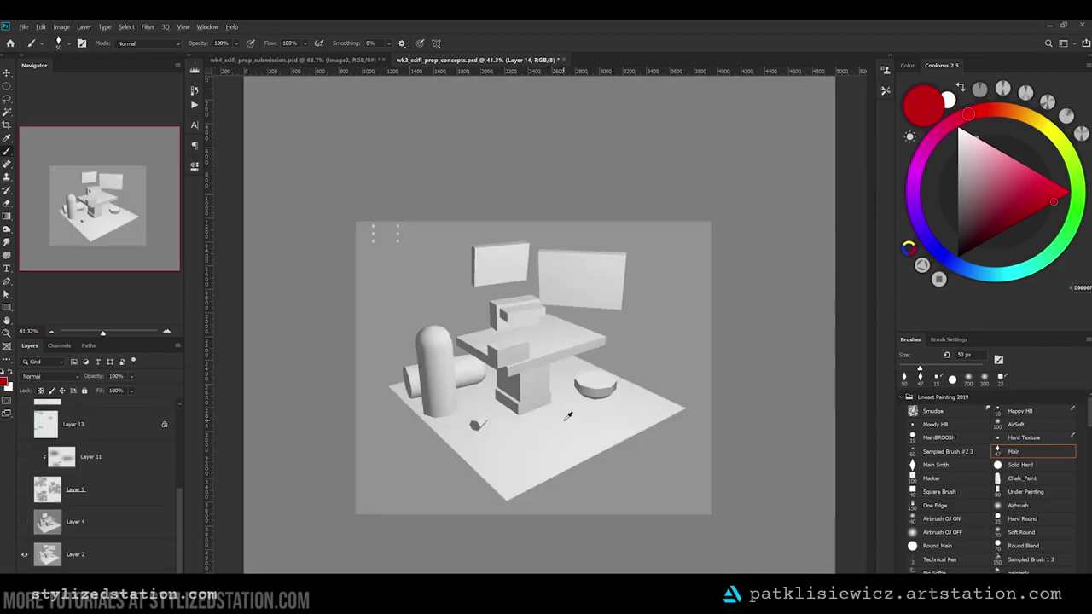
{"action": "scroll", "coordinate": [512, 427], "scroll_direction": "up", "scroll_amount": 4, "text": "alt"}
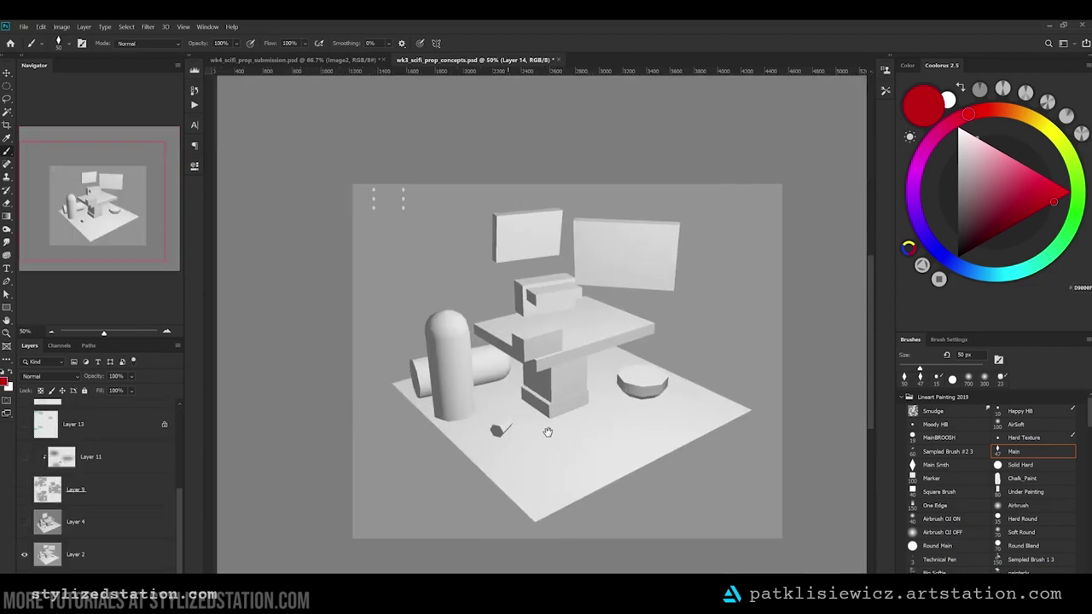
{"action": "left_click_drag", "start_coordinate": [563, 429], "coordinate": [577, 419]}
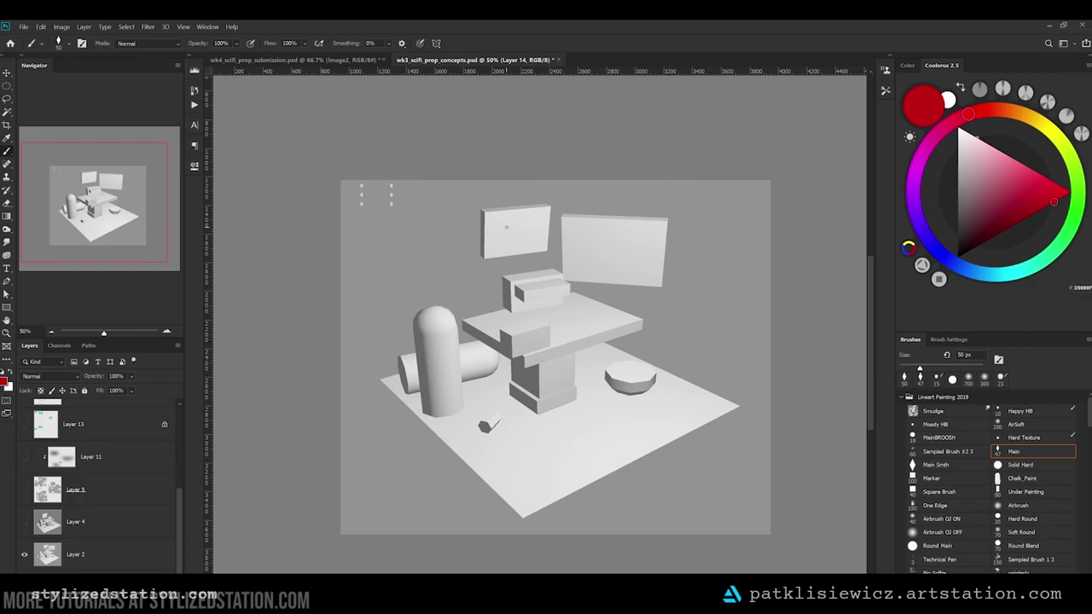
{"action": "left_click_drag", "start_coordinate": [523, 237], "coordinate": [541, 222]}
{"action": "left_click_drag", "start_coordinate": [540, 298], "coordinate": [560, 286]}
{"action": "left_click_drag", "start_coordinate": [531, 338], "coordinate": [549, 329]}
{"action": "left_click_drag", "start_coordinate": [629, 377], "coordinate": [657, 365]}
{"action": "left_click_drag", "start_coordinate": [484, 426], "coordinate": [508, 411]}
{"action": "left_click_drag", "start_coordinate": [451, 392], "coordinate": [471, 377]}
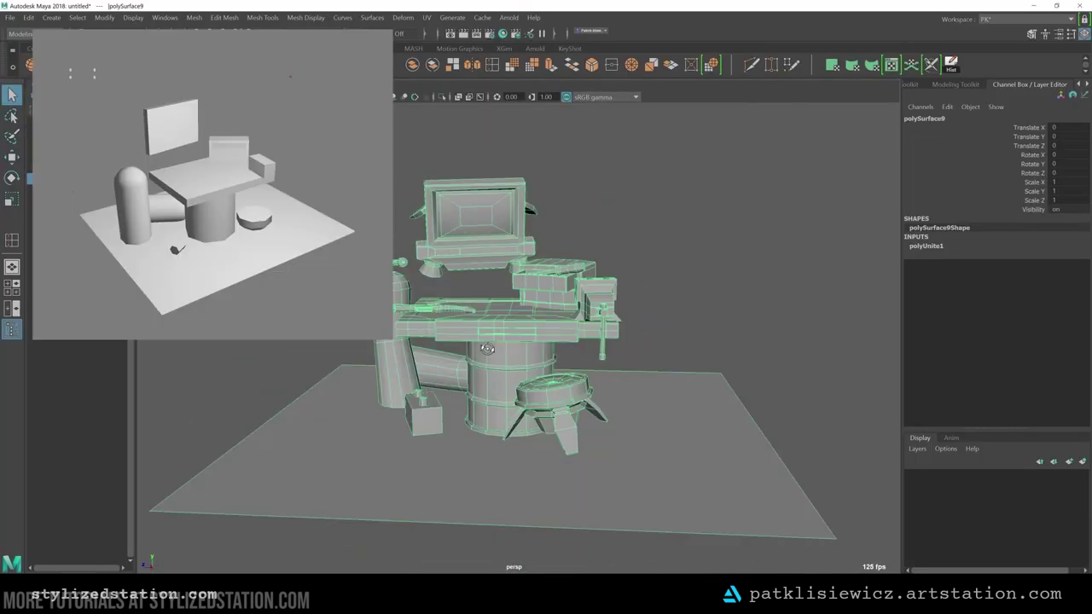
Compare the block-out model in Maya with the painted prop in Photoshop's wk3_scifi_prop_paintover.psd, returning to the Maya model
{"action": "left_click_drag", "start_coordinate": [696, 328], "coordinate": [461, 507], "text": "alt"}
{"action": "left_click", "coordinate": [359, 602]}
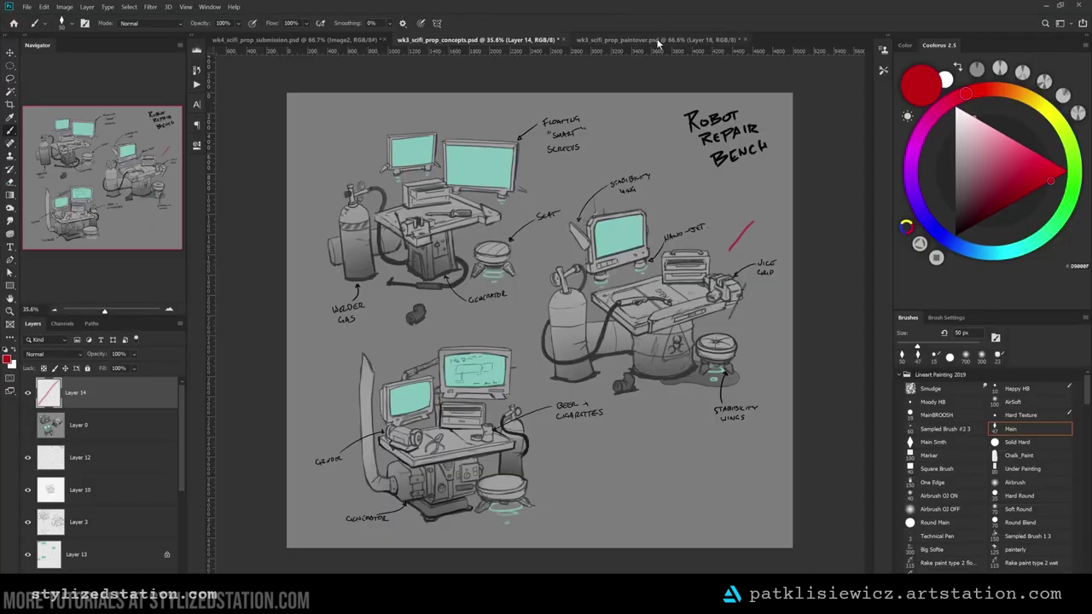
{"action": "left_click", "coordinate": [656, 41]}
{"action": "scroll", "coordinate": [380, 341], "scroll_direction": "up", "scroll_amount": 1, "text": "alt"}
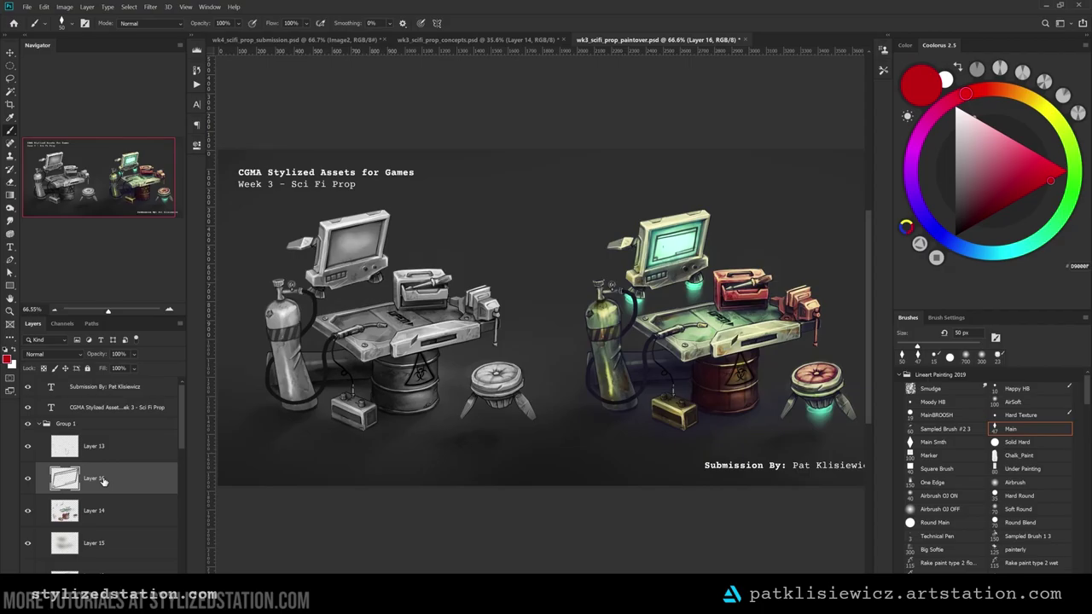
{"action": "left_click", "coordinate": [432, 602]}
{"action": "left_click_drag", "start_coordinate": [479, 452], "coordinate": [448, 548], "text": "alt"}
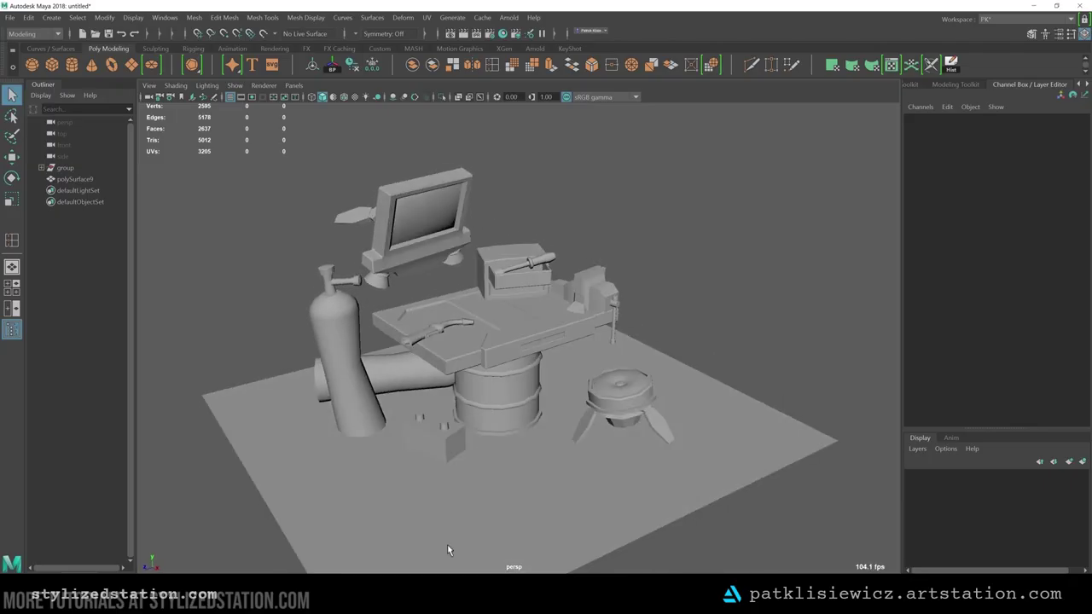
Switch to Photoshop and examine the greyscale and coloured bench paintovers, focusing on the tabletop's front panel
{"action": "left_click", "coordinate": [359, 603]}
{"action": "scroll", "coordinate": [591, 375], "scroll_direction": "up", "scroll_amount": 1, "text": "alt"}
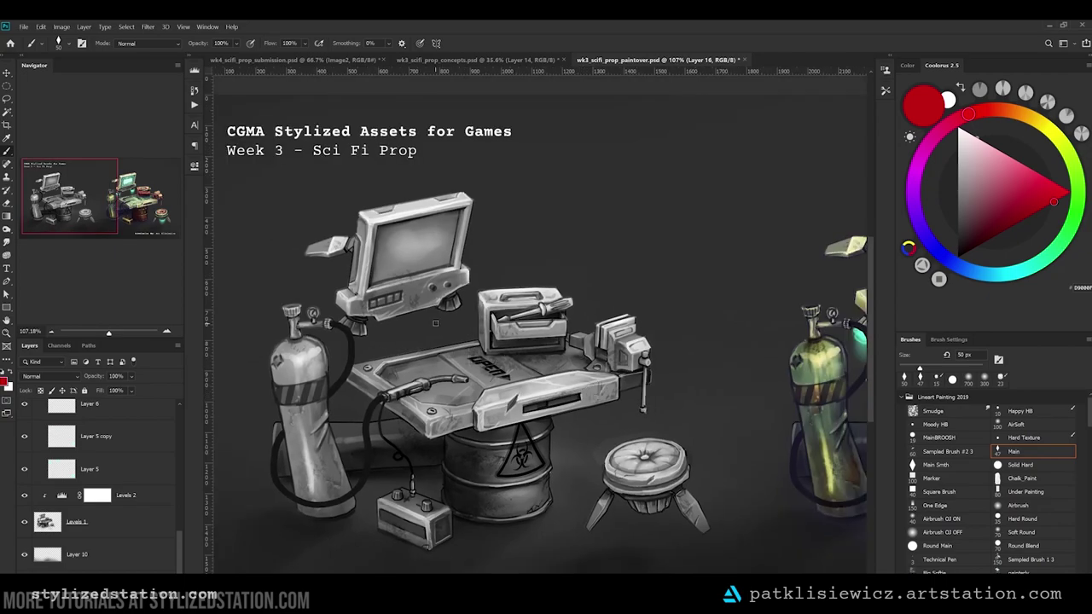
{"action": "scroll", "coordinate": [544, 405], "scroll_direction": "down", "scroll_amount": 2, "text": "alt"}
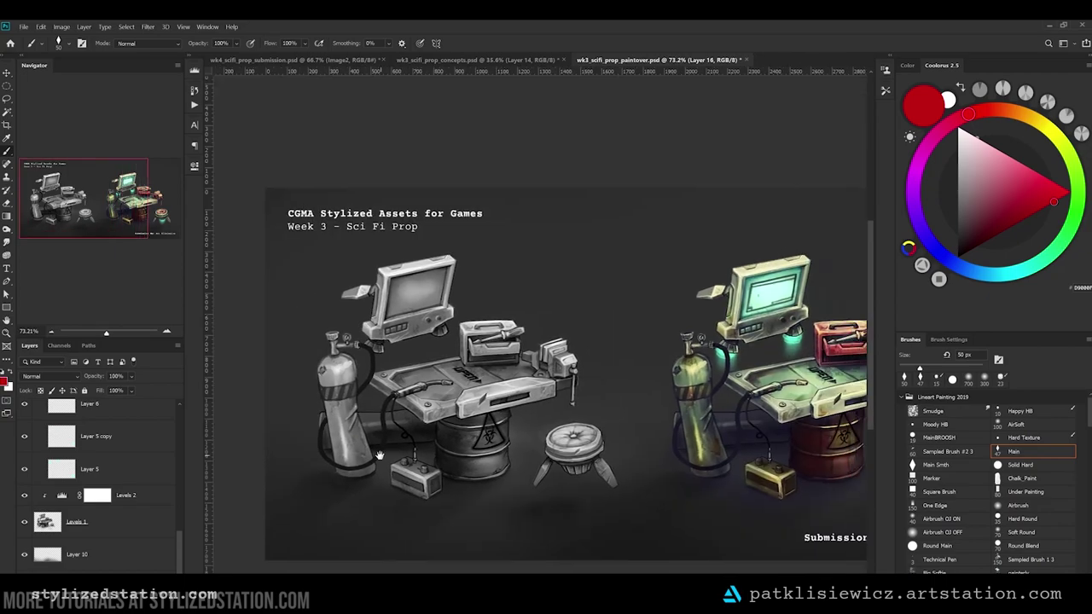
{"action": "left_click_drag", "start_coordinate": [380, 455], "coordinate": [254, 436]}
{"action": "key", "text": "ctrl+z"}
{"action": "key", "text": "ctrl+z"}
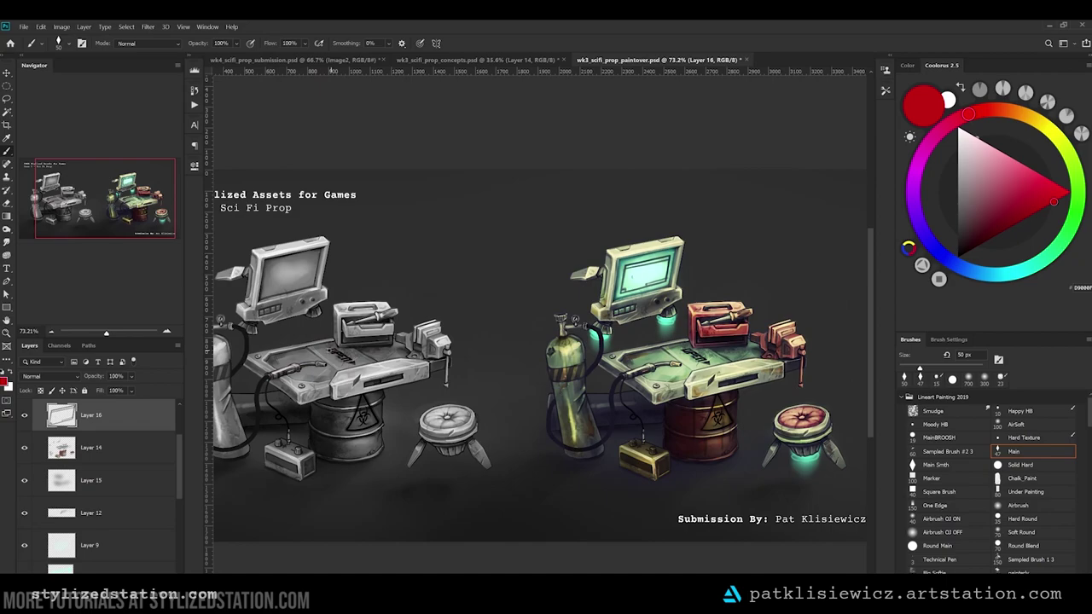
{"action": "left_click_drag", "start_coordinate": [276, 472], "coordinate": [360, 502]}
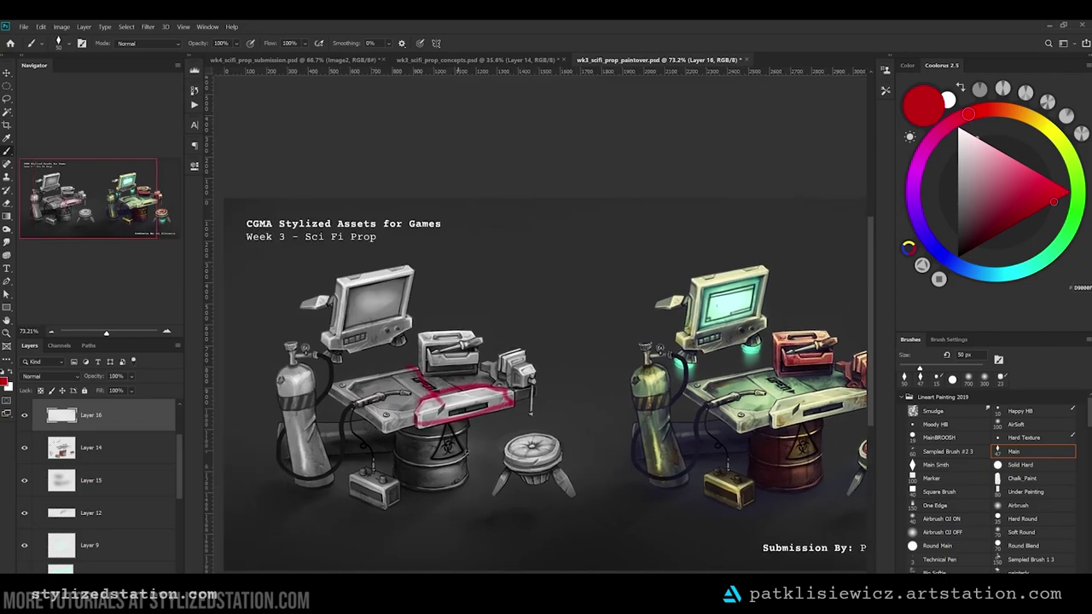
{"action": "left_click_drag", "start_coordinate": [800, 508], "coordinate": [660, 490]}
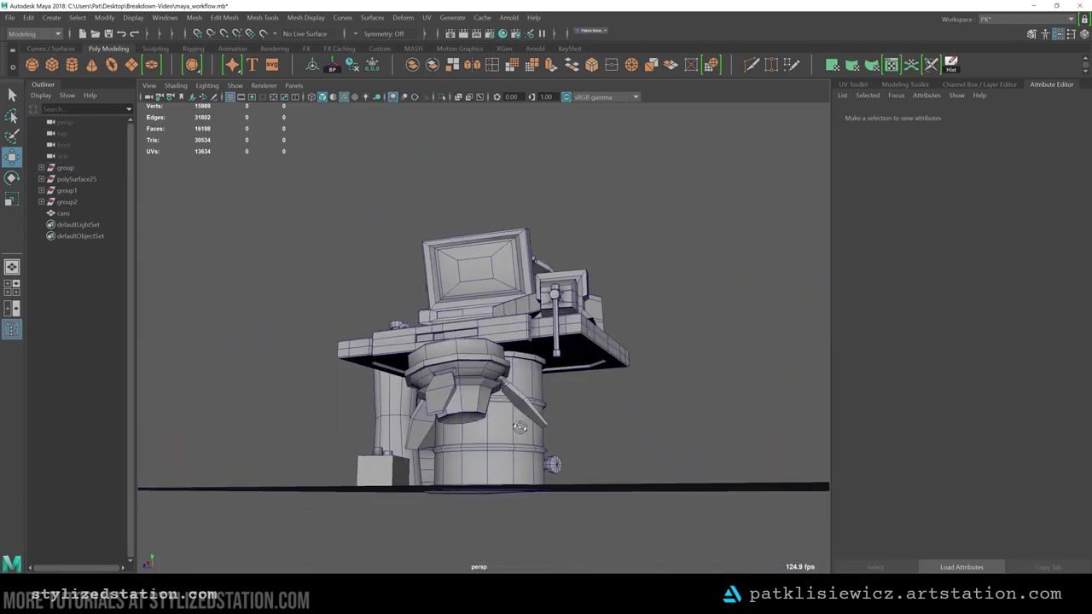
Switch to Maya, select vertices at the tip of a stool leg on the prop_paintover mesh, and clear the selection
{"action": "left_click", "coordinate": [487, 329]}
{"action": "right_click_drag", "start_coordinate": [614, 297], "coordinate": [558, 298]}
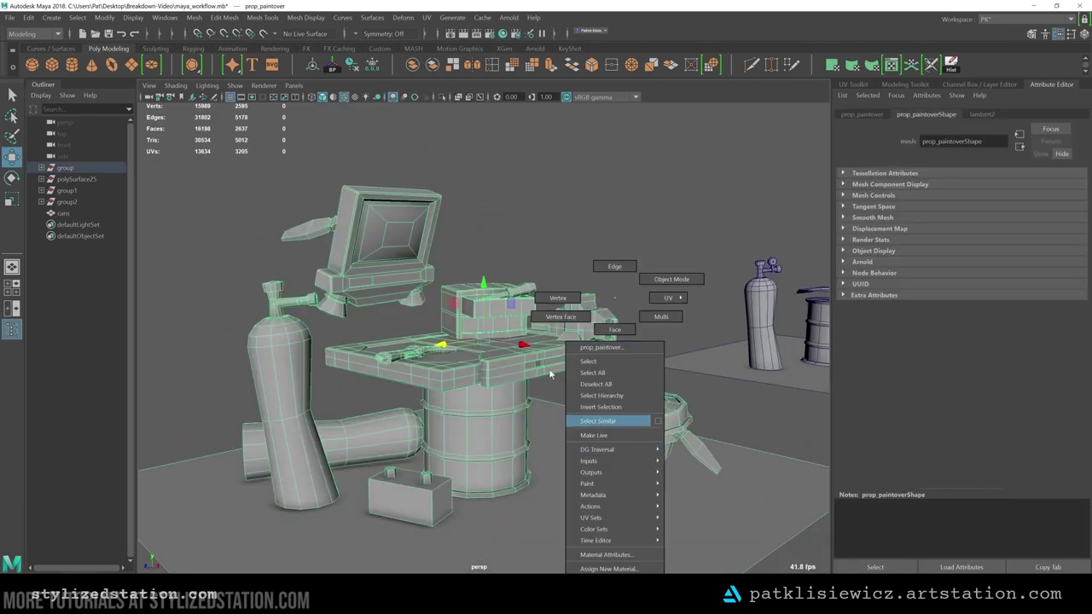
{"action": "left_click_drag", "start_coordinate": [687, 504], "coordinate": [789, 410]}
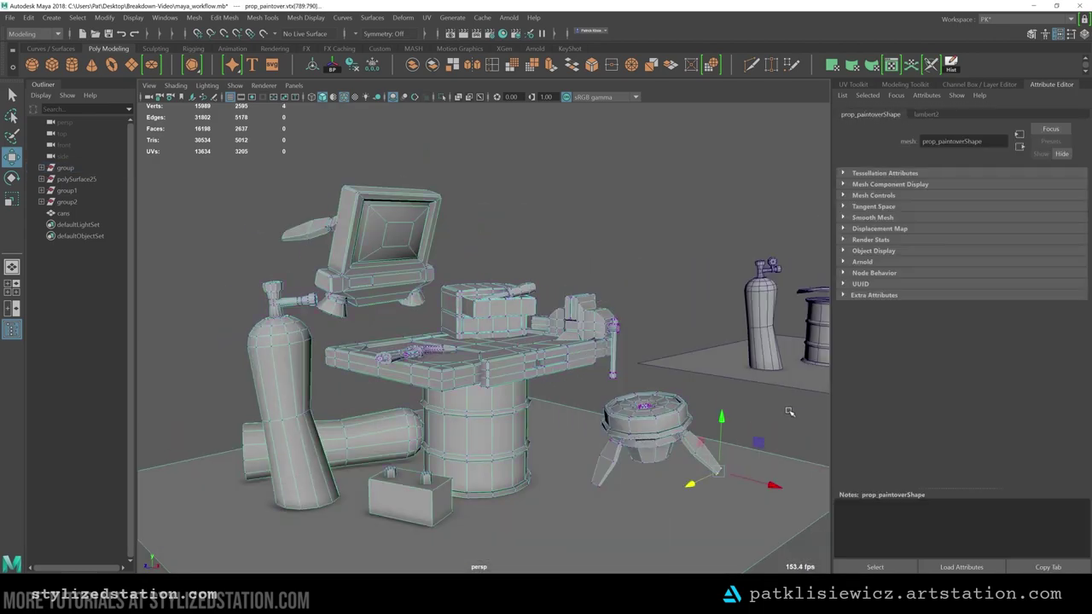
{"action": "left_click", "coordinate": [789, 410]}
Inspect the separated bench parts laid out across the scene, picking the floor plane and the monitor to check them
{"action": "right_click_drag", "start_coordinate": [789, 410], "coordinate": [612, 414], "text": "alt"}
{"action": "left_click_drag", "start_coordinate": [612, 415], "coordinate": [529, 342], "text": "alt"}
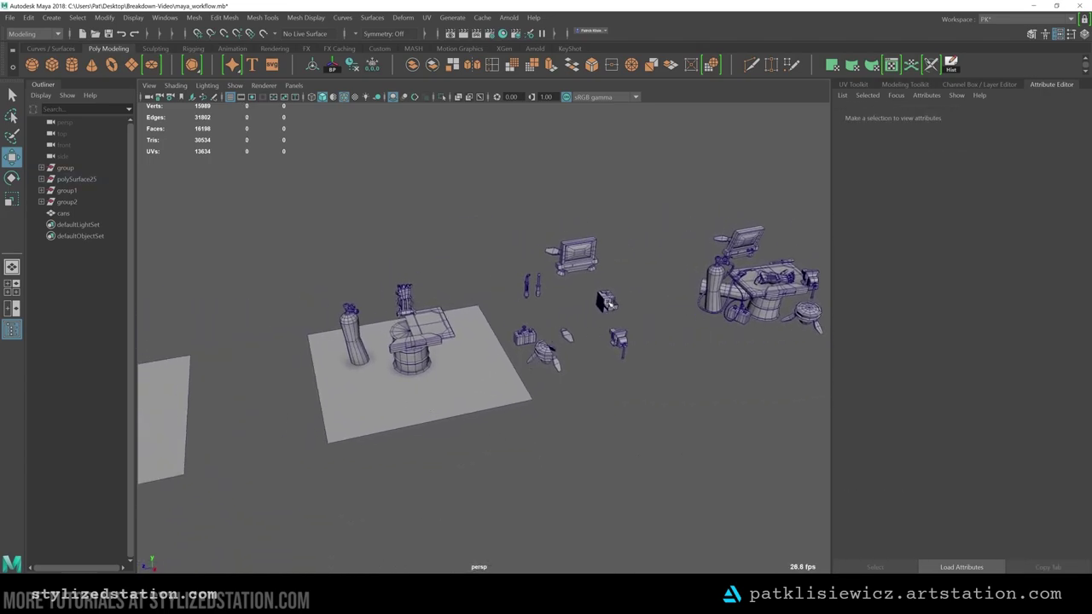
{"action": "right_click_drag", "start_coordinate": [528, 341], "coordinate": [587, 349], "text": "alt"}
{"action": "left_click_drag", "start_coordinate": [587, 349], "coordinate": [573, 329], "text": "alt"}
{"action": "left_click", "coordinate": [458, 412]}
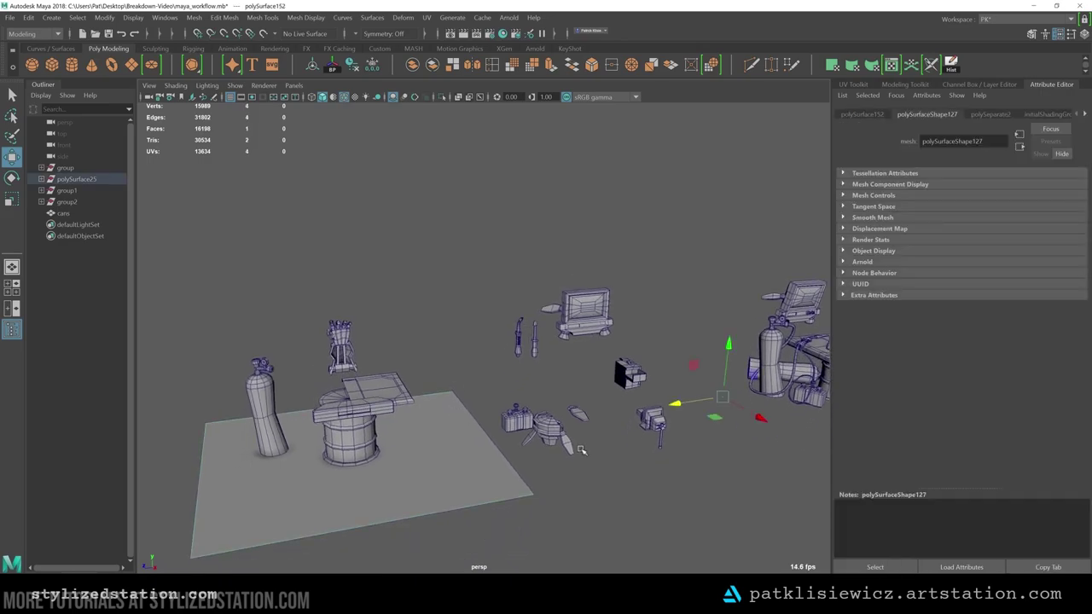
{"action": "left_click_drag", "start_coordinate": [581, 450], "coordinate": [623, 437], "text": "alt"}
{"action": "left_click", "coordinate": [321, 307]}
{"action": "left_click", "coordinate": [607, 292]}
{"action": "left_click_drag", "start_coordinate": [607, 341], "coordinate": [521, 410], "text": "alt"}
{"action": "right_click_drag", "start_coordinate": [520, 410], "coordinate": [659, 533], "text": "alt"}
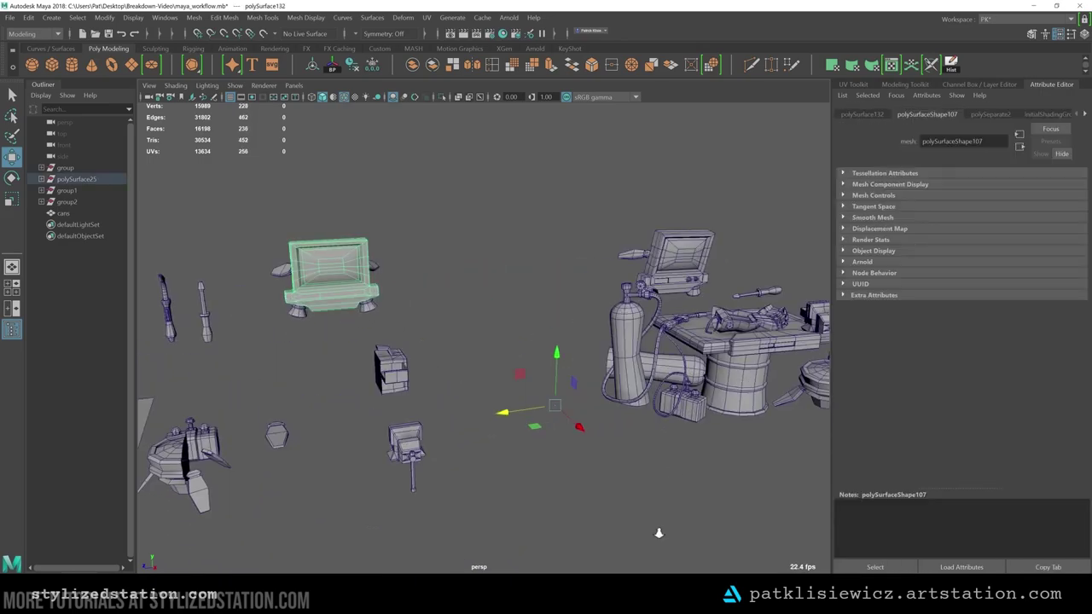
{"action": "left_click_drag", "start_coordinate": [659, 534], "coordinate": [434, 495], "text": "alt"}
{"action": "left_click", "coordinate": [634, 250]}
{"action": "left_click_drag", "start_coordinate": [394, 419], "coordinate": [439, 423], "text": "alt"}
Mirror the half toolbox with Duplicate Special, resetting the options and using the Instance geometry type with a Z scale of -1
{"action": "left_click", "coordinate": [505, 350]}
{"action": "left_click", "coordinate": [507, 366]}
{"action": "key", "text": "f"}
{"action": "scroll", "coordinate": [387, 422], "scroll_direction": "down", "scroll_amount": 3}
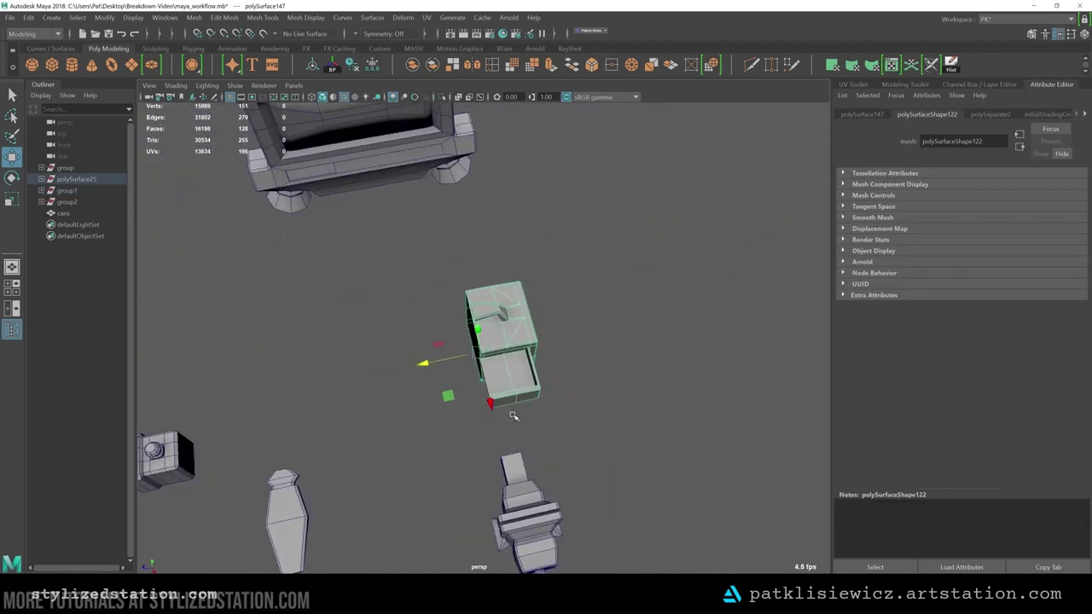
{"action": "left_click_drag", "start_coordinate": [513, 416], "coordinate": [580, 350], "text": "alt"}
{"action": "left_click", "coordinate": [440, 18]}
{"action": "key", "text": "ctrl+shift+d"}
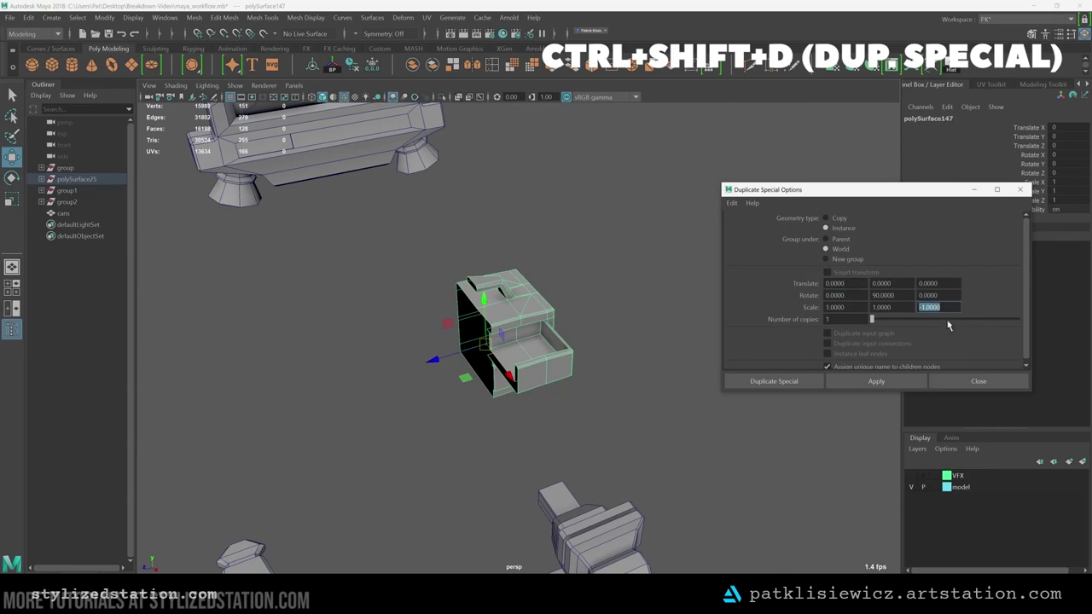
{"action": "left_click", "coordinate": [731, 203]}
{"action": "left_click", "coordinate": [761, 227]}
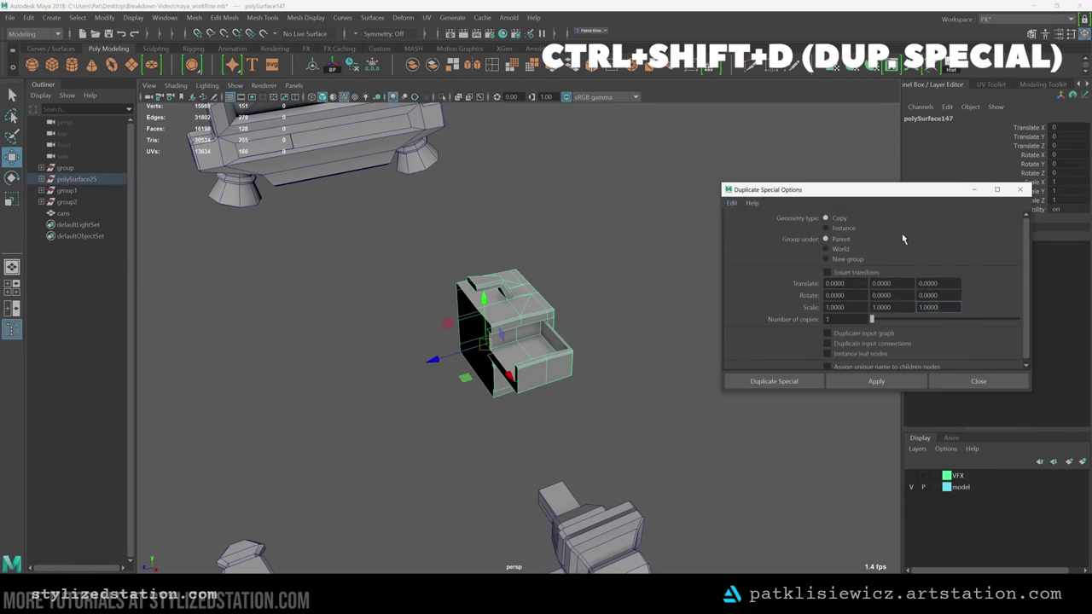
{"action": "type", "text": "-1"}
{"action": "left_click", "coordinate": [874, 381]}
{"action": "left_click", "coordinate": [979, 381]}
Try moving vertex groups on one half of the mirrored toolbox, undoing the moves
{"action": "left_click", "coordinate": [725, 418]}
{"action": "left_click_drag", "start_coordinate": [725, 418], "coordinate": [595, 390], "text": "alt"}
{"action": "key", "text": "ctrl+z"}
{"action": "left_click_drag", "start_coordinate": [466, 409], "coordinate": [524, 393], "text": "alt"}
{"action": "right_click_drag", "start_coordinate": [584, 320], "coordinate": [589, 282]}
{"action": "left_click", "coordinate": [632, 303]}
{"action": "left_click_drag", "start_coordinate": [616, 283], "coordinate": [595, 307]}
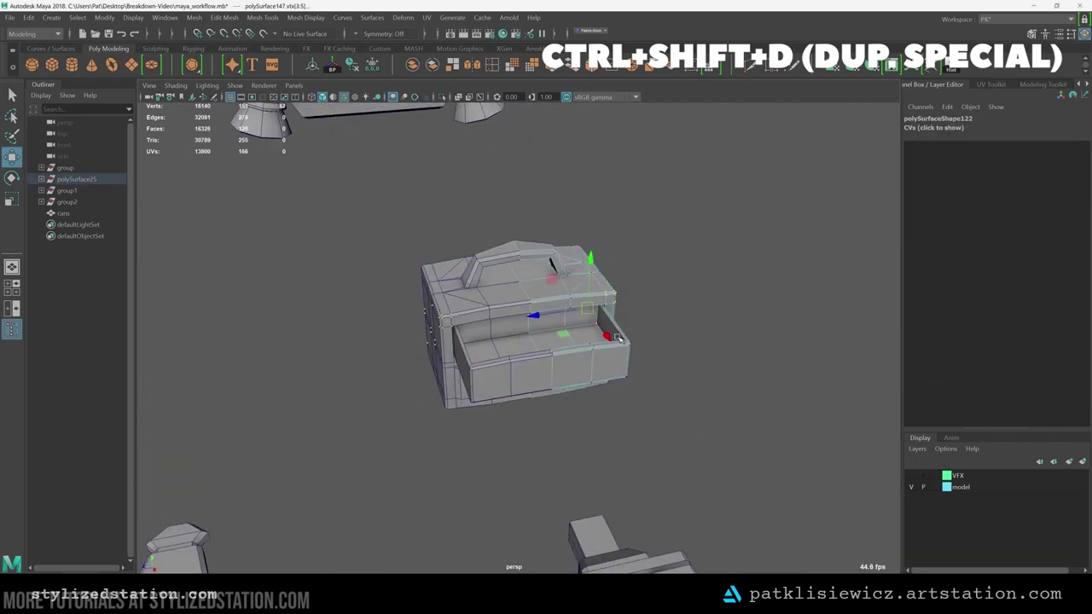
{"action": "mouse_move", "coordinate": [556, 242]}
{"action": "left_mouse_down"}
{"action": "mouse_move", "coordinate": [593, 237]}
{"action": "mouse_move", "coordinate": [566, 253]}
{"action": "left_mouse_up"}
{"action": "key", "text": "ctrl+z"}
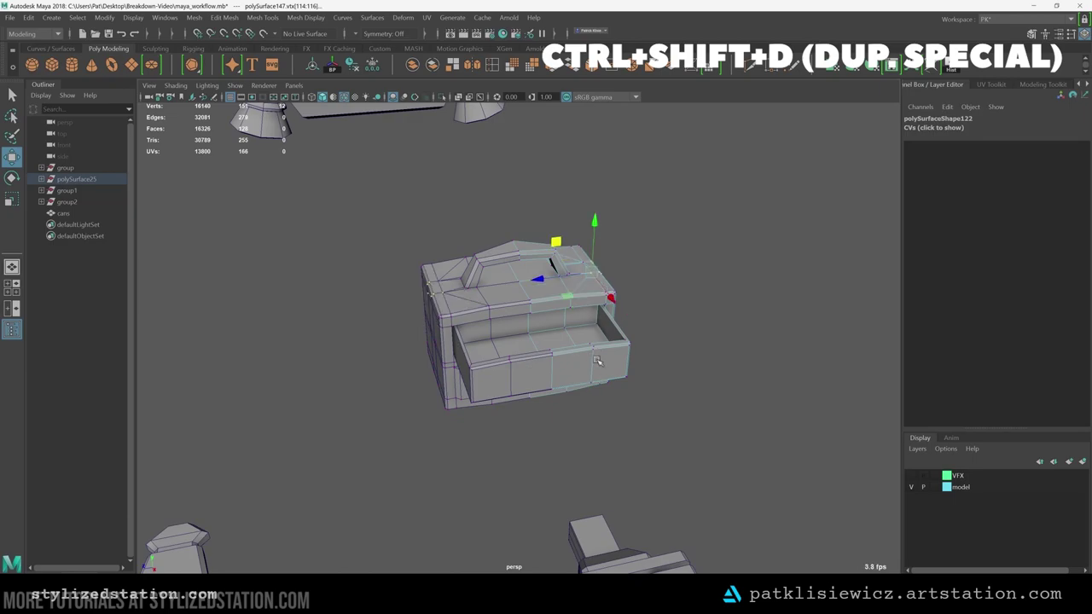
{"action": "left_click_drag", "start_coordinate": [618, 362], "coordinate": [641, 331]}
{"action": "left_click_drag", "start_coordinate": [594, 317], "coordinate": [626, 305]}
{"action": "key", "text": "ctrl+z"}
Select two faces on the toolbox's end, turn on soft selection and move them to reshape the box
{"action": "left_click_drag", "start_coordinate": [486, 390], "coordinate": [465, 312], "text": "alt"}
{"action": "right_click_drag", "start_coordinate": [553, 298], "coordinate": [553, 329]}
{"action": "left_click_drag", "start_coordinate": [563, 333], "coordinate": [486, 366], "text": "alt"}
{"action": "left_click", "coordinate": [563, 328]}
{"action": "left_click", "coordinate": [578, 339], "text": "shift"}
{"action": "key", "text": "b"}
{"action": "left_click_drag", "start_coordinate": [573, 343], "coordinate": [555, 375]}
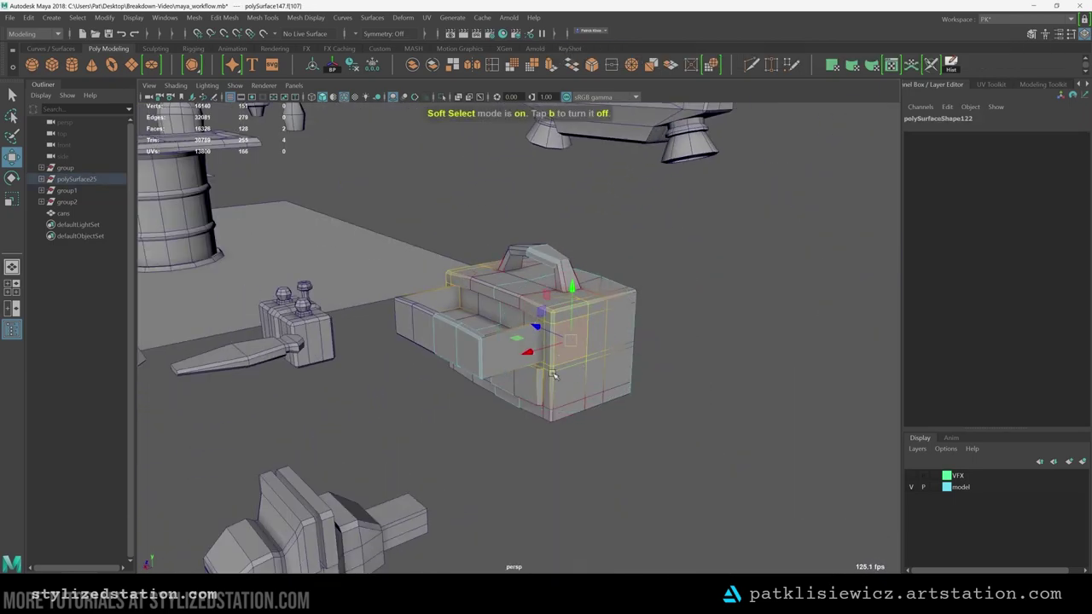
{"action": "left_click_drag", "start_coordinate": [486, 367], "coordinate": [563, 329], "text": "alt"}
{"action": "left_click_drag", "start_coordinate": [553, 321], "coordinate": [401, 444]}
{"action": "key", "text": "r"}
Select both toolbox halves and duplicate them as instances with Duplicate Special at a scale of 1 on every axis
{"action": "right_click_drag", "start_coordinate": [538, 296], "coordinate": [592, 278]}
{"action": "scroll", "coordinate": [546, 312], "scroll_direction": "down", "scroll_amount": 4}
{"action": "left_click_drag", "start_coordinate": [495, 367], "coordinate": [674, 367], "text": "alt"}
{"action": "left_click_drag", "start_coordinate": [597, 277], "coordinate": [439, 378]}
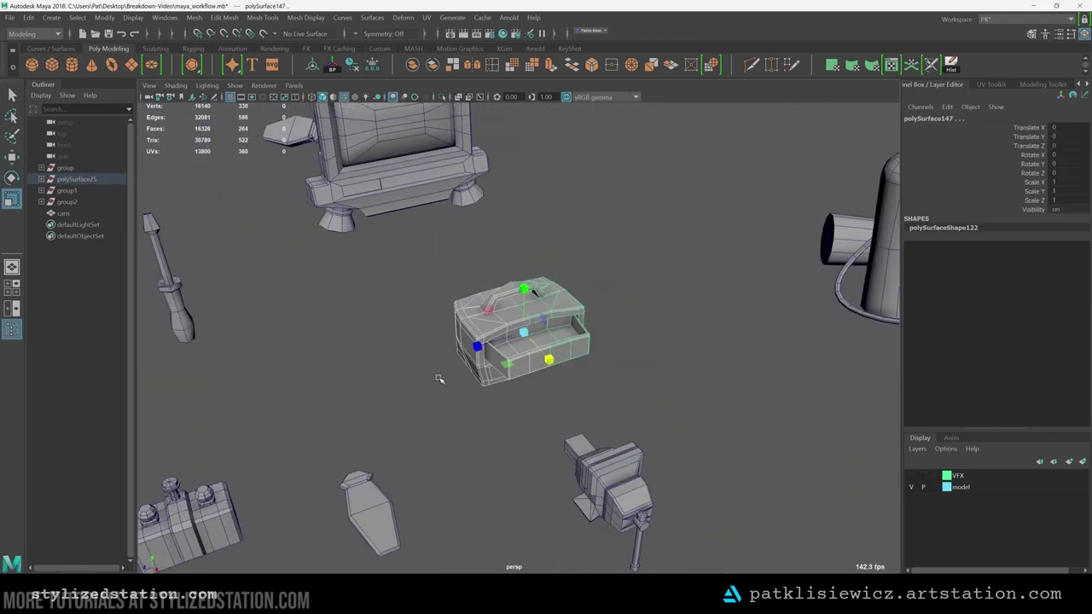
{"action": "middle_click_drag", "start_coordinate": [810, 286], "coordinate": [642, 308], "text": "alt"}
{"action": "middle_click_drag", "start_coordinate": [448, 407], "coordinate": [551, 398], "text": "alt"}
{"action": "scroll", "coordinate": [551, 397], "scroll_direction": "up", "scroll_amount": 2}
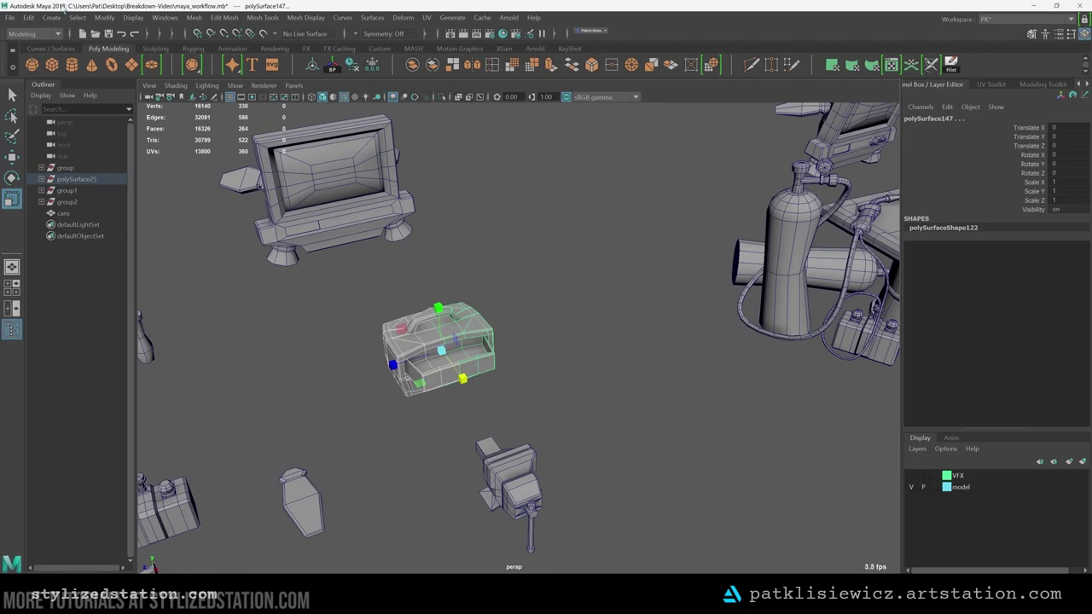
{"action": "left_click", "coordinate": [28, 17]}
{"action": "left_click", "coordinate": [155, 195]}
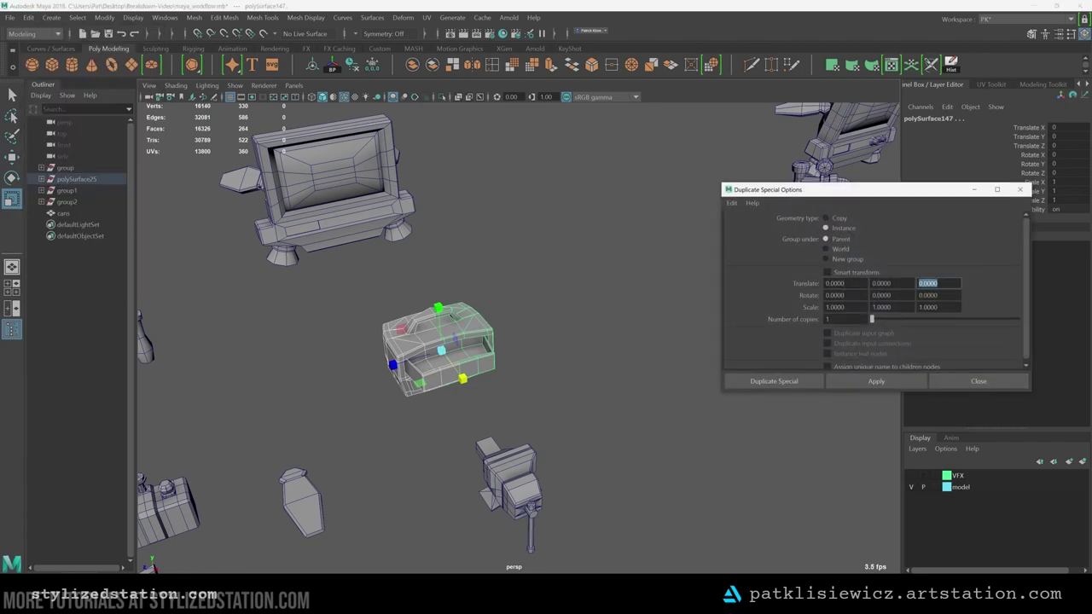
{"action": "left_click", "coordinate": [774, 381]}
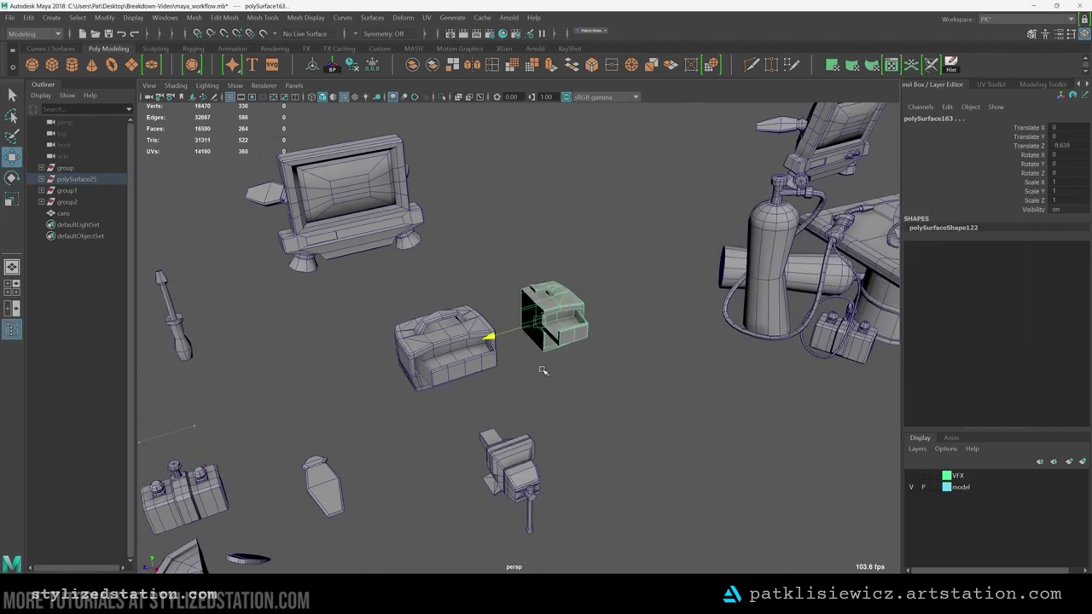
Adjust the Move tool's settings and move the duplicated toolbox along Z to stand beside the original
{"action": "left_click", "coordinate": [413, 68]}
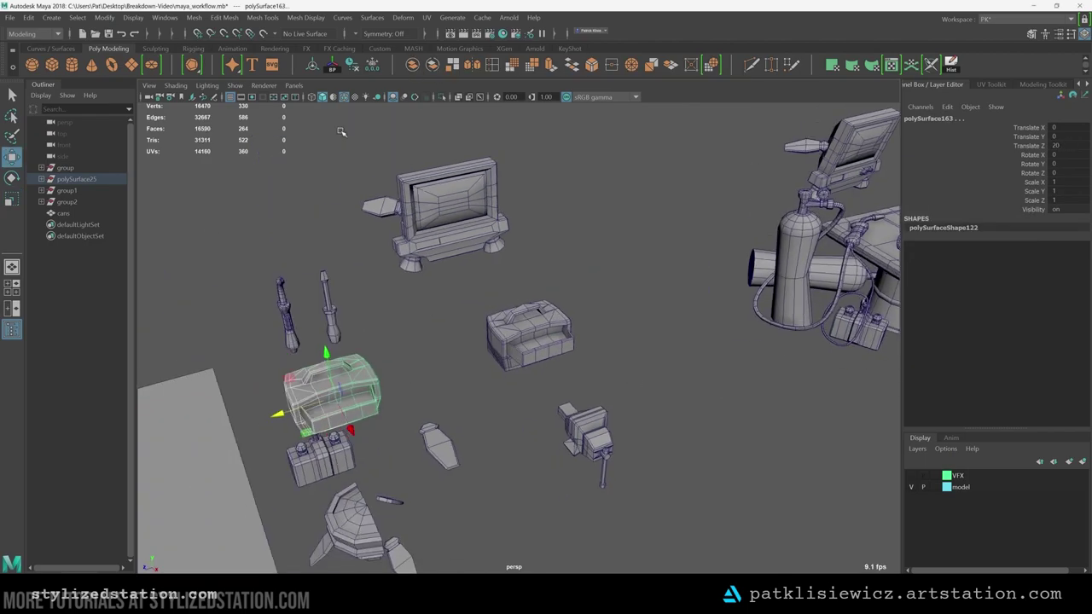
{"action": "double_click", "coordinate": [12, 158]}
{"action": "left_click", "coordinate": [690, 189]}
{"action": "left_click", "coordinate": [696, 209]}
{"action": "left_click", "coordinate": [827, 142]}
{"action": "left_click_drag", "start_coordinate": [277, 415], "coordinate": [432, 401]}
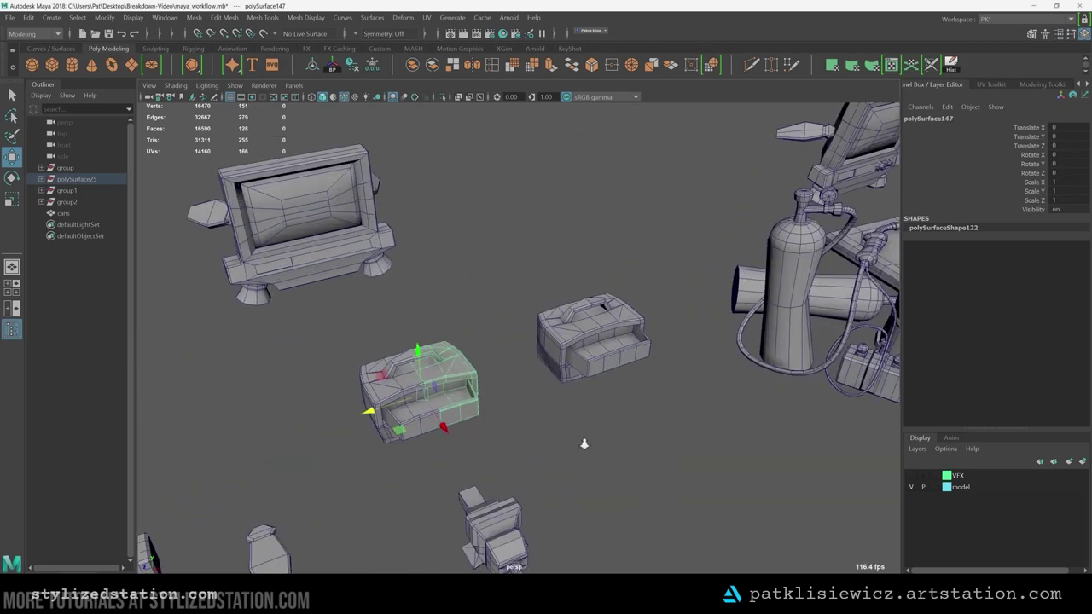
Select vertex groups at the end and back of the original toolbox and move them with soft selection
{"action": "right_click_drag", "start_coordinate": [433, 384], "coordinate": [384, 384]}
{"action": "left_click_drag", "start_coordinate": [505, 328], "coordinate": [467, 380]}
{"action": "left_click_drag", "start_coordinate": [546, 418], "coordinate": [580, 431], "text": "alt"}
{"action": "left_click_drag", "start_coordinate": [496, 389], "coordinate": [532, 407]}
{"action": "left_click_drag", "start_coordinate": [532, 408], "coordinate": [546, 477], "text": "alt"}
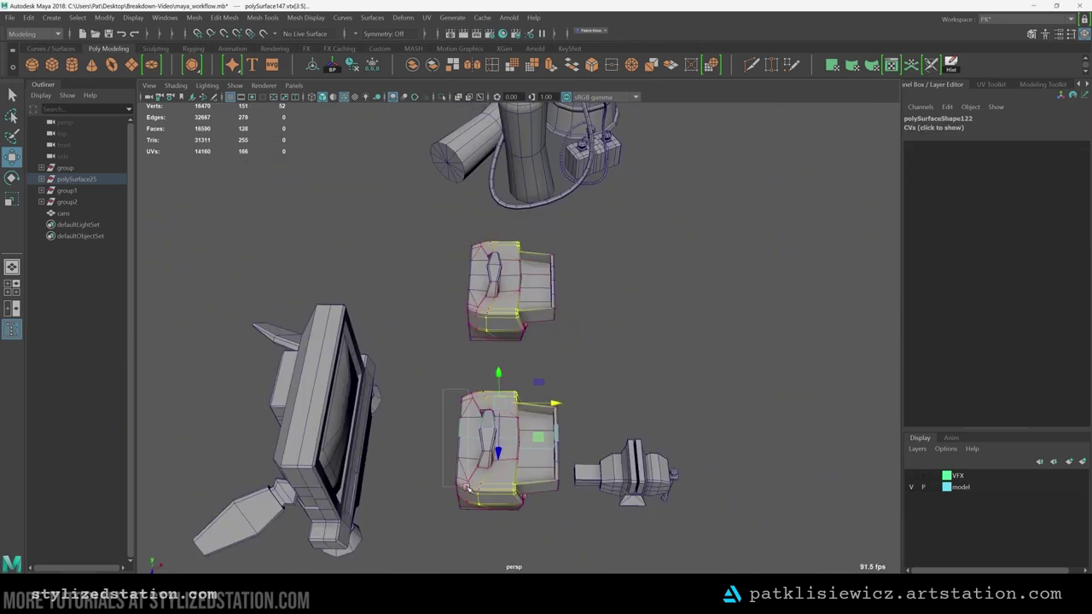
{"action": "left_click_drag", "start_coordinate": [441, 388], "coordinate": [495, 516]}
{"action": "left_click_drag", "start_coordinate": [518, 432], "coordinate": [578, 358]}
Select both halves of the duplicated toolbox and move them onto the workbench's tabletop
{"action": "right_click_drag", "start_coordinate": [579, 298], "coordinate": [644, 285]}
{"action": "left_click_drag", "start_coordinate": [662, 290], "coordinate": [546, 376]}
{"action": "middle_click_drag", "start_coordinate": [728, 397], "coordinate": [595, 461], "text": "alt"}
{"action": "right_click_drag", "start_coordinate": [595, 460], "coordinate": [515, 418], "text": "alt"}
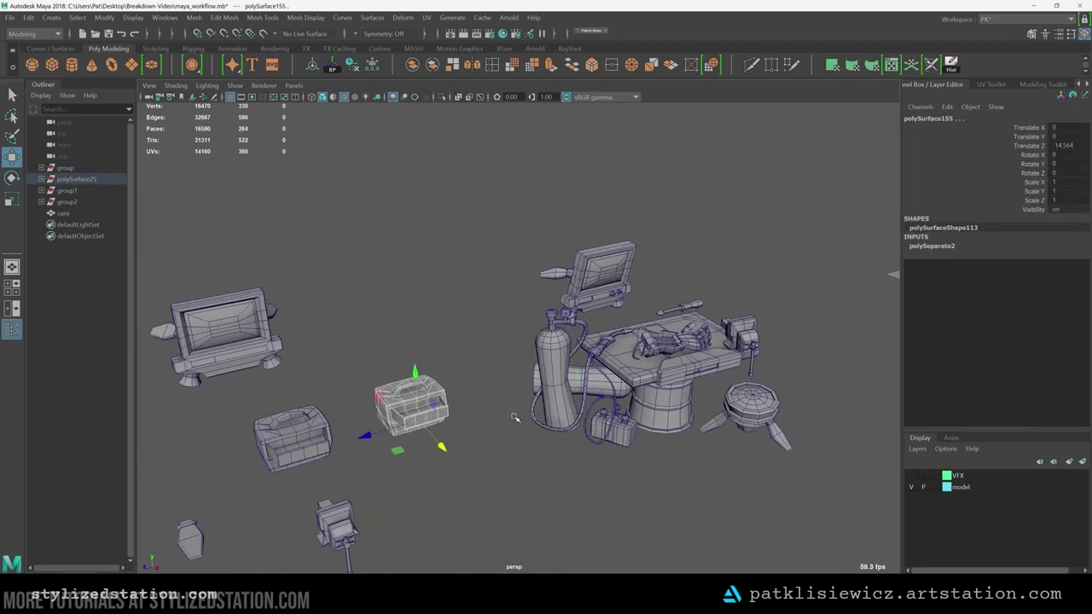
{"action": "left_click_drag", "start_coordinate": [398, 449], "coordinate": [586, 415]}
{"action": "key", "text": "ctrl+z"}
{"action": "left_click_drag", "start_coordinate": [361, 443], "coordinate": [609, 341]}
{"action": "left_click_drag", "start_coordinate": [674, 265], "coordinate": [675, 248]}
{"action": "left_click_drag", "start_coordinate": [697, 309], "coordinate": [719, 325]}
{"action": "key", "text": "f"}
{"action": "left_click_drag", "start_coordinate": [794, 387], "coordinate": [563, 392], "text": "alt"}
{"action": "key", "text": "e"}
{"action": "left_click_drag", "start_coordinate": [491, 407], "coordinate": [452, 402]}
{"action": "key", "text": "ctrl+z"}
Adjust the Rotate tool's settings and lower the toolbox onto the tabletop
{"action": "double_click", "coordinate": [12, 178]}
{"action": "left_click", "coordinate": [674, 190]}
{"action": "left_click", "coordinate": [685, 209]}
{"action": "left_click", "coordinate": [828, 142]}
{"action": "left_click_drag", "start_coordinate": [460, 460], "coordinate": [657, 487], "text": "alt"}
{"action": "key", "text": "w"}
{"action": "left_click_drag", "start_coordinate": [541, 333], "coordinate": [541, 365]}
Group the tabletop toolbox's two halves, center the group's pivot and rotate the toolbox on the bench
{"action": "left_click_drag", "start_coordinate": [583, 424], "coordinate": [527, 352]}
{"action": "key", "text": "ctrl+g"}
{"action": "key", "text": "e"}
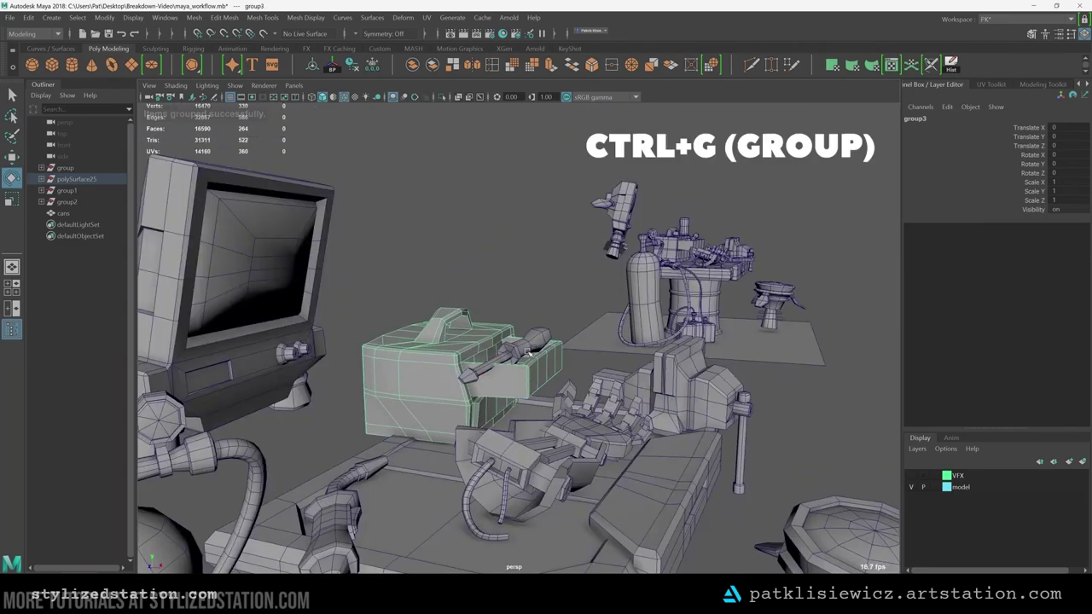
{"action": "scroll", "coordinate": [504, 409], "scroll_direction": "down", "scroll_amount": 15}
{"action": "left_click_drag", "start_coordinate": [504, 408], "coordinate": [426, 461], "text": "alt"}
{"action": "scroll", "coordinate": [481, 441], "scroll_direction": "up", "scroll_amount": 12}
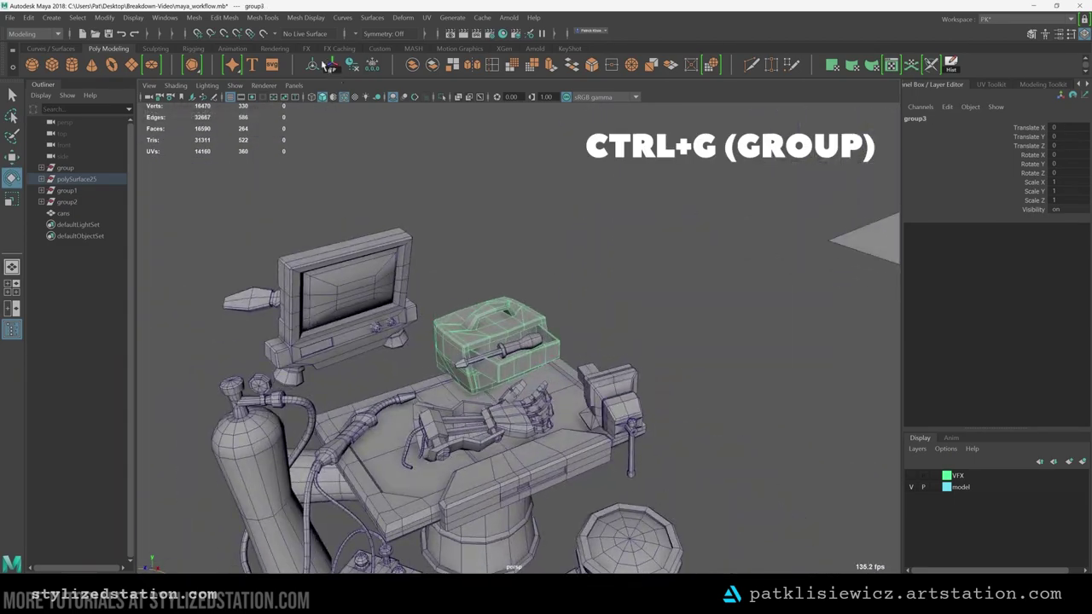
{"action": "left_click", "coordinate": [329, 66]}
{"action": "left_click_drag", "start_coordinate": [510, 351], "coordinate": [479, 303]}
Select a drawer-front face on the original toolbox to demonstrate soft-selection editing across its instances
{"action": "key", "text": "w"}
{"action": "scroll", "coordinate": [437, 368], "scroll_direction": "down", "scroll_amount": 10}
{"action": "left_click_drag", "start_coordinate": [511, 342], "coordinate": [546, 328], "text": "alt"}
{"action": "right_click_drag", "start_coordinate": [580, 298], "coordinate": [538, 300]}
{"action": "left_click_drag", "start_coordinate": [621, 286], "coordinate": [485, 368]}
{"action": "left_click", "coordinate": [304, 487]}
{"action": "right_click_drag", "start_coordinate": [305, 482], "coordinate": [304, 330]}
{"action": "left_click", "coordinate": [296, 485]}
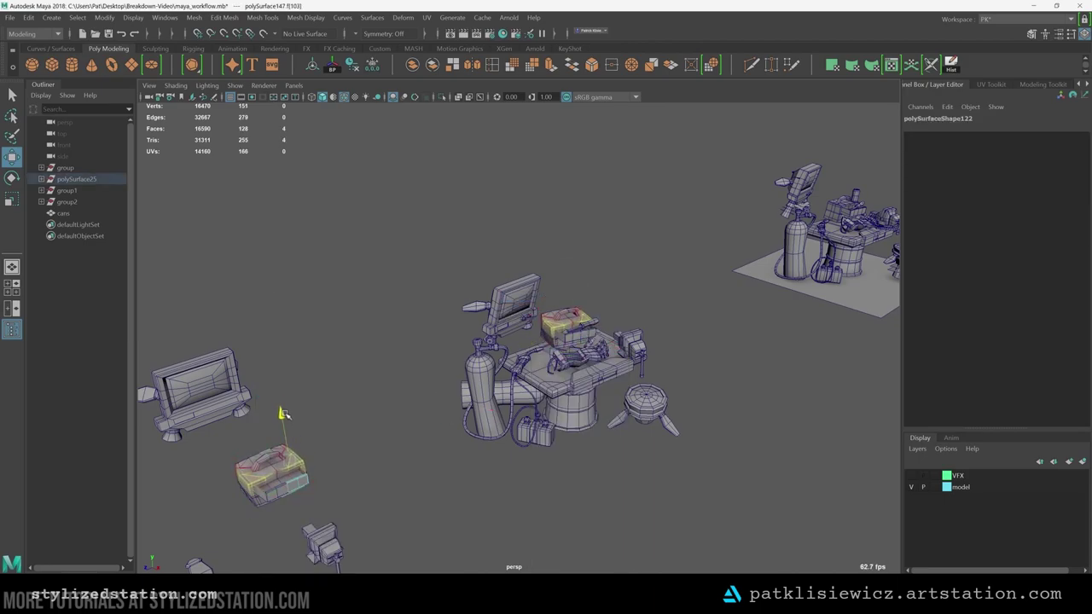
Examine the assembled workbench and its instanced toolbox, picking individual parts
{"action": "left_click_drag", "start_coordinate": [288, 417], "coordinate": [573, 442], "text": "alt"}
{"action": "left_click", "coordinate": [574, 442]}
{"action": "right_click_drag", "start_coordinate": [540, 414], "coordinate": [482, 422]}
{"action": "left_click", "coordinate": [531, 418]}
{"action": "middle_click_drag", "start_coordinate": [482, 423], "coordinate": [480, 376], "text": "alt"}
{"action": "right_click_drag", "start_coordinate": [549, 351], "coordinate": [604, 279]}
{"action": "left_click", "coordinate": [626, 370]}
{"action": "left_click", "coordinate": [455, 311]}
{"action": "mouse_move", "coordinate": [626, 370]}
{"action": "middle_mouse_down", "text": "alt"}
{"action": "mouse_move", "coordinate": [569, 385]}
{"action": "mouse_move", "coordinate": [616, 367]}
{"action": "middle_mouse_up", "text": "alt"}
{"action": "left_click", "coordinate": [632, 298]}
{"action": "left_click", "coordinate": [550, 305]}
{"action": "left_click", "coordinate": [452, 312]}
{"action": "left_click", "coordinate": [565, 358]}
{"action": "left_click_drag", "start_coordinate": [621, 298], "coordinate": [474, 492]}
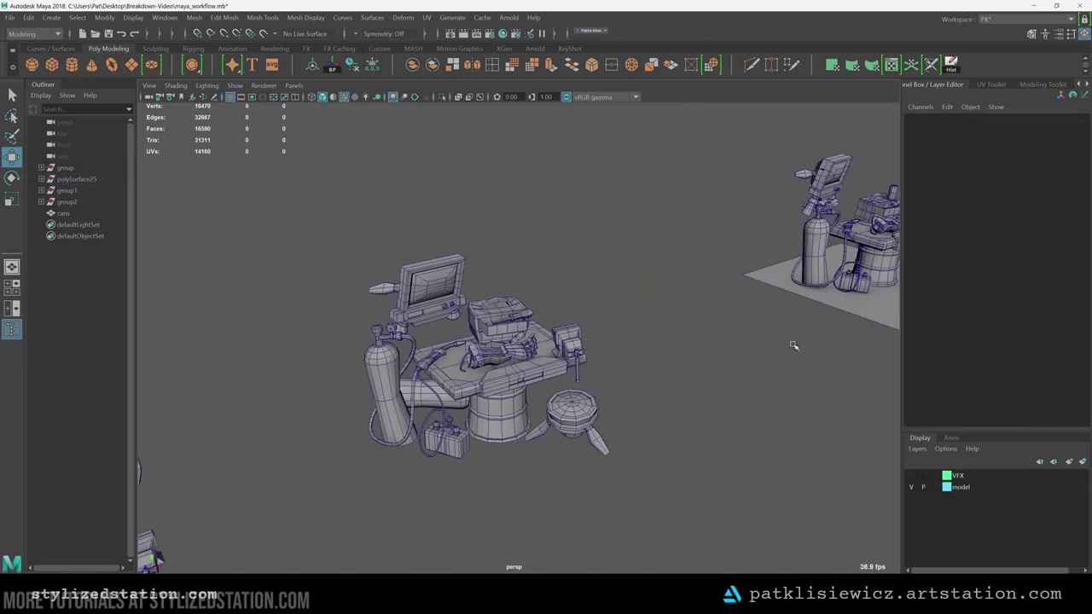
Examine the complete repair bench prop on its floor plane from several angles
{"action": "left_click_drag", "start_coordinate": [589, 342], "coordinate": [478, 341], "text": "alt"}
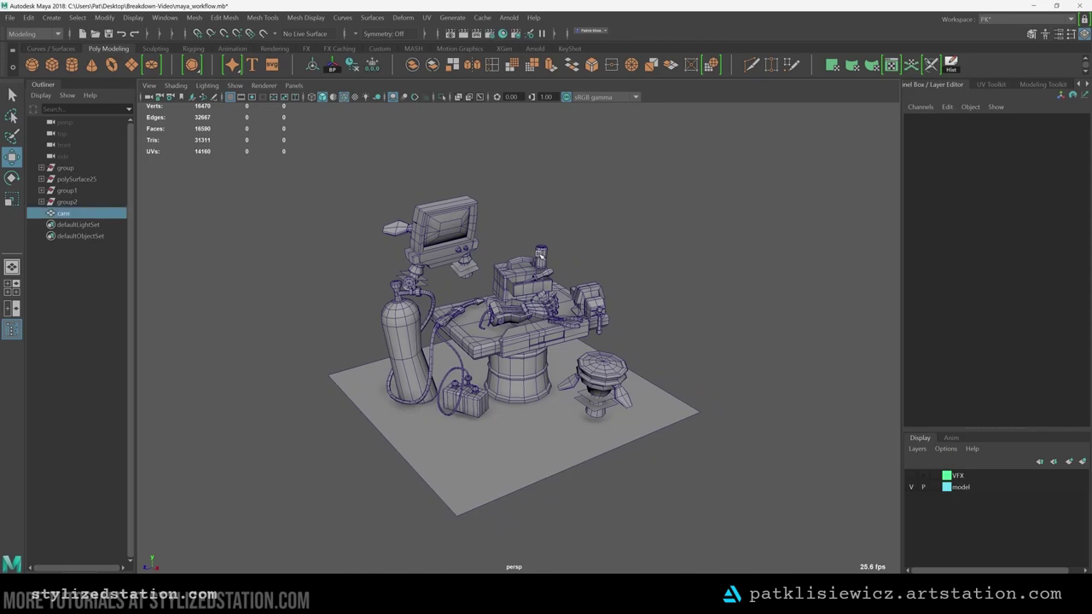
{"action": "left_click", "coordinate": [651, 334]}
{"action": "left_click_drag", "start_coordinate": [651, 334], "coordinate": [532, 501], "text": "alt"}
{"action": "right_click_drag", "start_coordinate": [532, 501], "coordinate": [461, 512], "text": "alt"}
{"action": "middle_click_drag", "start_coordinate": [461, 511], "coordinate": [478, 559], "text": "alt"}
{"action": "left_click_drag", "start_coordinate": [477, 559], "coordinate": [547, 392], "text": "alt"}
{"action": "left_click", "coordinate": [435, 448]}
{"action": "left_click", "coordinate": [474, 441]}
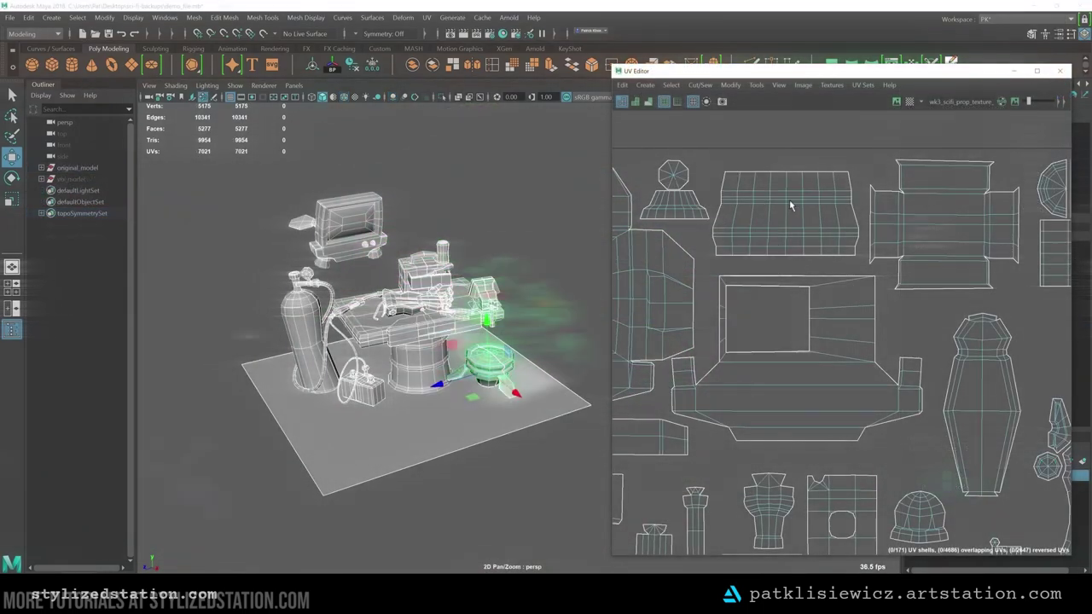
Select the monitor feet's UV shells in the UV Editor and apply Straighten UVs to make them rectangular
{"action": "left_click_drag", "start_coordinate": [713, 162], "coordinate": [750, 250]}
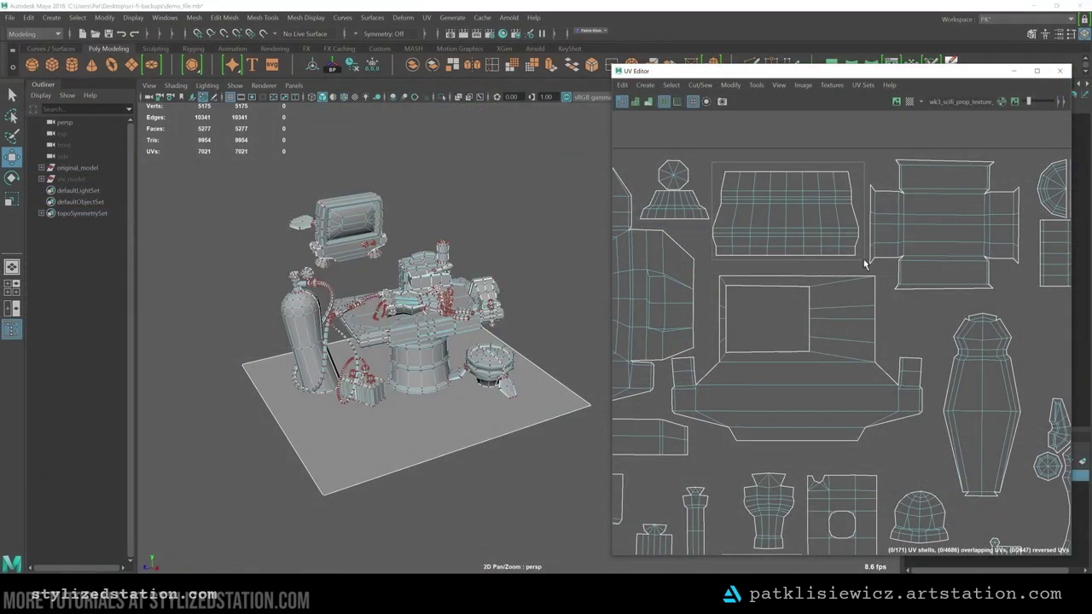
{"action": "left_click_drag", "start_coordinate": [864, 265], "coordinate": [864, 264]}
{"action": "scroll", "coordinate": [785, 239], "scroll_direction": "up", "scroll_amount": 3}
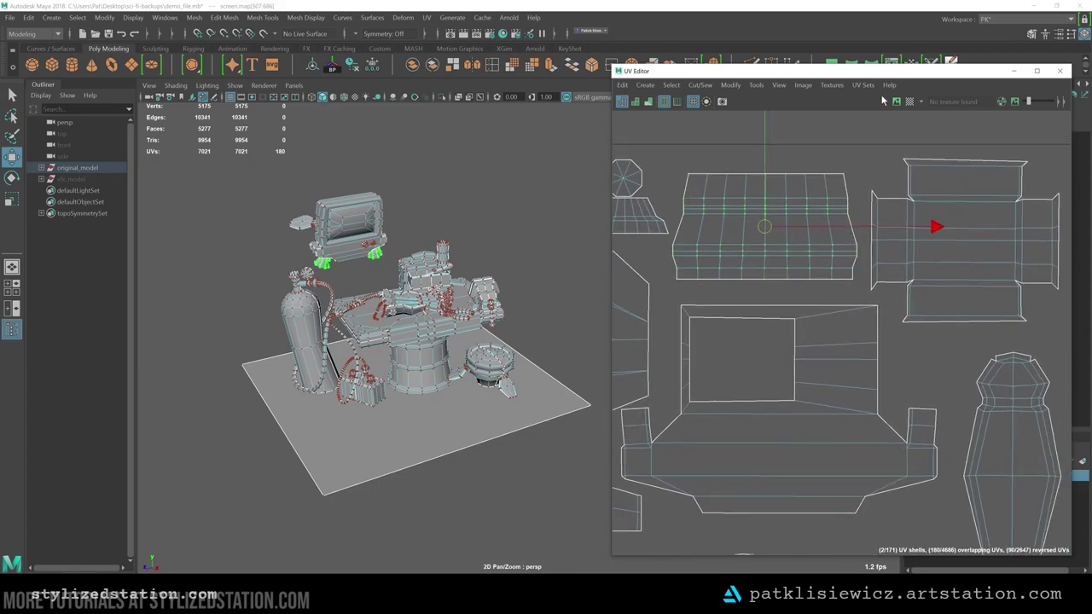
{"action": "left_click_drag", "start_coordinate": [885, 76], "coordinate": [715, 69]}
{"action": "left_click_drag", "start_coordinate": [903, 256], "coordinate": [821, 258]}
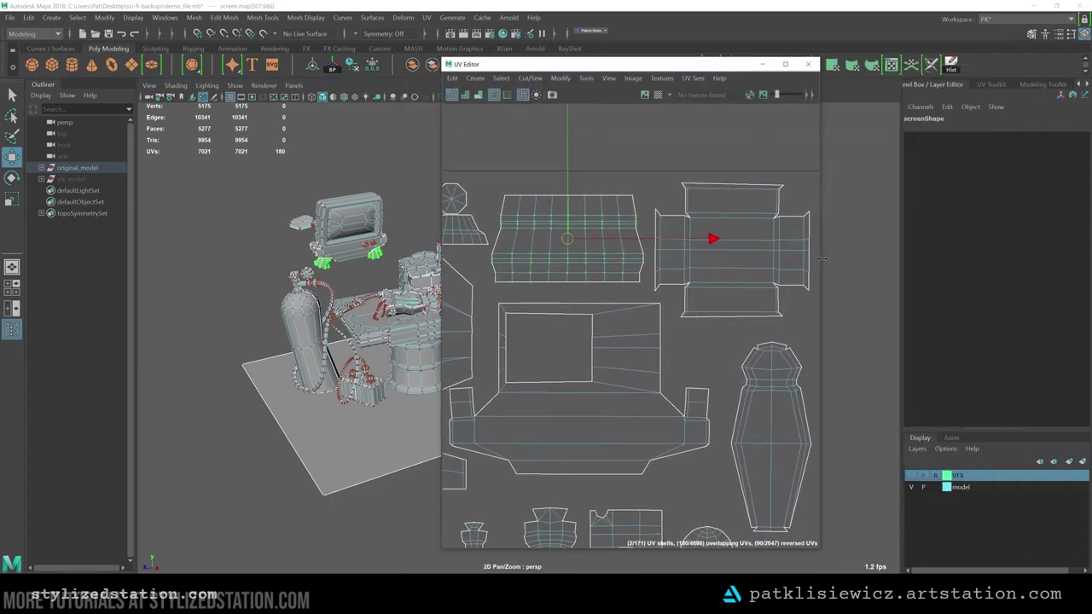
{"action": "left_click_drag", "start_coordinate": [512, 64], "coordinate": [595, 66]}
{"action": "left_click", "coordinate": [991, 85]}
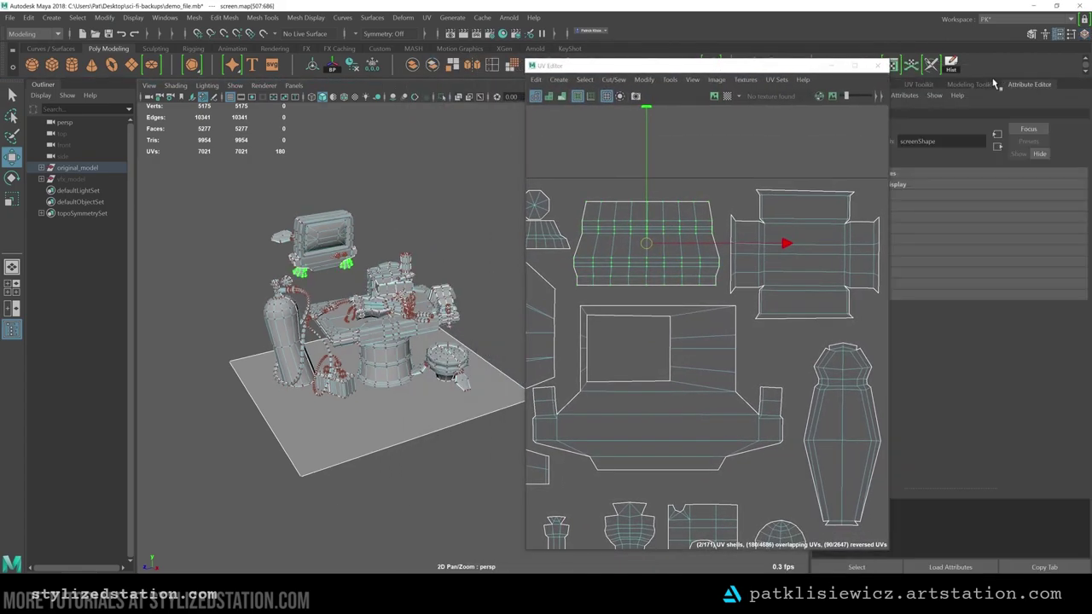
{"action": "left_click", "coordinate": [953, 333]}
{"action": "left_click", "coordinate": [977, 388]}
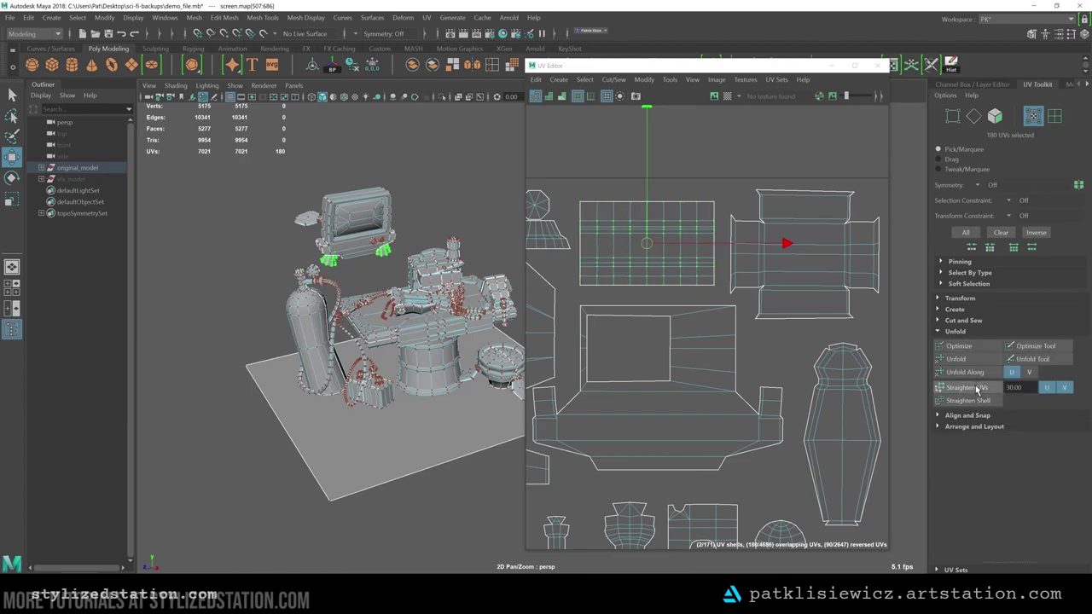
Straighten the left flap of the cross-shaped UV shell by snapping its flared corner UVs into line
{"action": "left_click", "coordinate": [731, 218]}
{"action": "scroll", "coordinate": [740, 219], "scroll_direction": "up", "scroll_amount": 3}
{"action": "scroll", "coordinate": [730, 222], "scroll_direction": "down", "scroll_amount": 3}
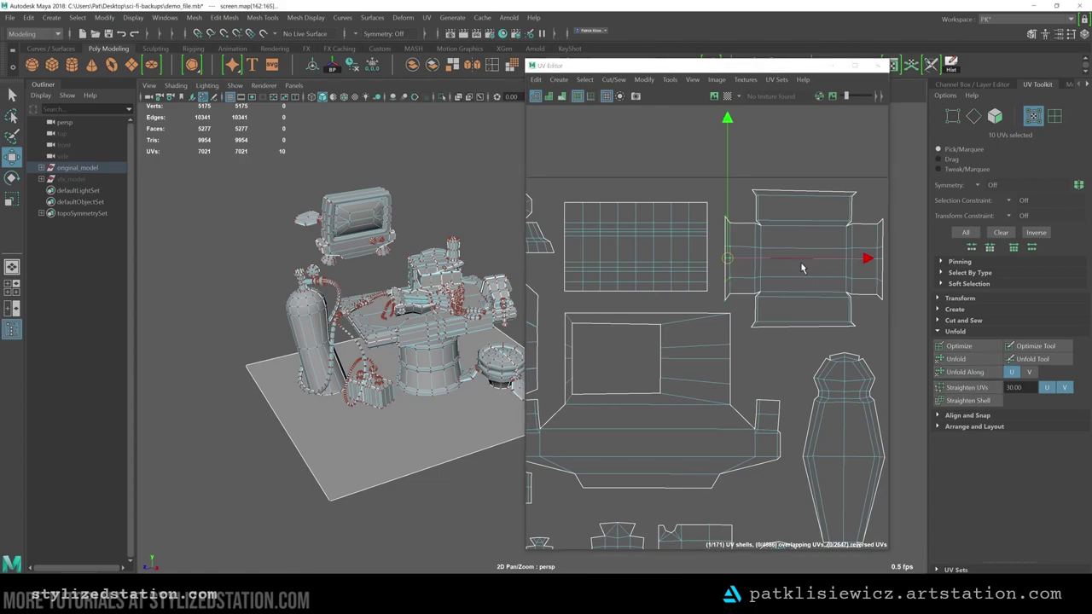
{"action": "scroll", "coordinate": [725, 213], "scroll_direction": "up", "scroll_amount": 1}
{"action": "left_click", "coordinate": [729, 223]}
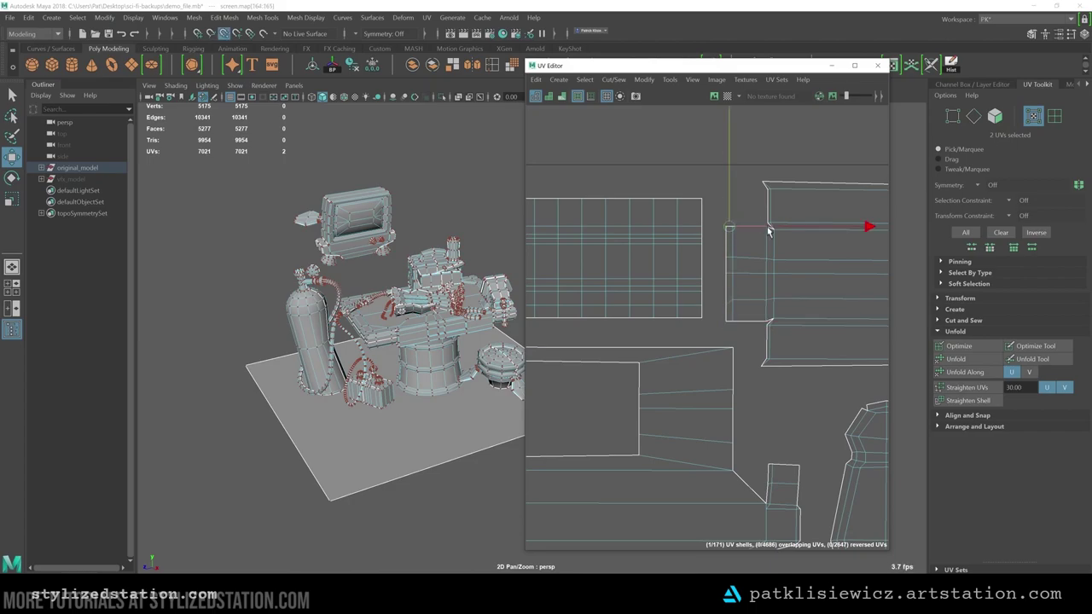
{"action": "scroll", "coordinate": [729, 265], "scroll_direction": "down", "scroll_amount": 1}
Select the horizontal row of UVs across the cross-shaped shell's lower body and apply Straighten UVs
{"action": "middle_click_drag", "start_coordinate": [729, 265], "coordinate": [613, 254], "text": "alt"}
{"action": "left_click_drag", "start_coordinate": [601, 292], "coordinate": [808, 300]}
{"action": "left_click", "coordinate": [986, 388]}
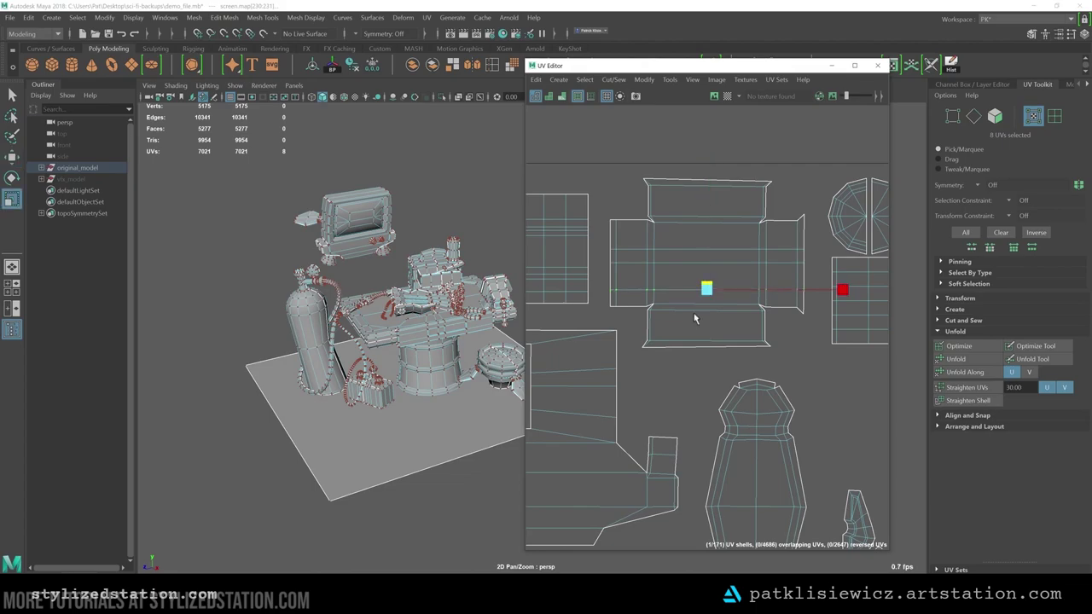
Square off the cross-shaped shell's bottom flap by snapping its flared corner UVs inward and levelling its lower edge
{"action": "left_click_drag", "start_coordinate": [648, 367], "coordinate": [649, 368]}
{"action": "scroll", "coordinate": [661, 372], "scroll_direction": "up", "scroll_amount": 3}
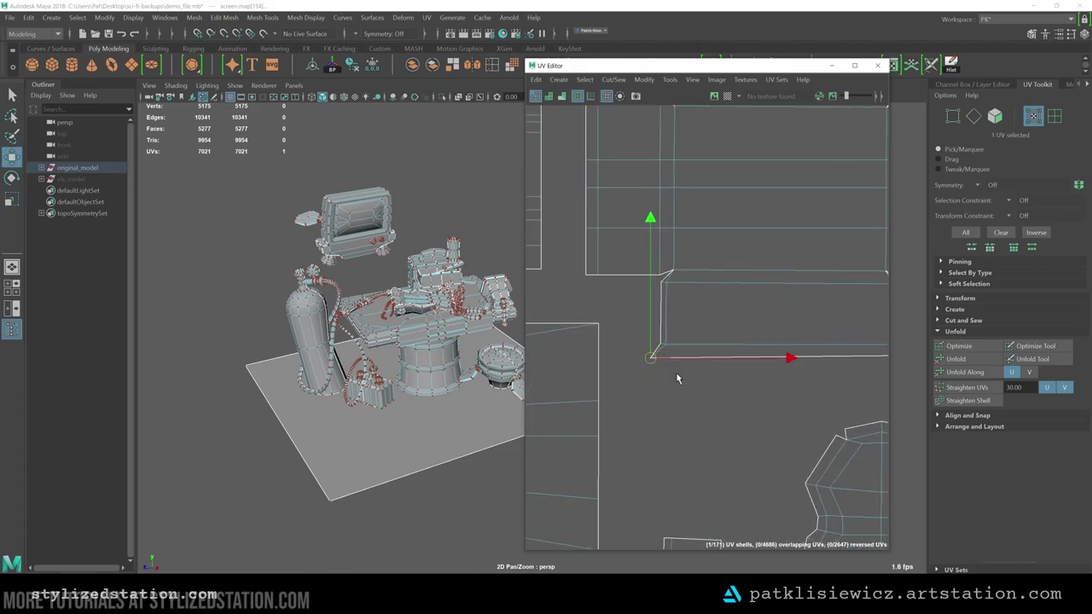
{"action": "key", "text": "v"}
{"action": "middle_click_drag", "start_coordinate": [792, 364], "coordinate": [589, 350], "text": "alt"}
{"action": "left_click_drag", "start_coordinate": [701, 334], "coordinate": [719, 346]}
{"action": "key", "text": "v"}
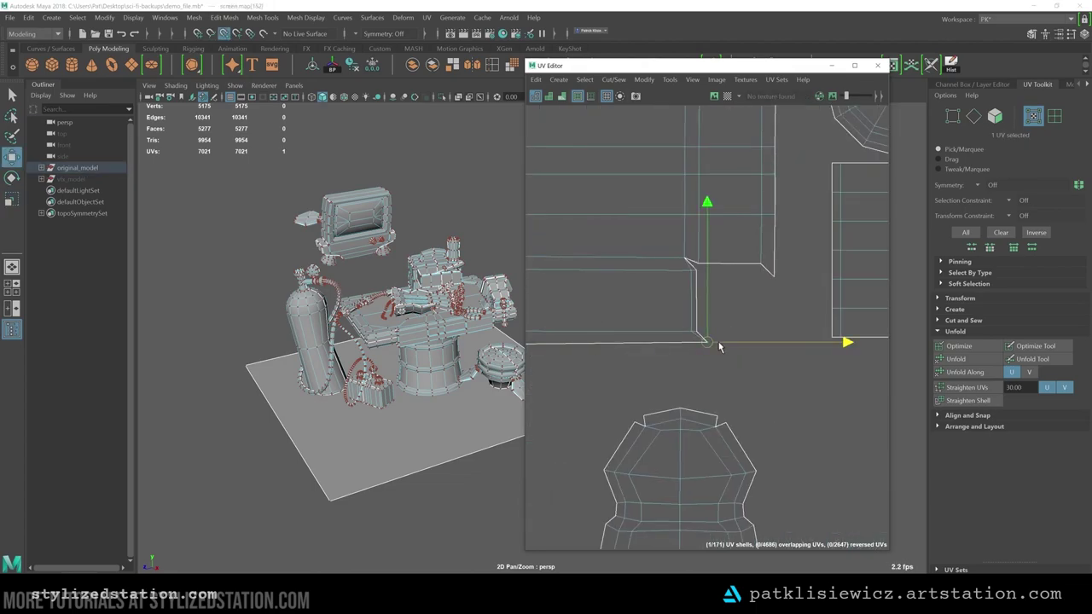
{"action": "scroll", "coordinate": [718, 345], "scroll_direction": "down", "scroll_amount": 1}
{"action": "middle_click_drag", "start_coordinate": [718, 345], "coordinate": [790, 358], "text": "alt"}
{"action": "left_click_drag", "start_coordinate": [776, 372], "coordinate": [578, 348]}
{"action": "key", "text": "r"}
{"action": "key", "text": "w"}
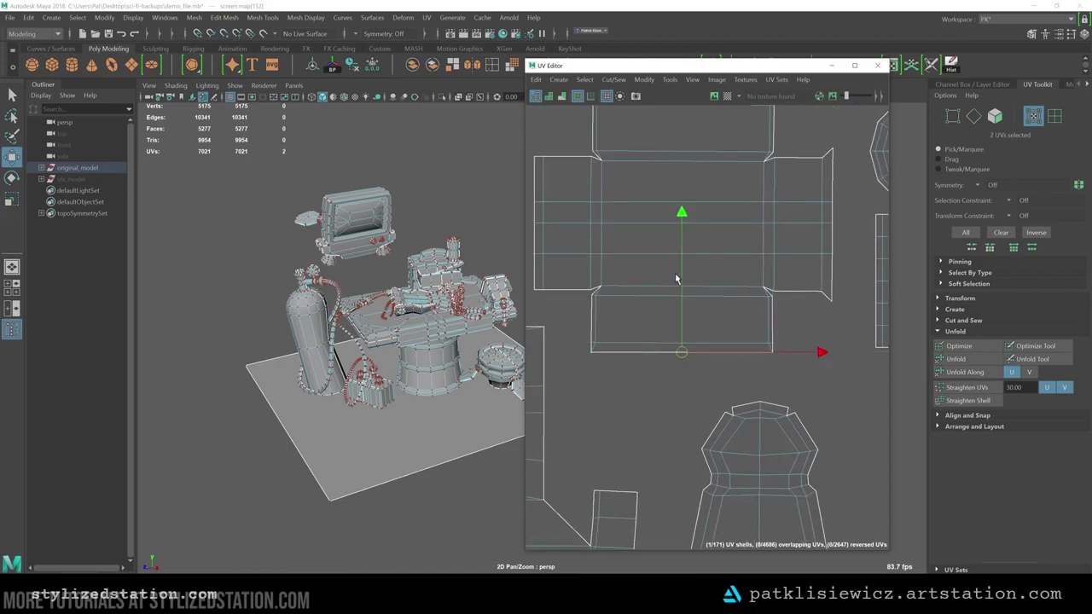
{"action": "left_click_drag", "start_coordinate": [679, 278], "coordinate": [759, 350]}
Square off the cross-shaped shell's right flap by pulling in its flared corner UVs and straightening them
{"action": "middle_click_drag", "start_coordinate": [819, 162], "coordinate": [790, 243], "text": "alt"}
{"action": "left_click_drag", "start_coordinate": [818, 210], "coordinate": [795, 232]}
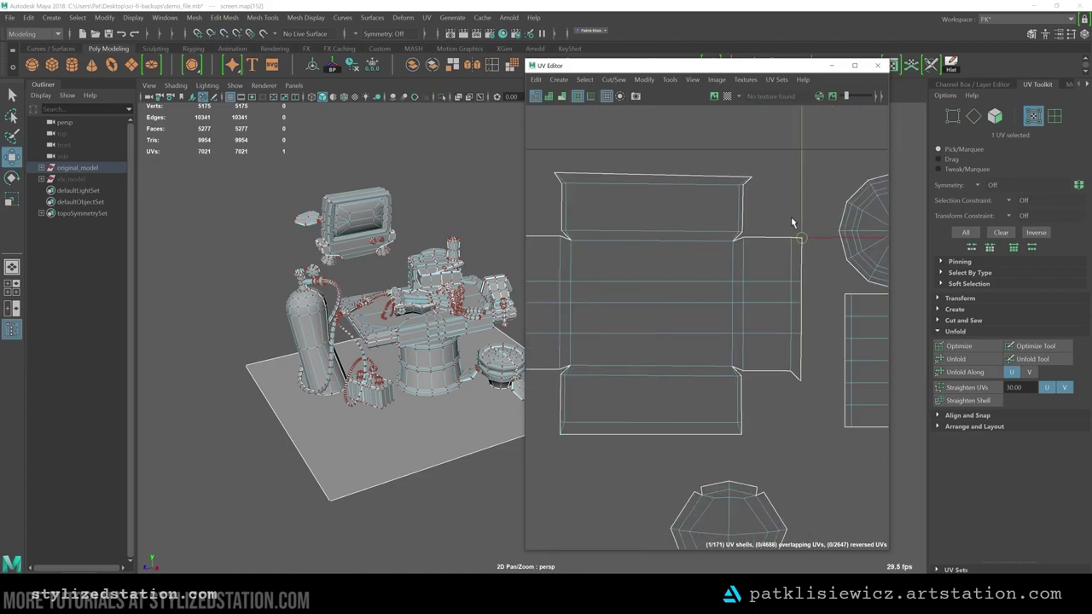
{"action": "left_click_drag", "start_coordinate": [813, 299], "coordinate": [780, 387]}
{"action": "left_click", "coordinate": [969, 389]}
Square off the cross-shaped shell's top flap by pulling in its corner UVs and flattening its upper edge
{"action": "middle_click_drag", "start_coordinate": [648, 214], "coordinate": [701, 221], "text": "alt"}
{"action": "left_click_drag", "start_coordinate": [582, 158], "coordinate": [697, 179]}
{"action": "key", "text": "r"}
{"action": "left_click", "coordinate": [704, 207]}
{"action": "left_click_drag", "start_coordinate": [810, 170], "coordinate": [792, 191]}
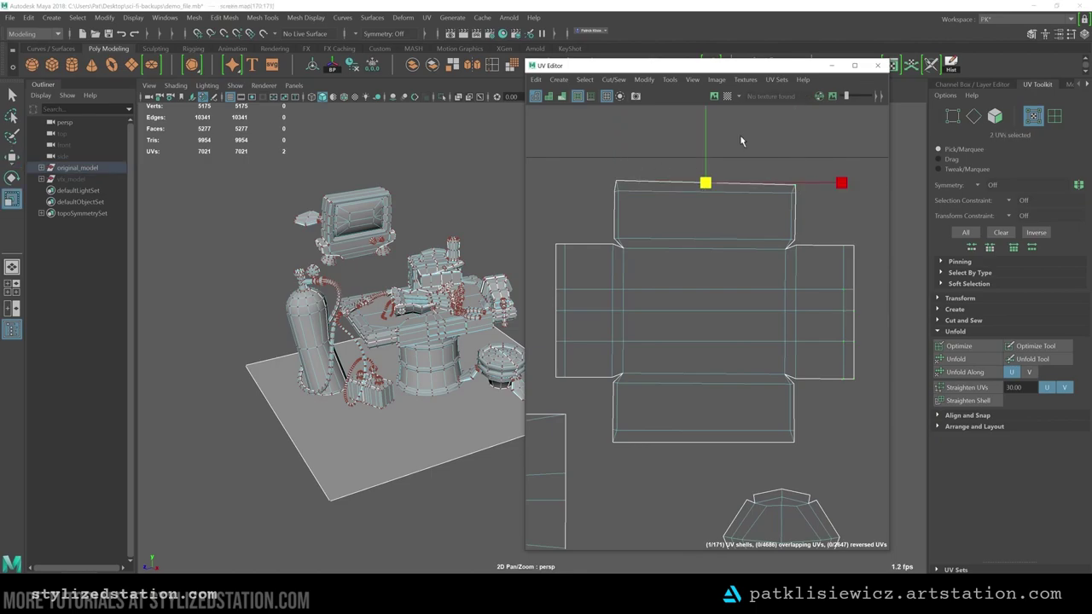
{"action": "left_click_drag", "start_coordinate": [587, 207], "coordinate": [704, 128], "text": "shift"}
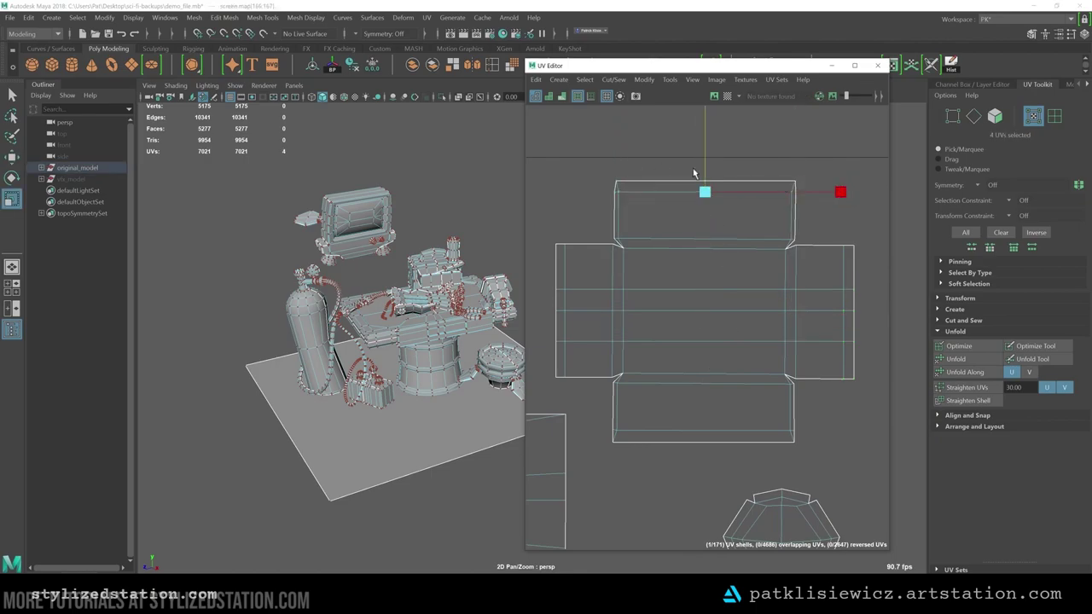
{"action": "scroll", "coordinate": [694, 173], "scroll_direction": "down", "scroll_amount": 6}
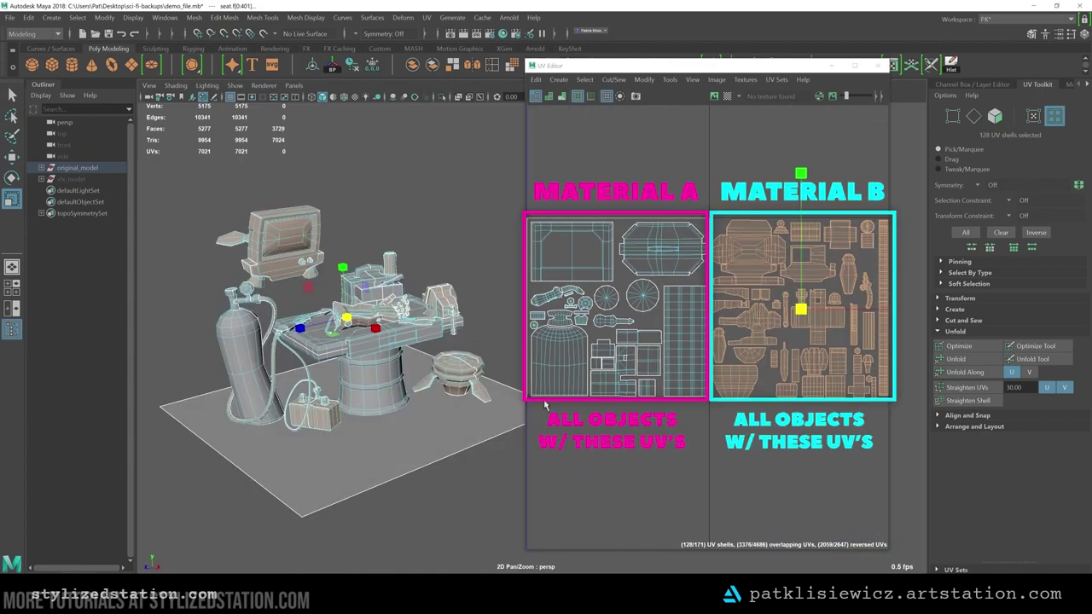
Select the UV shells in the first tile, leaving out the ground plane, and assign an existing material to their faces
{"action": "left_click_drag", "start_coordinate": [233, 264], "coordinate": [242, 314], "text": "alt"}
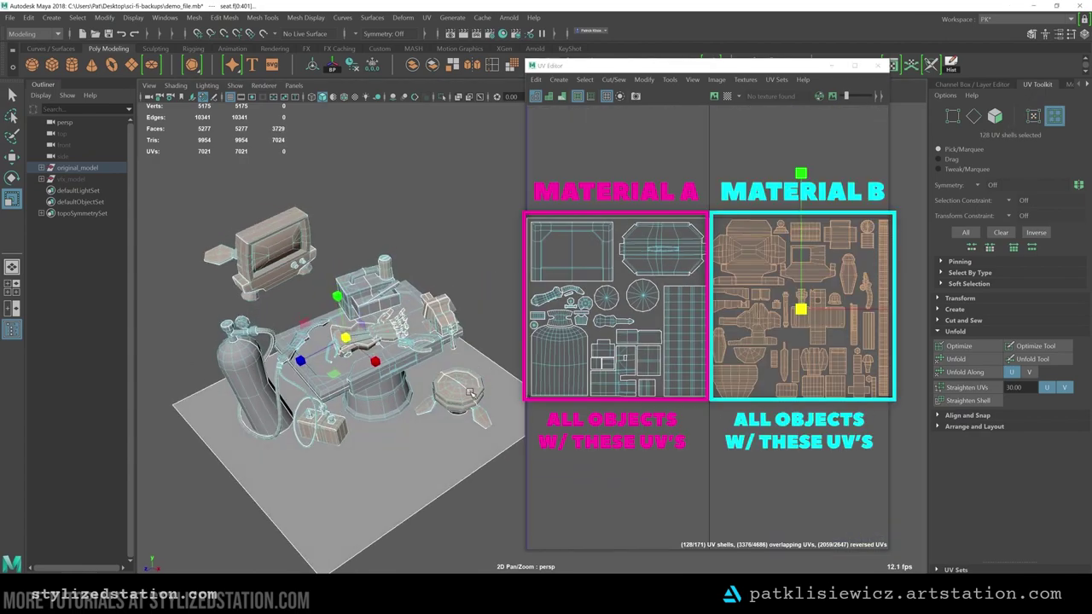
{"action": "right_click", "coordinate": [470, 298]}
{"action": "mouse_move", "coordinate": [474, 511]}
{"action": "key", "text": "Escape"}
{"action": "left_click_drag", "start_coordinate": [527, 204], "coordinate": [697, 447]}
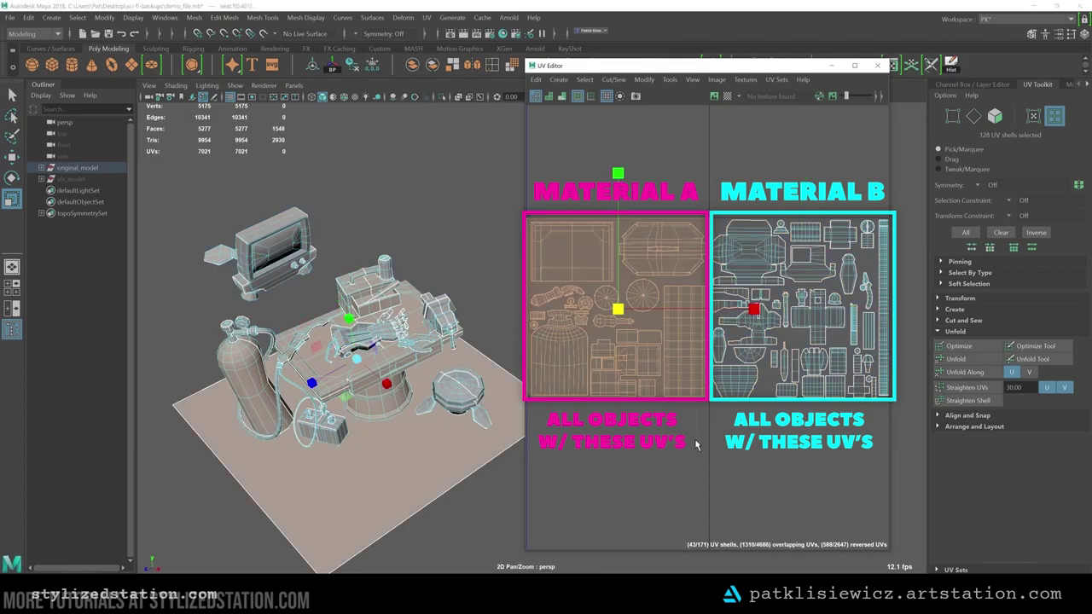
{"action": "right_click", "coordinate": [371, 298]}
{"action": "mouse_move", "coordinate": [376, 590]}
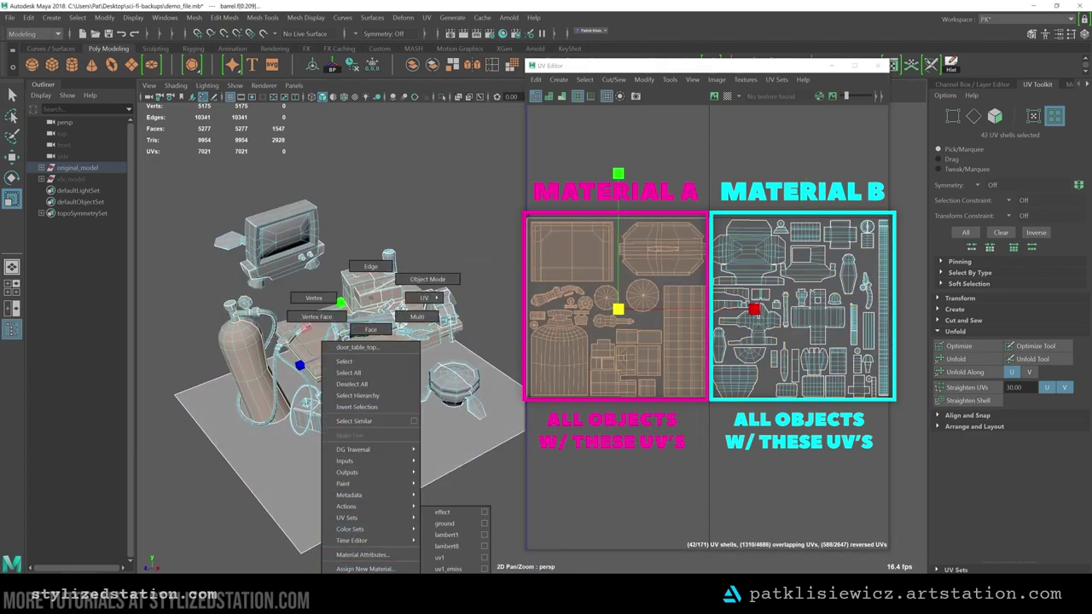
{"action": "left_click", "coordinate": [455, 550]}
Return to object mode, select all the prop meshes except the ground plane, and expand the original_model group
{"action": "right_click", "coordinate": [437, 263]}
{"action": "left_click", "coordinate": [492, 246]}
{"action": "left_click", "coordinate": [463, 268]}
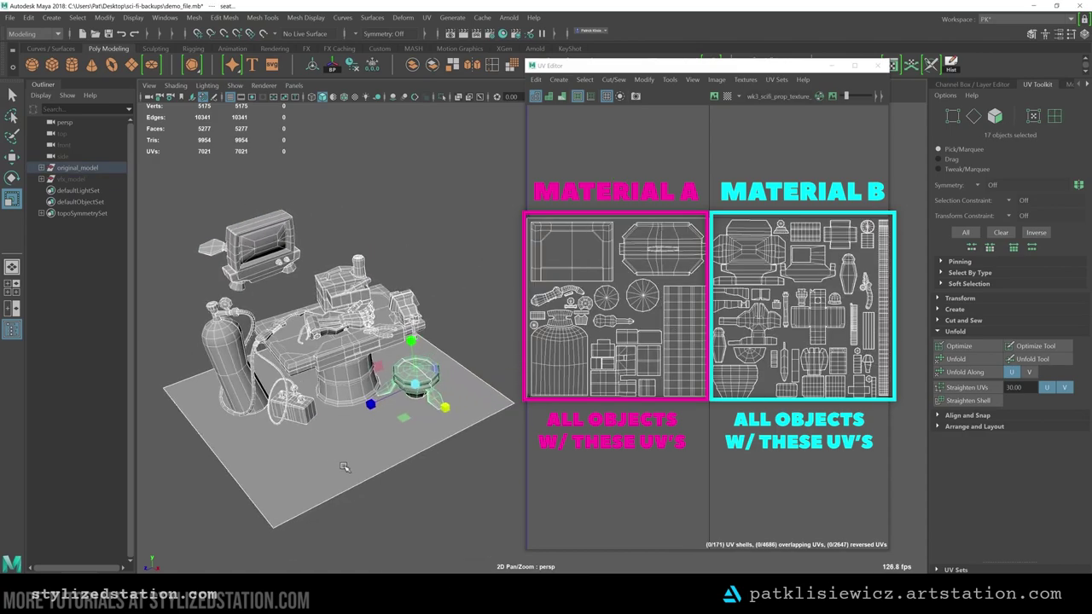
{"action": "left_click", "coordinate": [344, 466], "text": "ctrl"}
{"action": "middle_click_drag", "start_coordinate": [431, 507], "coordinate": [463, 504], "text": "alt"}
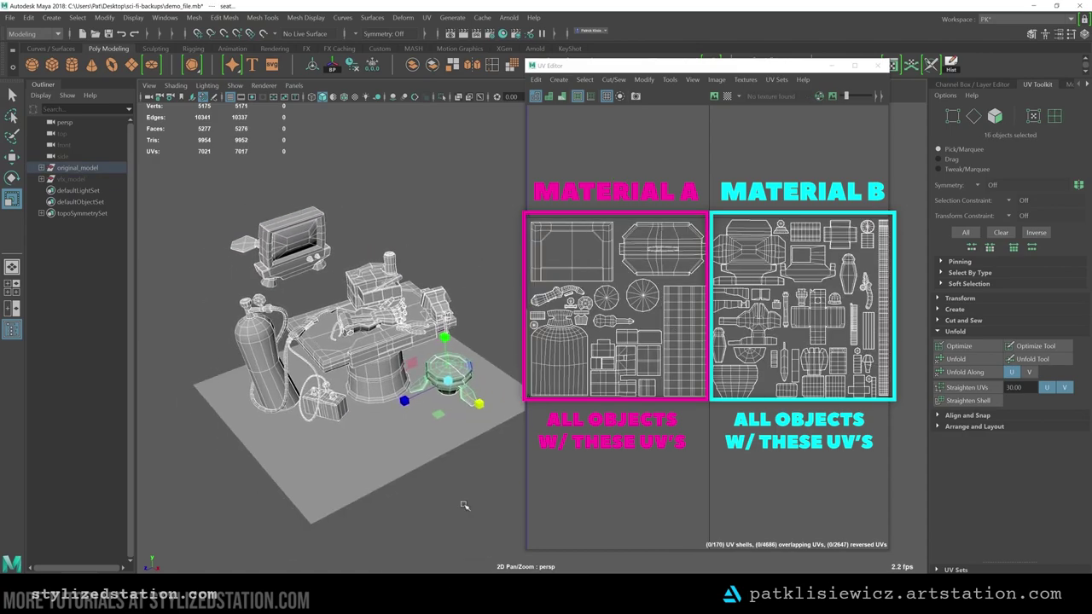
{"action": "scroll", "coordinate": [463, 505], "scroll_direction": "up", "scroll_amount": 1}
{"action": "left_click_drag", "start_coordinate": [265, 355], "coordinate": [115, 277], "text": "alt"}
{"action": "left_click", "coordinate": [40, 169]}
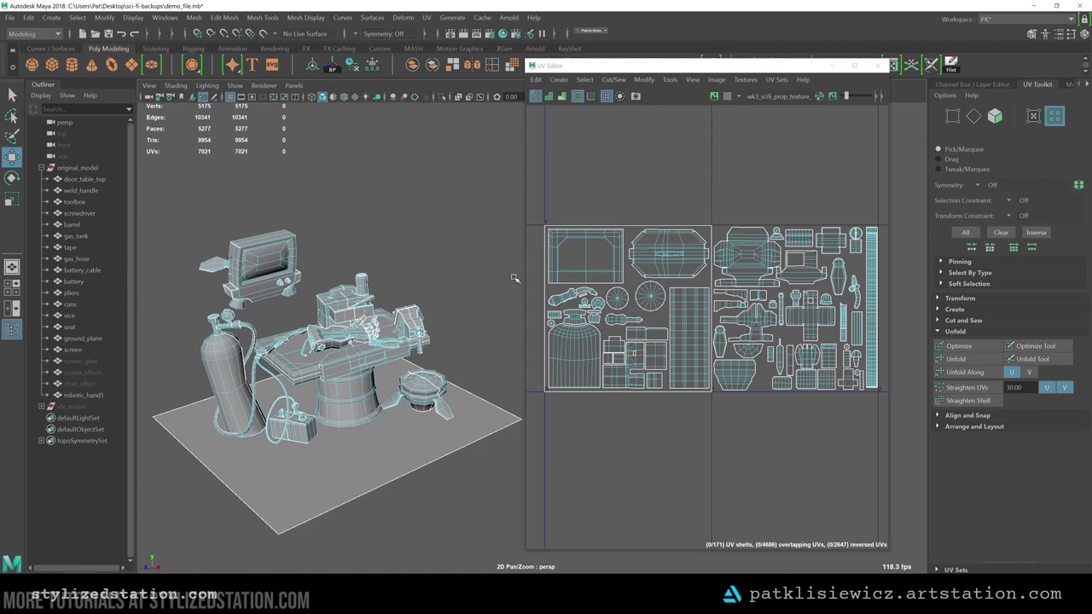
Select all UV shells in the second tile and move them over the shells in the first tile
{"action": "right_click_drag", "start_coordinate": [761, 217], "coordinate": [726, 203]}
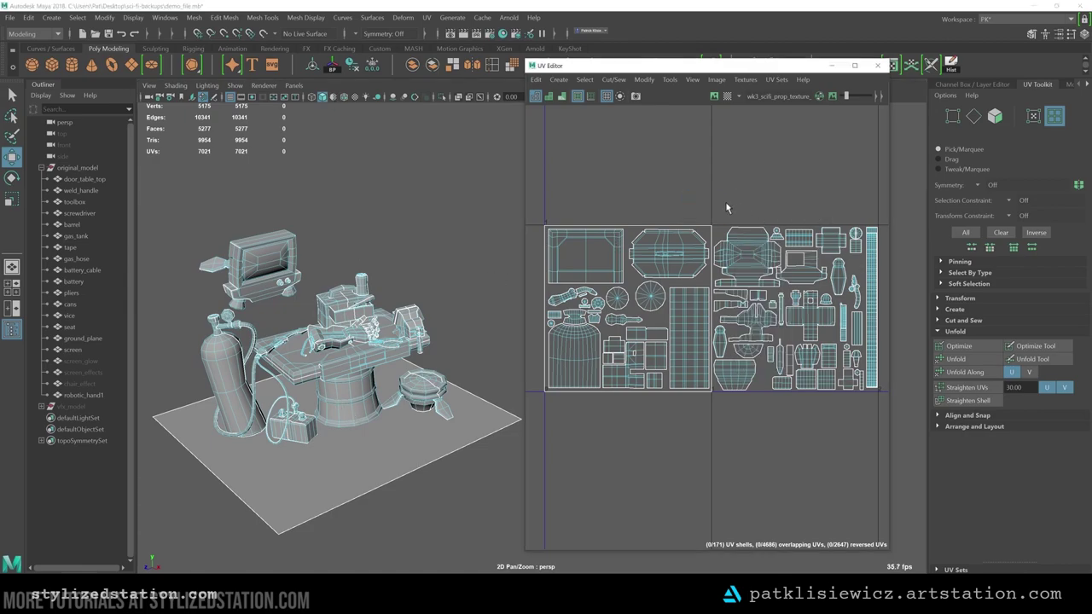
{"action": "left_click_drag", "start_coordinate": [851, 442], "coordinate": [886, 445]}
{"action": "left_click_drag", "start_coordinate": [857, 314], "coordinate": [691, 318]}
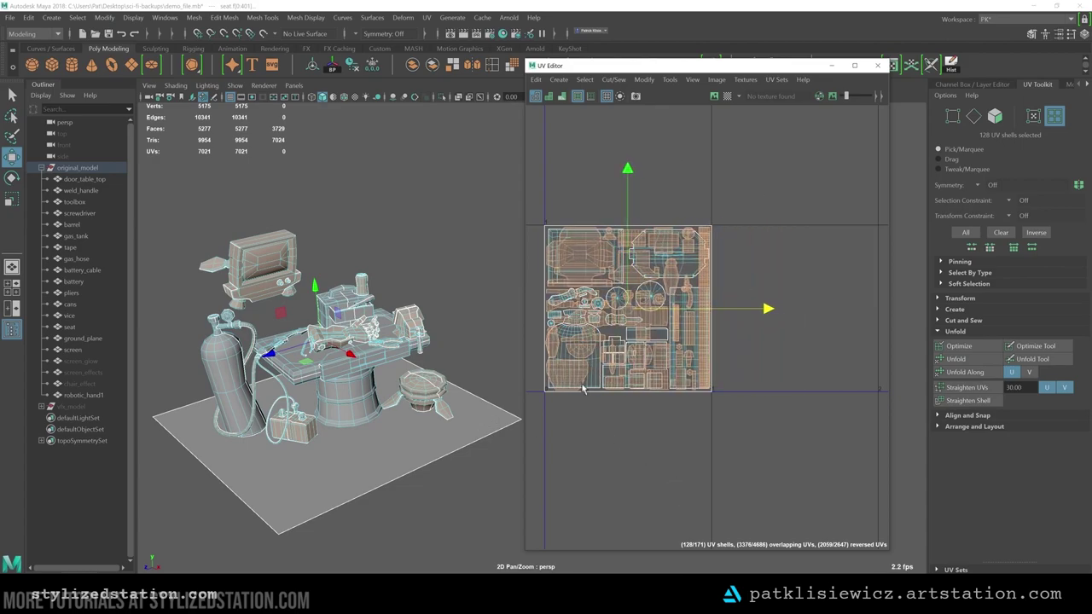
Switch back to object mode and select every prop mesh, leaving out the ground plane
{"action": "right_click_drag", "start_coordinate": [393, 330], "coordinate": [463, 278]}
{"action": "left_click_drag", "start_coordinate": [464, 278], "coordinate": [197, 482]}
{"action": "left_click", "coordinate": [280, 495], "text": "ctrl"}
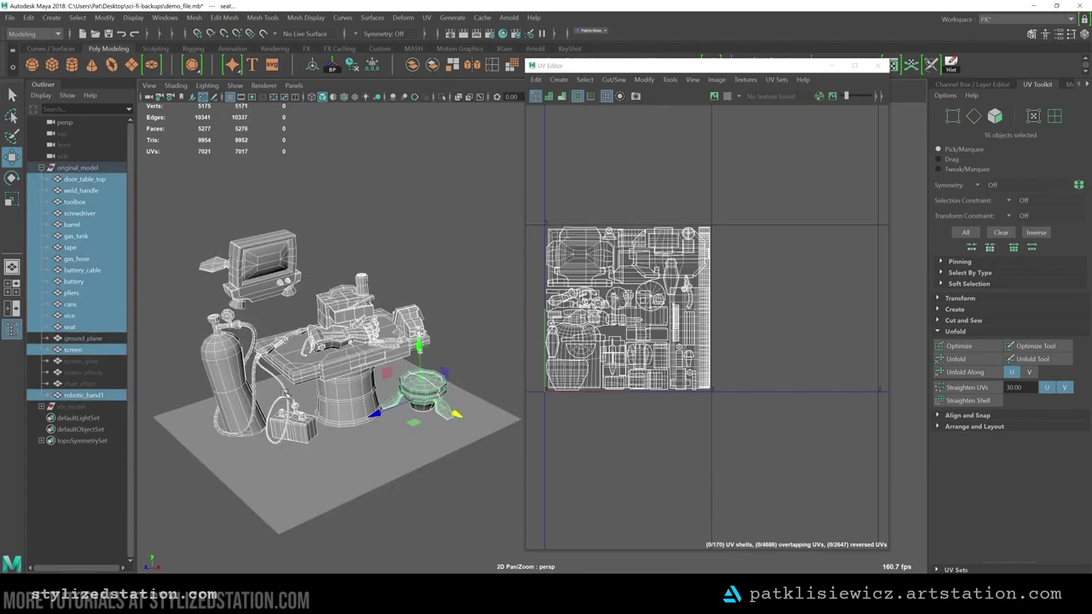
Export the selected meshes in FBX format as export-texutring.fbx, replacing the existing file
{"action": "left_click", "coordinate": [11, 17]}
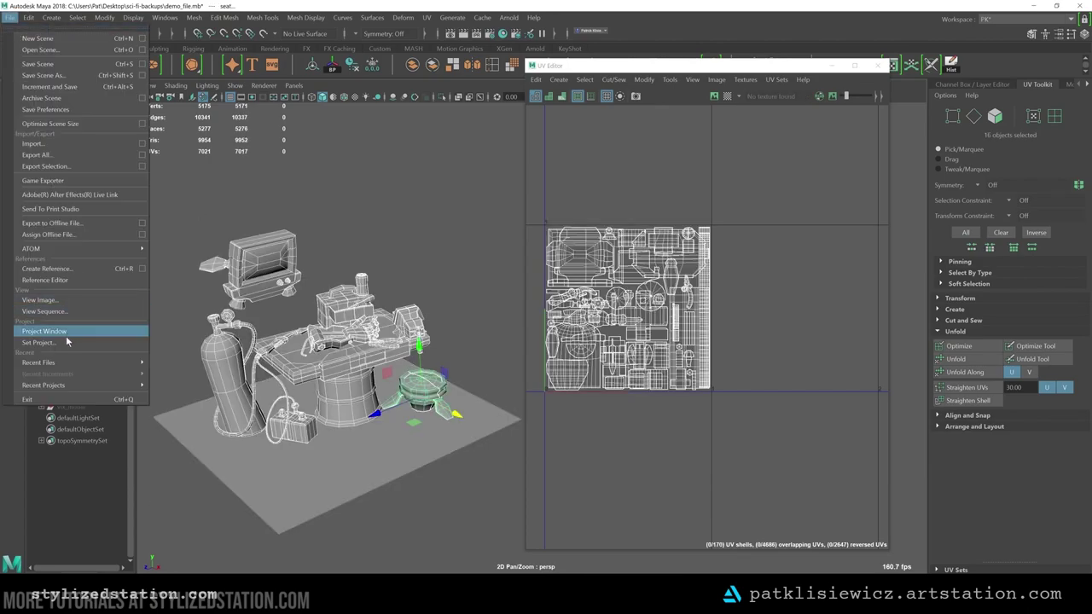
{"action": "mouse_move", "coordinate": [68, 362]}
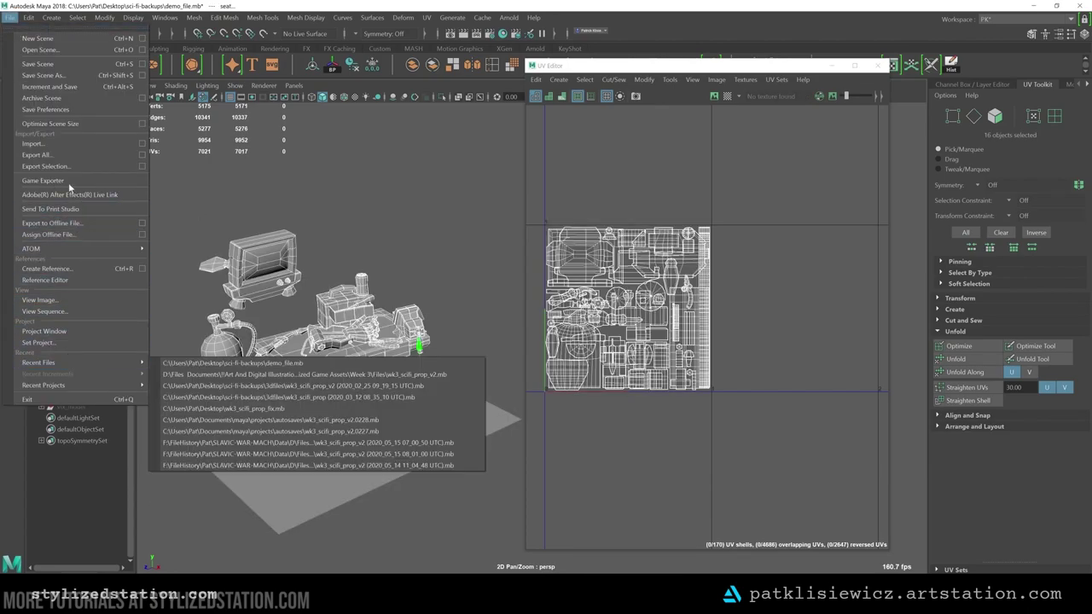
{"action": "left_click", "coordinate": [47, 165]}
{"action": "left_click", "coordinate": [373, 311]}
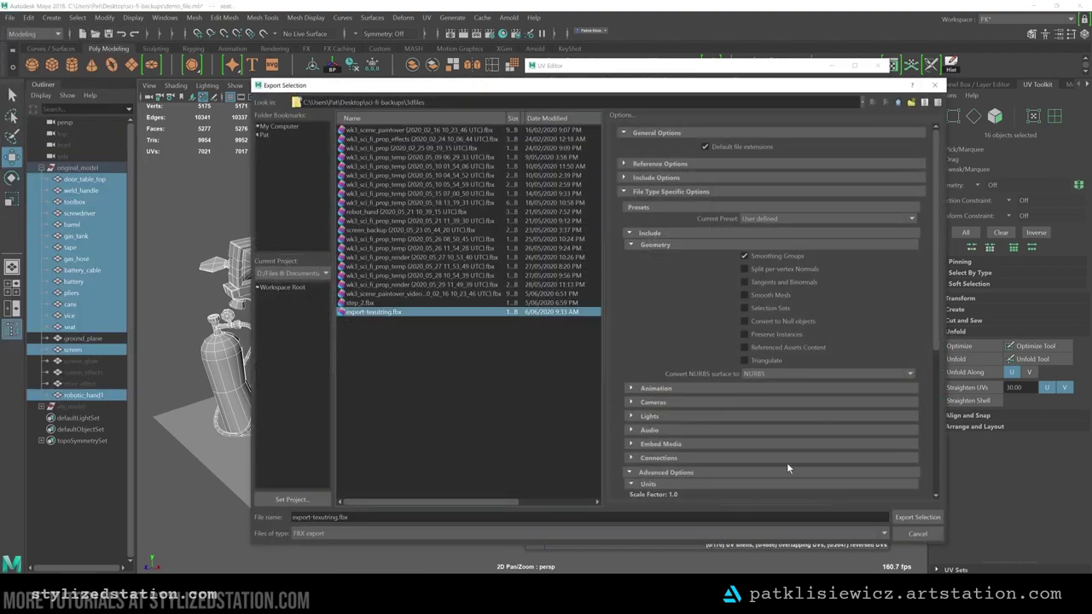
{"action": "left_click", "coordinate": [922, 518]}
{"action": "left_click", "coordinate": [580, 342]}
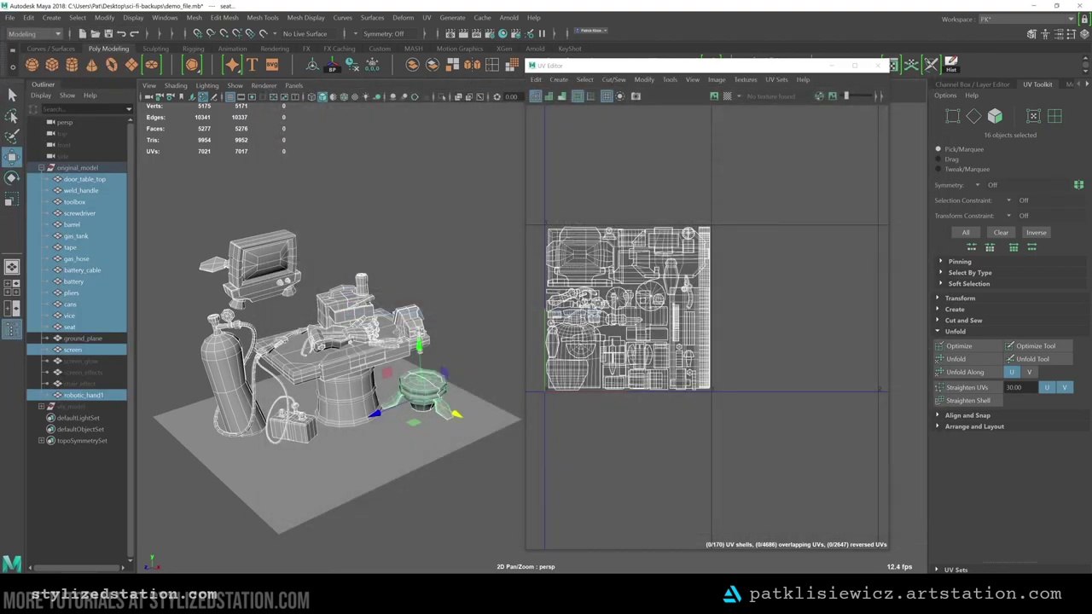
Switch to 3D-Coat and import the exported mesh for per-pixel painting, treating materials as separate 2048 textures and keeping the UVs
{"action": "left_click", "coordinate": [518, 549]}
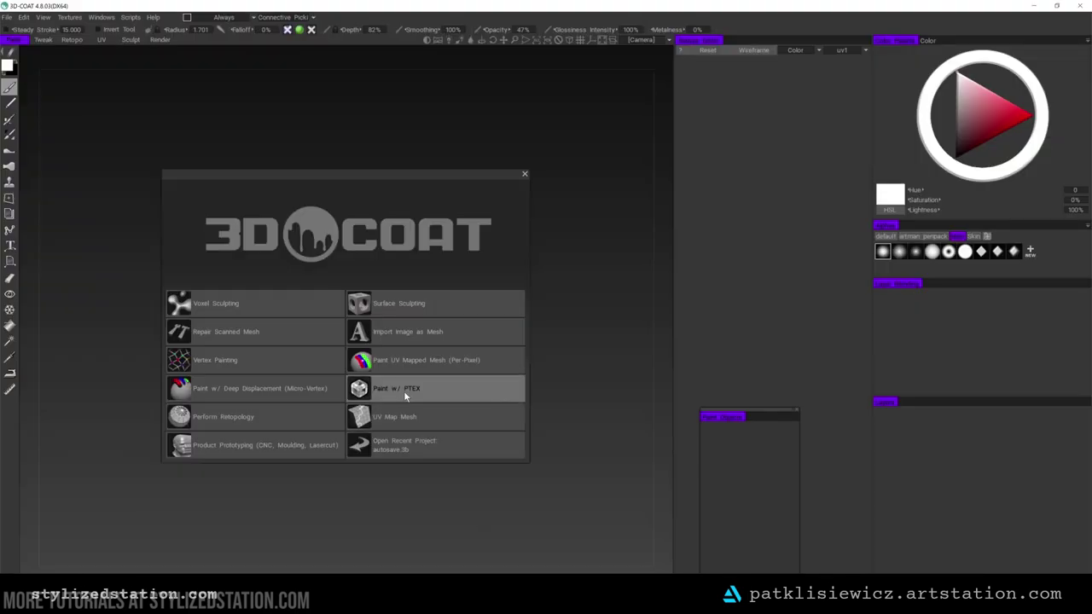
{"action": "left_click", "coordinate": [400, 365]}
{"action": "left_click", "coordinate": [209, 295]}
{"action": "double_click", "coordinate": [149, 80]}
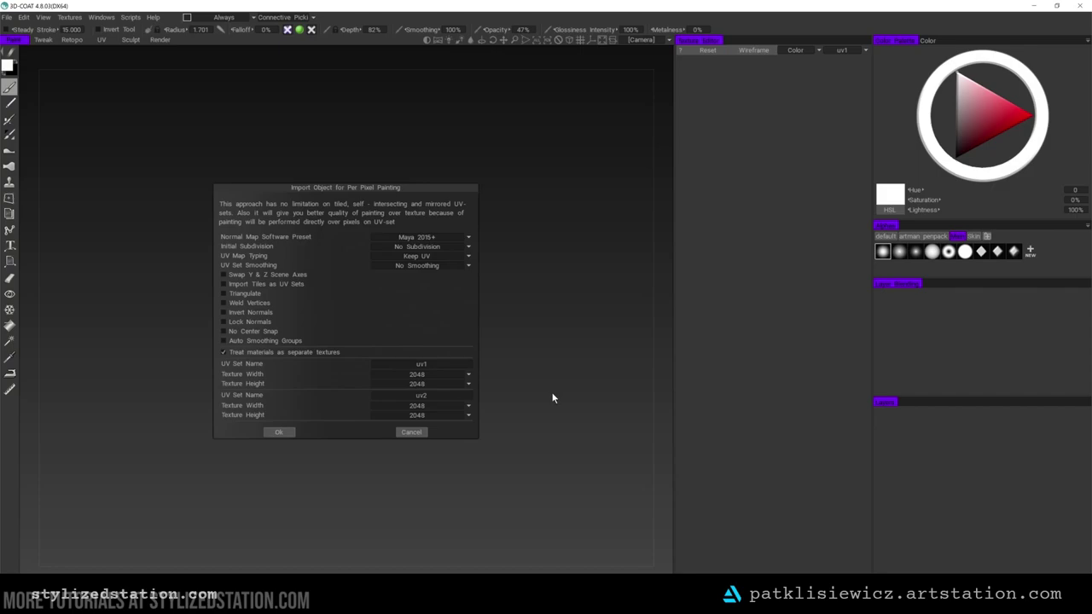
{"action": "left_click", "coordinate": [282, 433]}
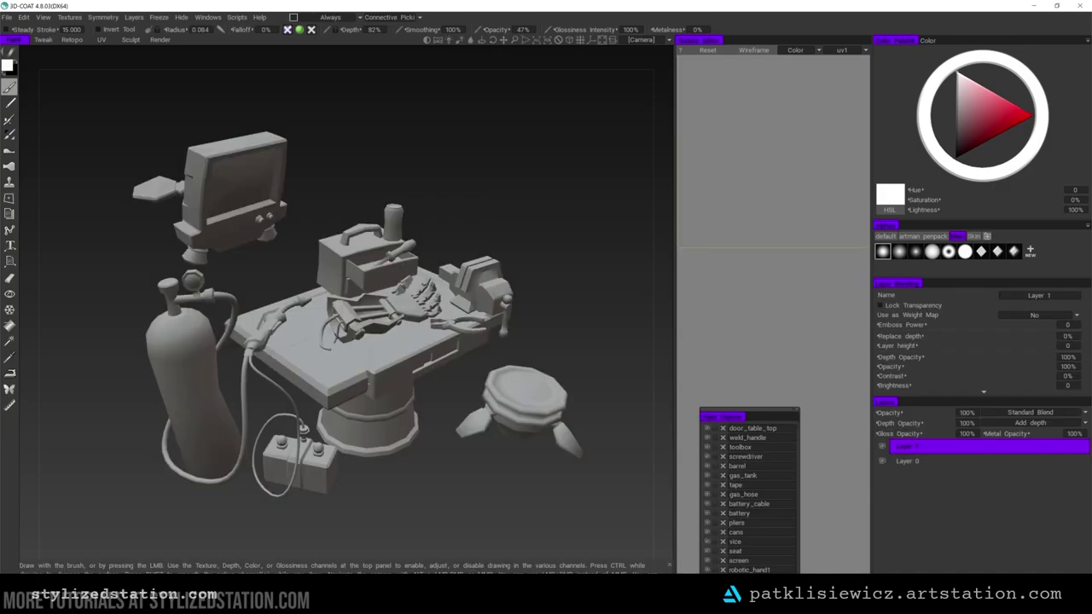
Set the viewport to unlit shading and toggle the wireframe overlay on and off again
{"action": "mouse_move", "coordinate": [475, 392]}
{"action": "left_mouse_down", "text": "alt"}
{"action": "mouse_move", "coordinate": [422, 341]}
{"action": "mouse_move", "coordinate": [478, 394]}
{"action": "left_mouse_up", "text": "alt"}
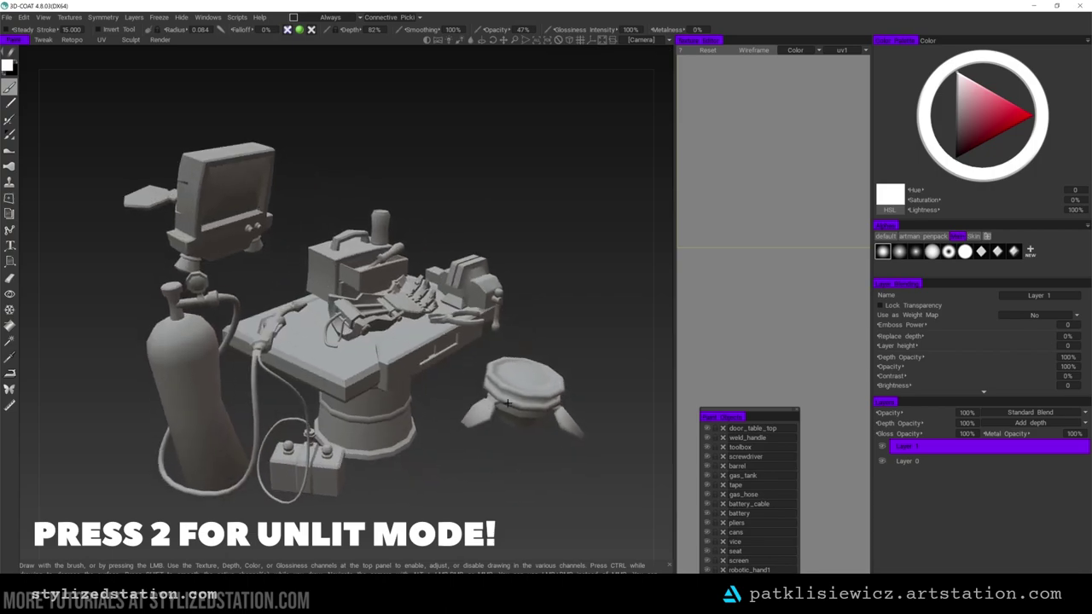
{"action": "scroll", "coordinate": [478, 393], "scroll_direction": "down", "scroll_amount": 4}
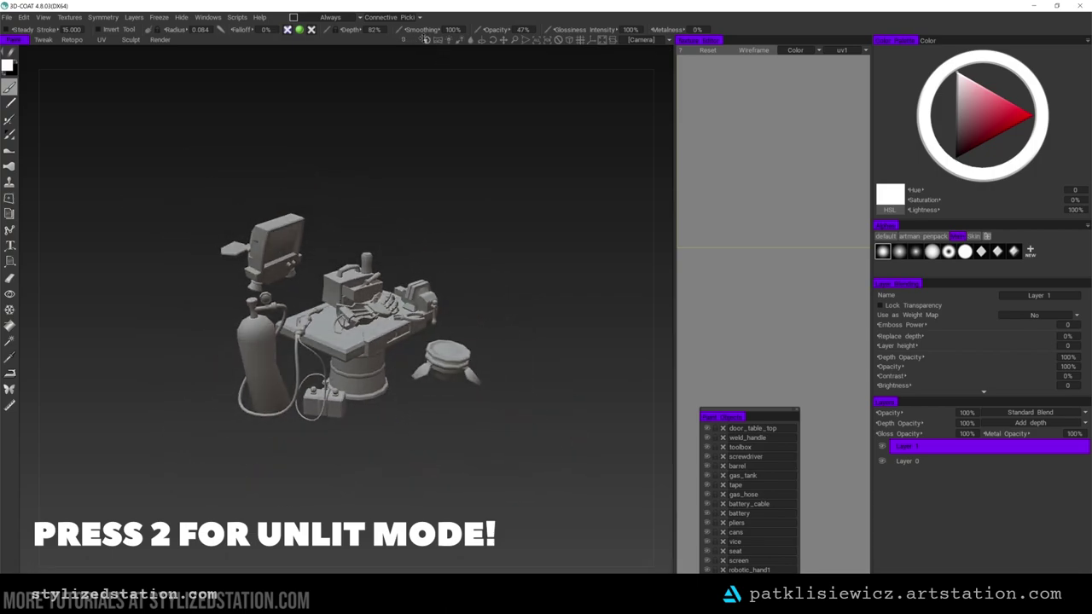
{"action": "key", "text": "2"}
{"action": "key", "text": "5"}
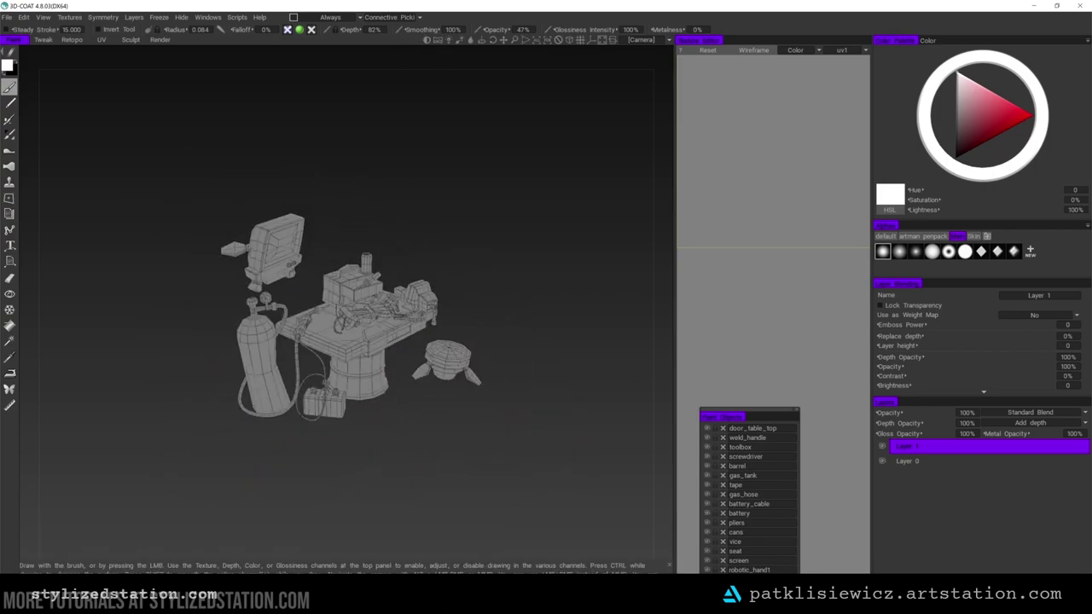
{"action": "key", "text": "5"}
{"action": "left_click_drag", "start_coordinate": [514, 433], "coordinate": [482, 437], "text": "alt"}
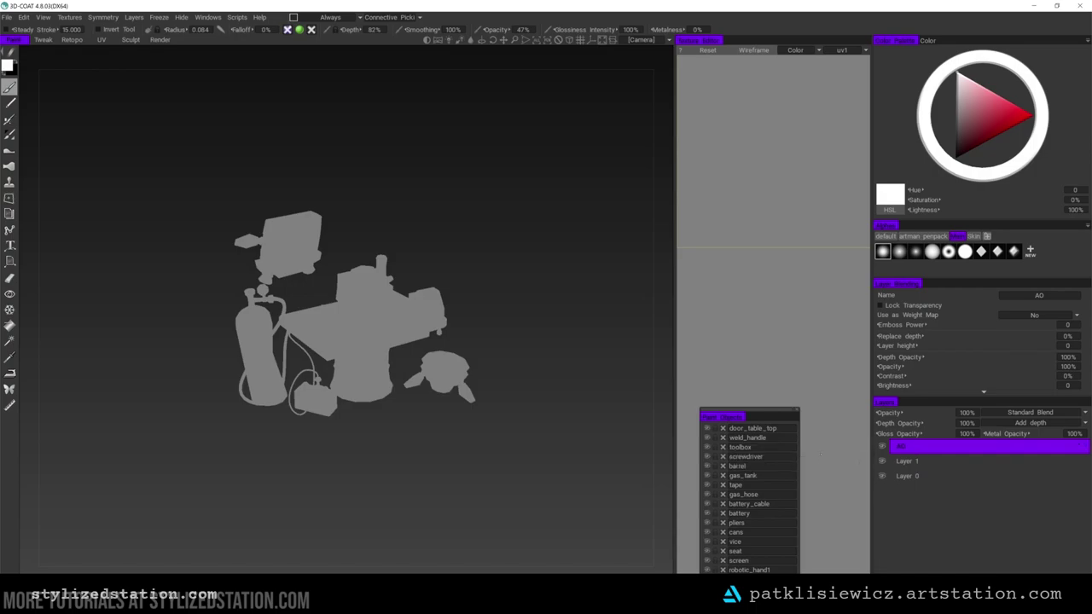
Dock the paint objects list beneath the texture preview and show only the door_table_top object
{"action": "left_click_drag", "start_coordinate": [716, 420], "coordinate": [762, 282]}
{"action": "left_click_drag", "start_coordinate": [587, 405], "coordinate": [586, 387]}
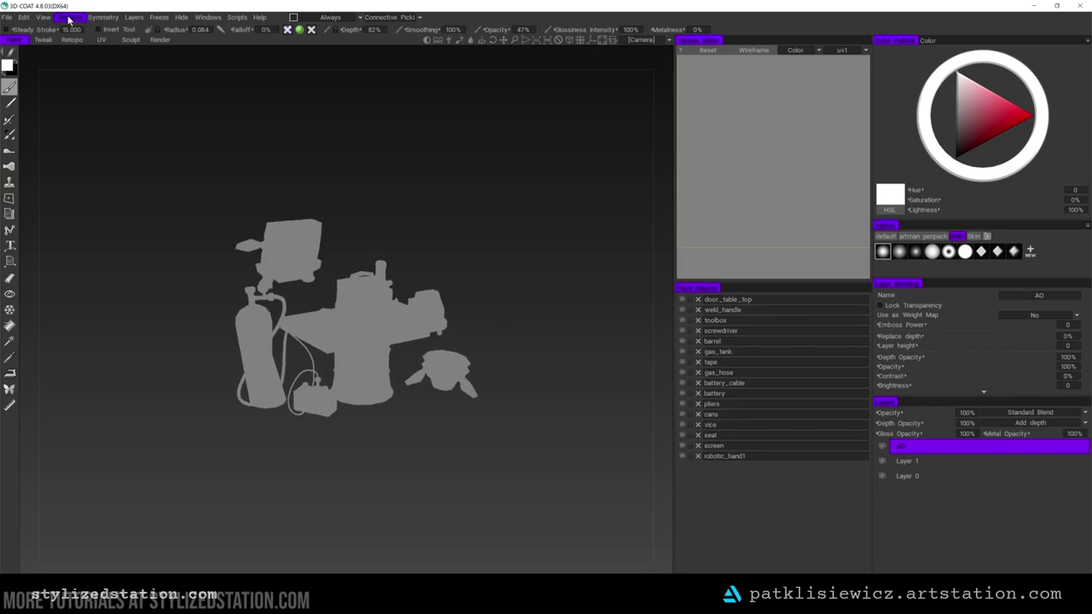
{"action": "left_click", "coordinate": [682, 300], "text": "alt"}
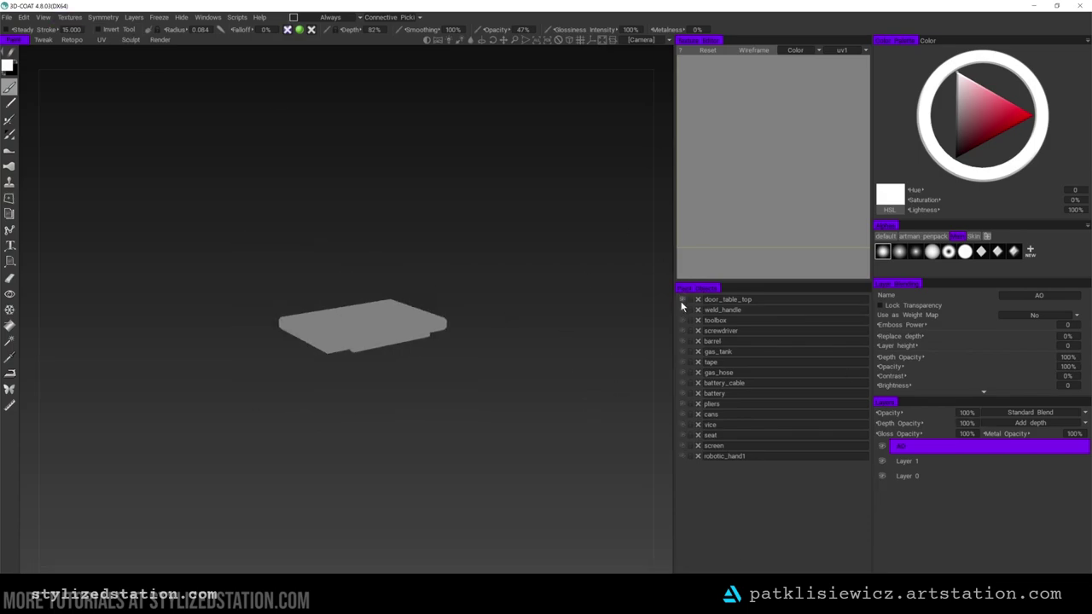
Calculate the table top's occlusion into the current AO layer with Sphere+Hemisphere light sources and a light count of 2048
{"action": "left_click", "coordinate": [81, 18]}
{"action": "left_click", "coordinate": [91, 177]}
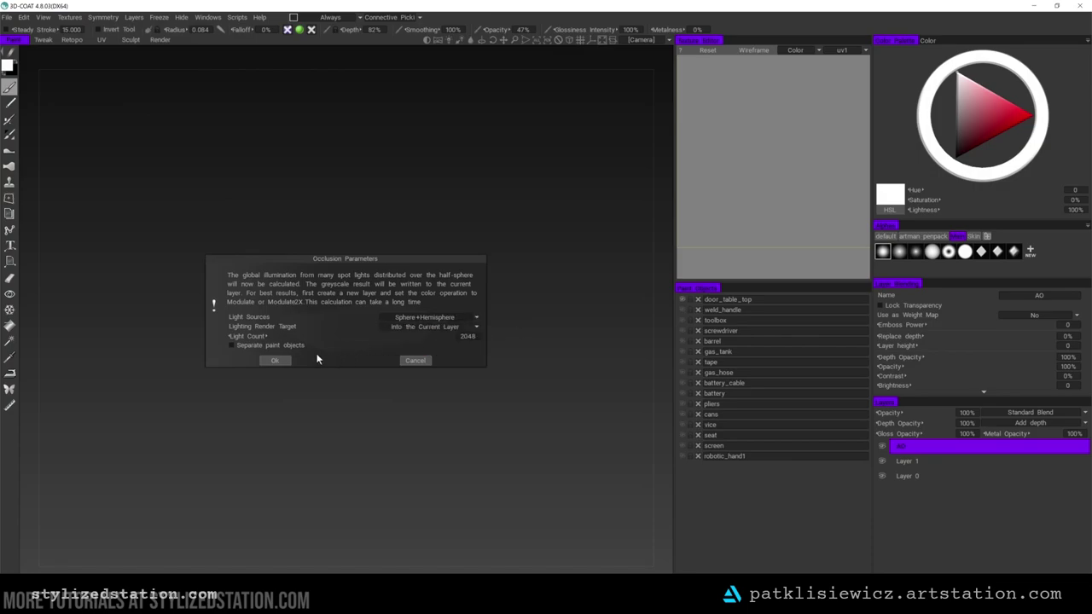
{"action": "left_click", "coordinate": [276, 360]}
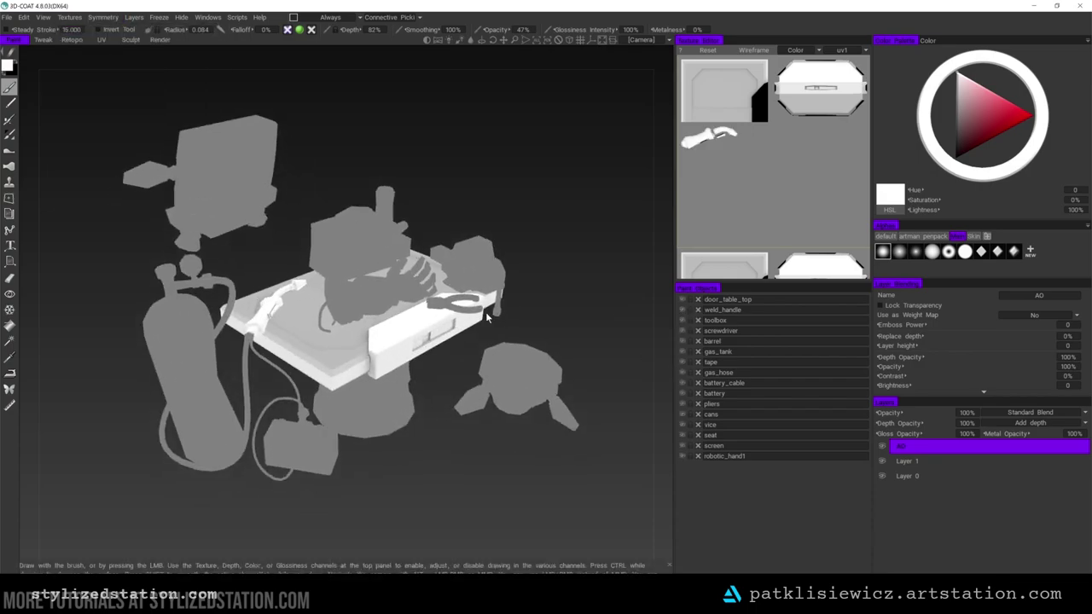
Isolate the toolbox and the screwdriver one at a time and calculate each one's occlusion into the AO layer
{"action": "left_click", "coordinate": [682, 321]}
{"action": "left_click", "coordinate": [70, 17]}
{"action": "left_click", "coordinate": [91, 177]}
{"action": "left_click", "coordinate": [276, 360]}
{"action": "left_click", "coordinate": [683, 321]}
{"action": "left_click", "coordinate": [682, 331]}
{"action": "left_click", "coordinate": [70, 17]}
{"action": "left_click", "coordinate": [90, 177]}
{"action": "left_click", "coordinate": [274, 360]}
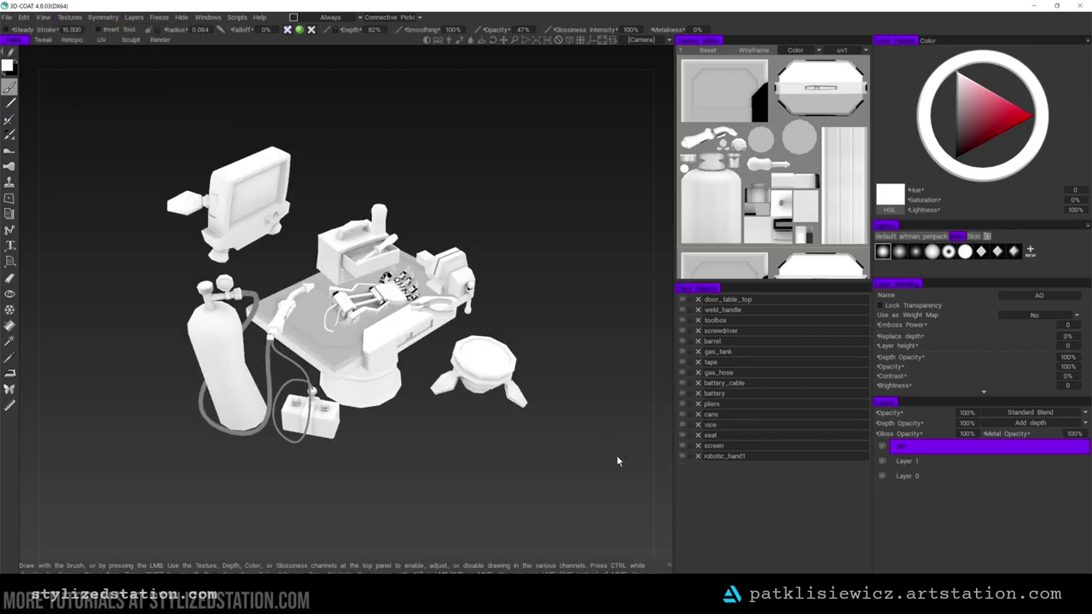
Calculate a curvature map for the model and set the AO layer's blend mode to Multiply
{"action": "left_click", "coordinate": [77, 19]}
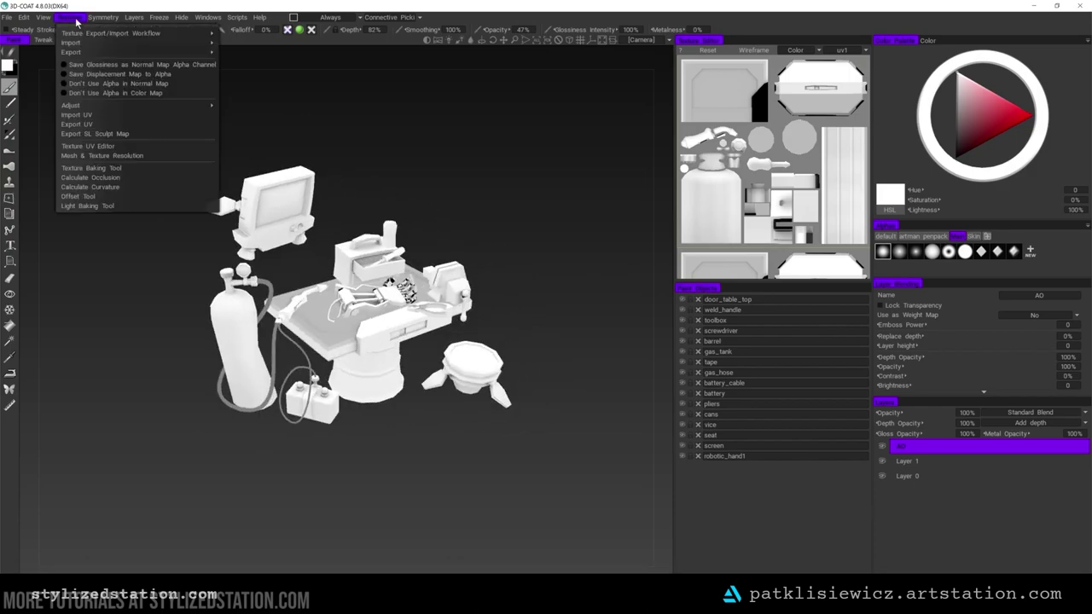
{"action": "left_click", "coordinate": [117, 187]}
{"action": "left_click", "coordinate": [279, 382]}
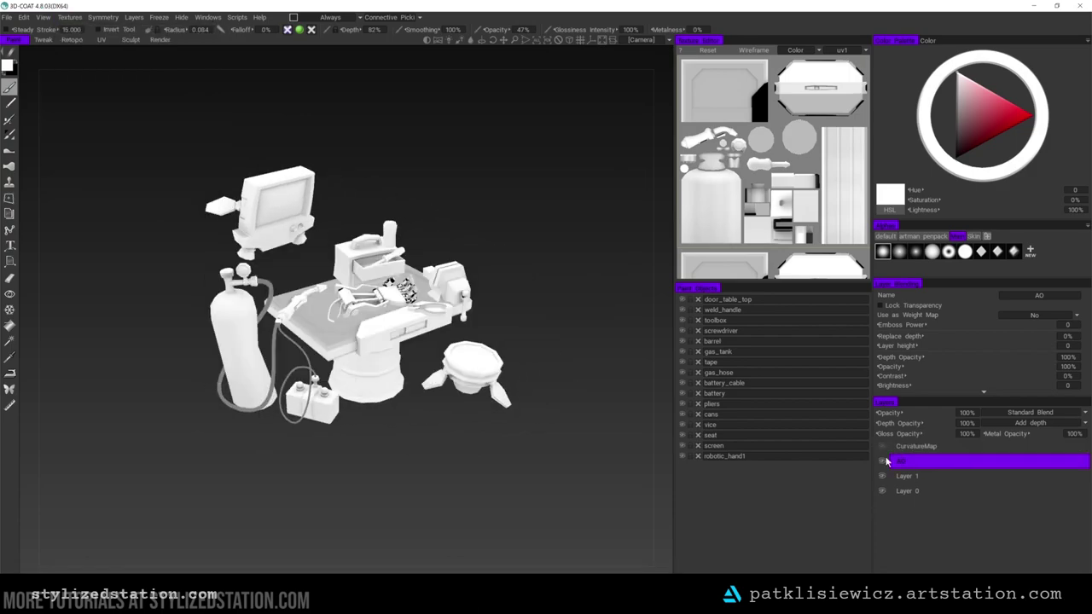
{"action": "left_click", "coordinate": [1032, 412]}
{"action": "left_click", "coordinate": [999, 146]}
Show the CurvatureMap layer, set its blend mode to Overlay and adjust its opacity
{"action": "left_click", "coordinate": [882, 446]}
{"action": "left_click", "coordinate": [917, 446]}
{"action": "left_click", "coordinate": [1079, 414]}
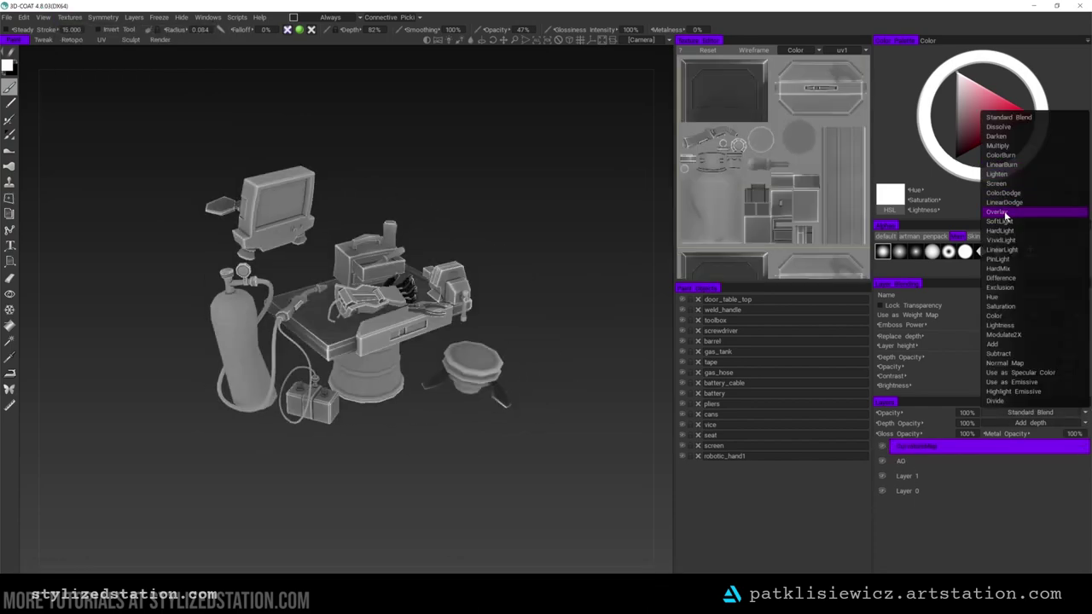
{"action": "left_click", "coordinate": [1003, 213]}
{"action": "left_click", "coordinate": [961, 413]}
{"action": "left_click", "coordinate": [990, 416]}
{"action": "mouse_move", "coordinate": [521, 477]}
{"action": "left_mouse_down"}
{"action": "mouse_move", "coordinate": [365, 471]}
{"action": "mouse_move", "coordinate": [531, 493]}
{"action": "left_mouse_up"}
{"action": "scroll", "coordinate": [301, 347], "scroll_direction": "up", "scroll_amount": 3}
{"action": "left_click_drag", "start_coordinate": [452, 400], "coordinate": [408, 437], "text": "alt"}
{"action": "scroll", "coordinate": [371, 391], "scroll_direction": "up", "scroll_amount": 3}
{"action": "scroll", "coordinate": [370, 391], "scroll_direction": "down", "scroll_amount": 4}
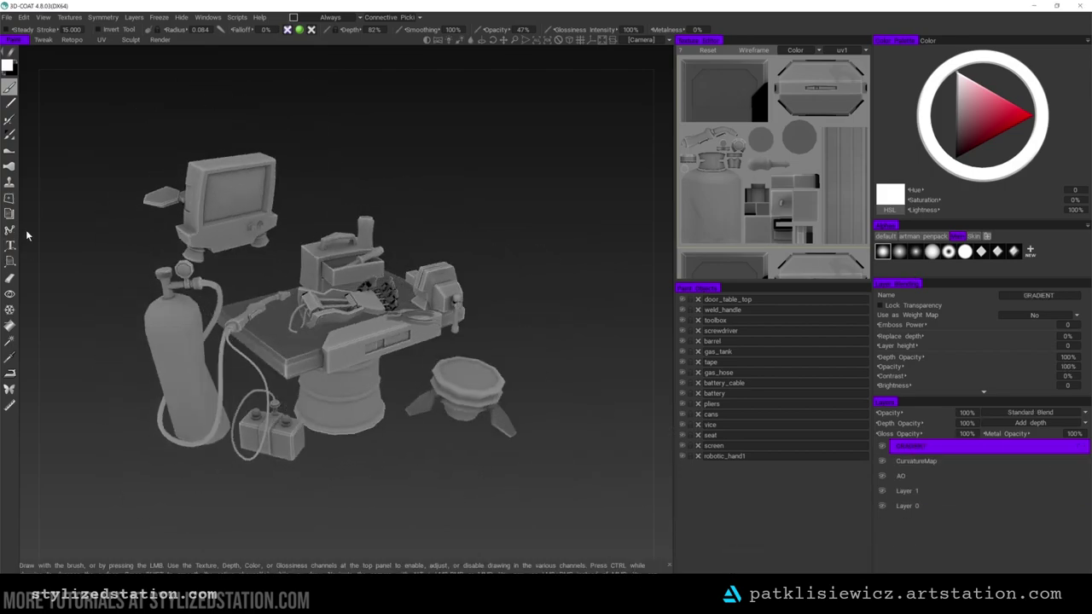
Activate the Fill tool for a linear color gradient and set the Y values of Point2 to -300 and Point1 to 120
{"action": "left_click", "coordinate": [9, 325]}
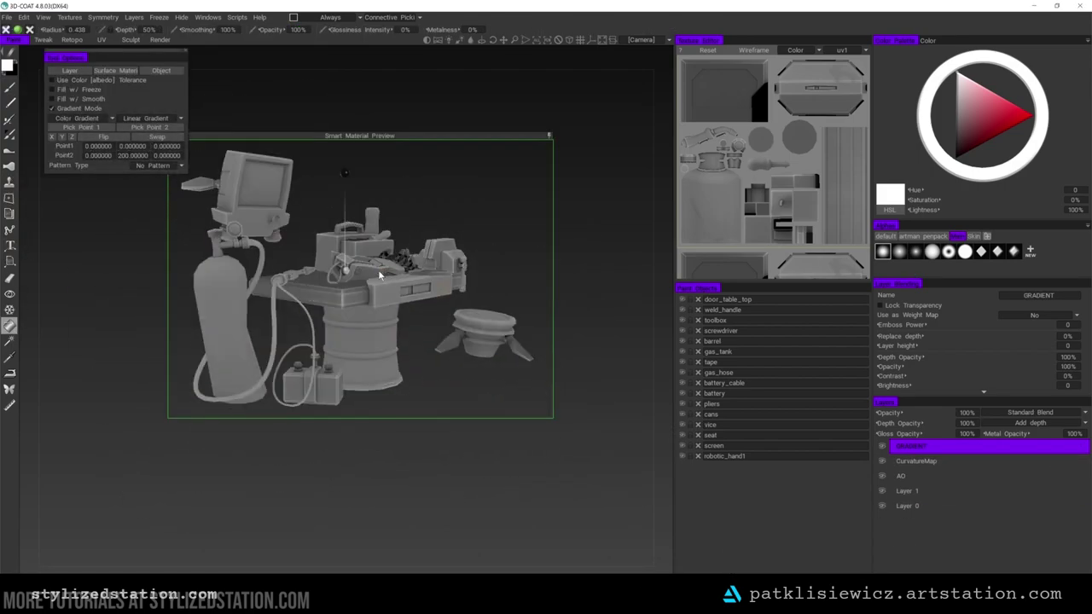
{"action": "left_click", "coordinate": [133, 156]}
{"action": "type", "text": "-300"}
{"action": "key", "text": "Return"}
{"action": "left_click", "coordinate": [133, 146]}
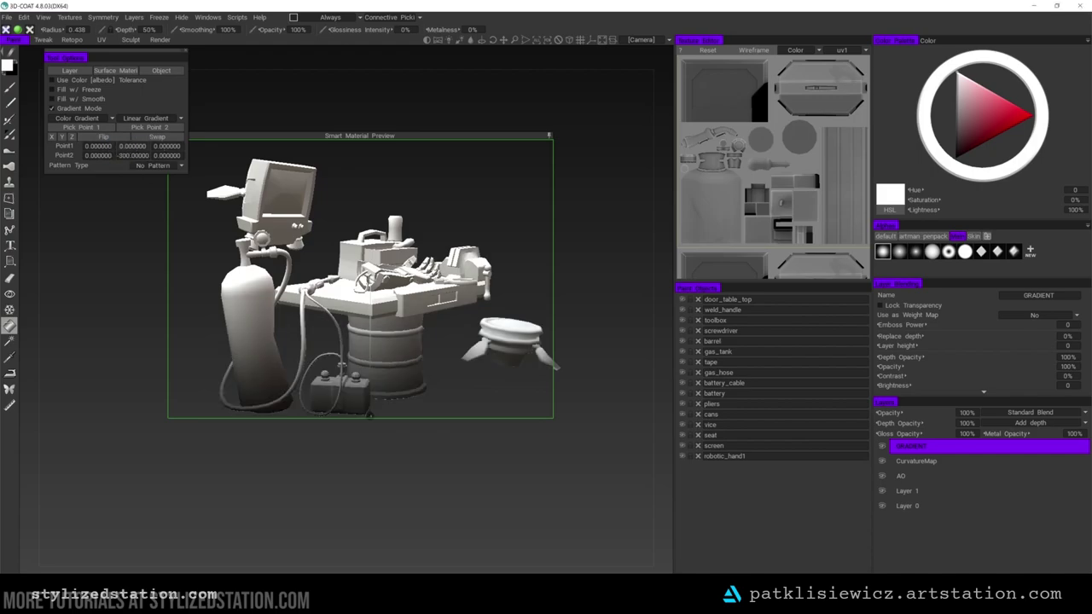
{"action": "left_click", "coordinate": [132, 146]}
{"action": "type", "text": "120"}
{"action": "key", "text": "Return"}
Refine the gradient's end by setting Point2's Y value to -280
{"action": "left_click", "coordinate": [132, 155]}
{"action": "key", "text": "BackSpace"}
{"action": "key", "text": "BackSpace"}
{"action": "type", "text": "250"}
{"action": "key", "text": "Return"}
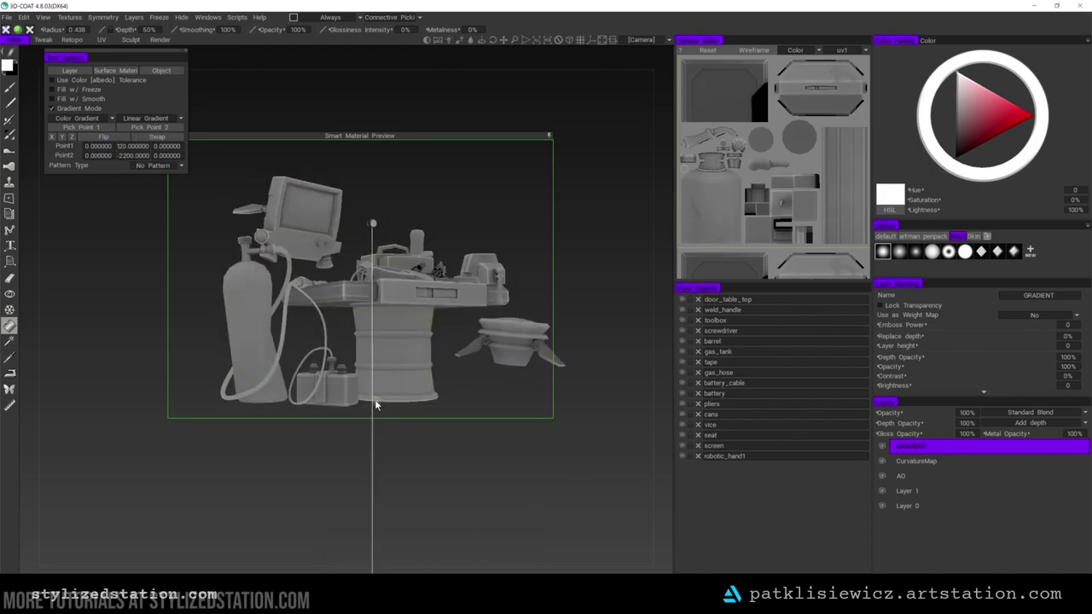
{"action": "left_click", "coordinate": [132, 155]}
{"action": "left_click_drag", "start_coordinate": [117, 155], "coordinate": [113, 155]}
{"action": "key", "text": "Return"}
{"action": "mouse_move", "coordinate": [417, 470]}
{"action": "left_mouse_down"}
{"action": "mouse_move", "coordinate": [431, 523]}
{"action": "mouse_move", "coordinate": [484, 514]}
{"action": "left_mouse_up"}
{"action": "key", "text": "Return"}
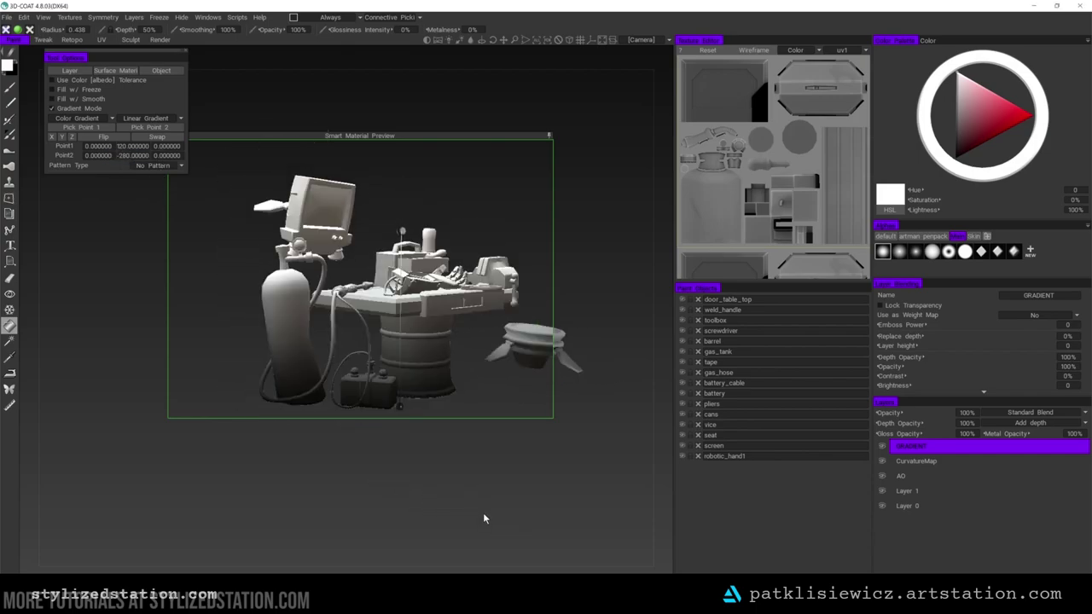
Fill the whole GRADIENT layer with the linear black-to-white gradient
{"action": "left_click", "coordinate": [70, 70]}
{"action": "left_click", "coordinate": [279, 333]}
{"action": "left_click_drag", "start_coordinate": [538, 367], "coordinate": [533, 426]}
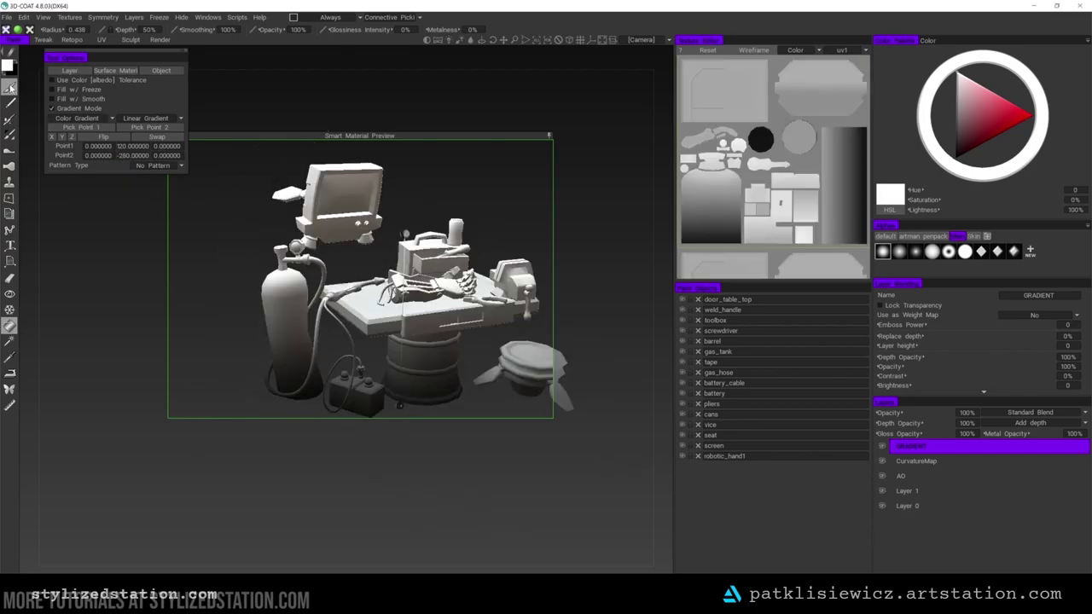
Blend the GRADIENT layer as SoftLight in the unlit view with the brush active, and hide the layer for comparison
{"action": "left_click", "coordinate": [9, 87]}
{"action": "left_click_drag", "start_coordinate": [478, 460], "coordinate": [503, 478]}
{"action": "key", "text": "2"}
{"action": "left_click", "coordinate": [1030, 413]}
{"action": "left_click", "coordinate": [1010, 222]}
{"action": "middle_click_drag", "start_coordinate": [501, 427], "coordinate": [456, 429]}
{"action": "left_click", "coordinate": [882, 447]}
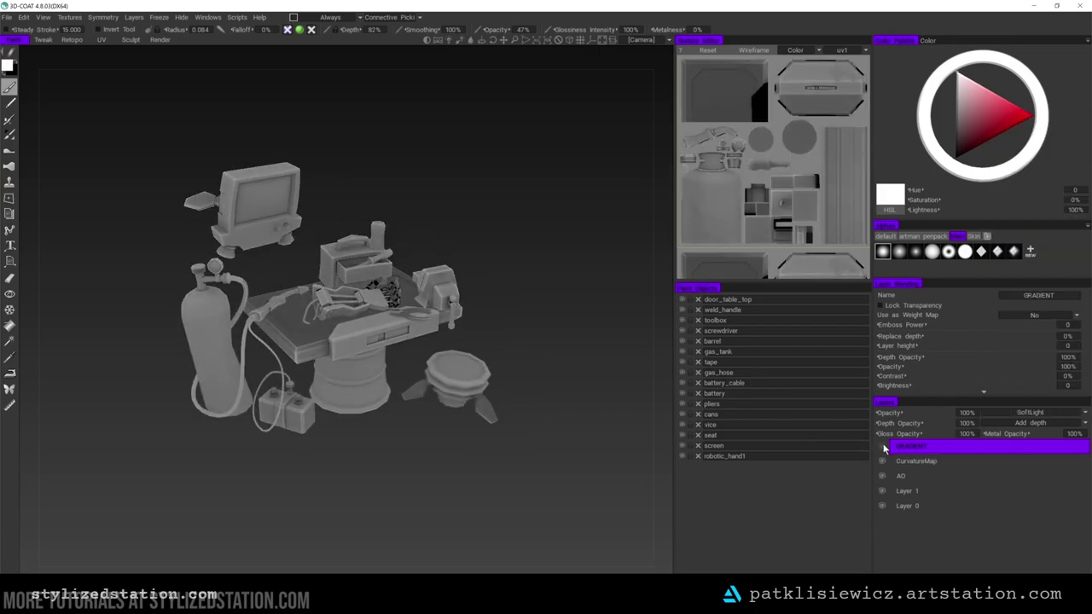
Blend the GRADIENT layer as Overlay and toggle its visibility to compare the shading on the model
{"action": "left_click", "coordinate": [882, 447]}
{"action": "left_click", "coordinate": [1031, 413]}
{"action": "left_click", "coordinate": [1026, 213]}
{"action": "left_click_drag", "start_coordinate": [368, 478], "coordinate": [502, 415]}
{"action": "left_click", "coordinate": [882, 447]}
{"action": "left_click", "coordinate": [882, 447]}
Send the texture layers to Photoshop and save the first texture set over uv1.psd on the Desktop
{"action": "key", "text": "ctrl+p"}
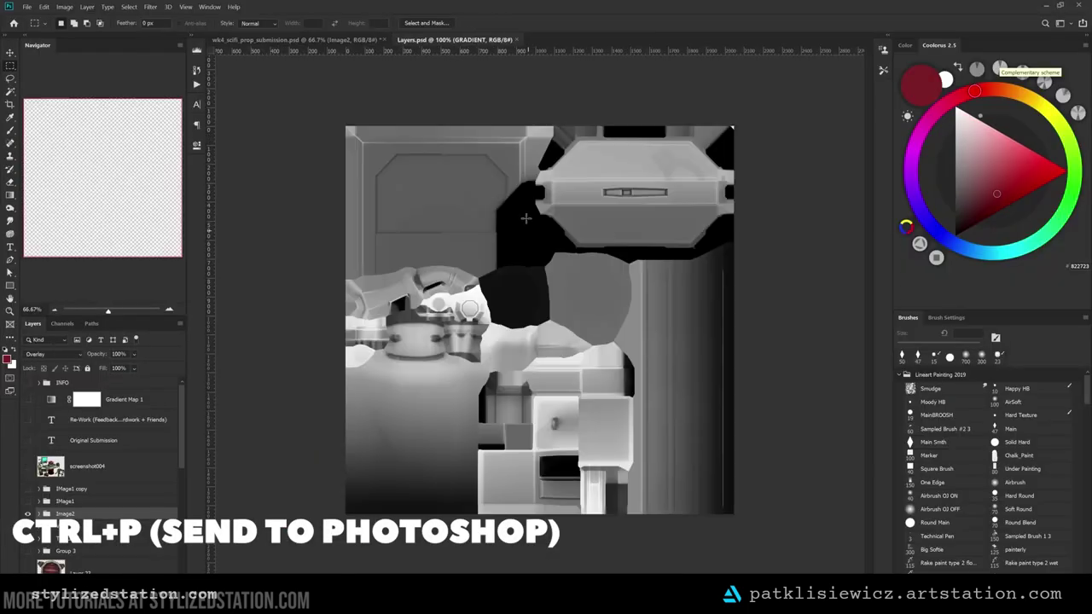
{"action": "key", "text": "ctrl+shift+s"}
{"action": "left_click", "coordinate": [49, 151]}
{"action": "left_click", "coordinate": [119, 180]}
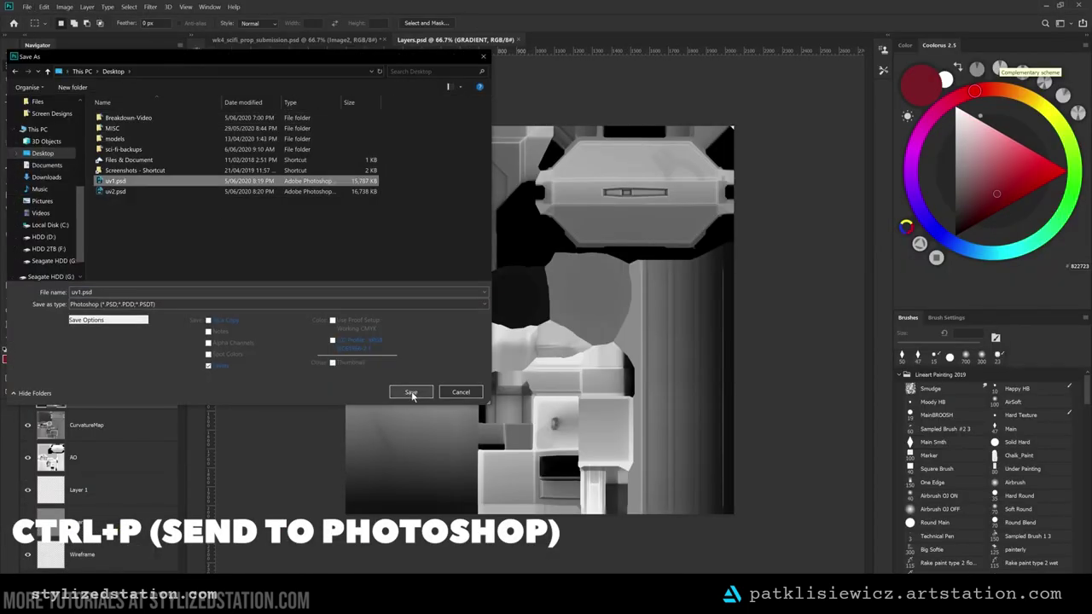
{"action": "left_click", "coordinate": [412, 395]}
{"action": "left_click", "coordinate": [545, 246]}
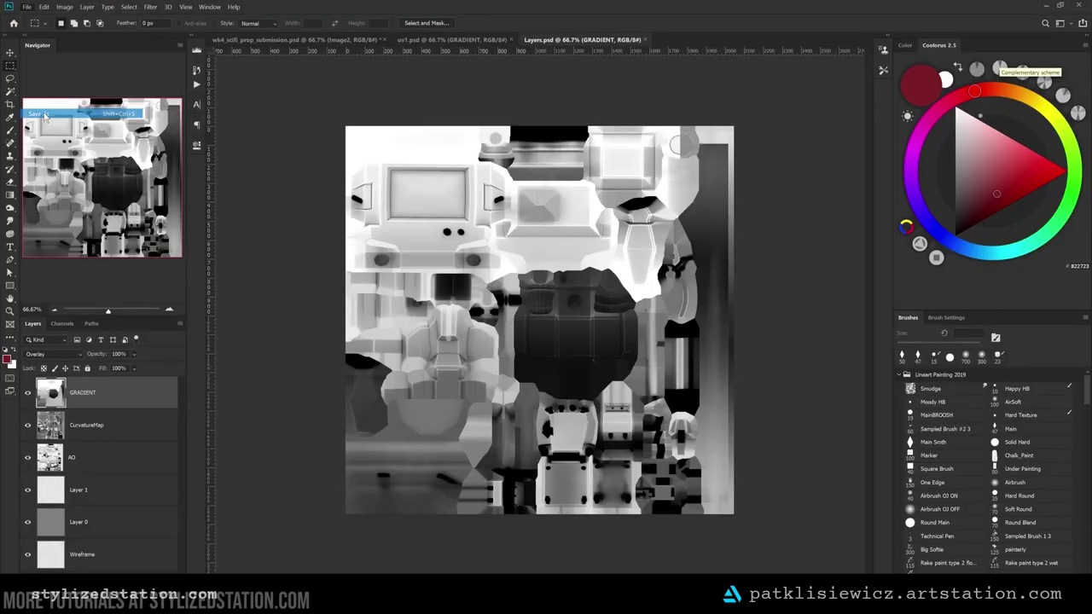
Save the second texture set over uv2.psd on the Desktop
{"action": "left_click", "coordinate": [51, 151]}
{"action": "left_click", "coordinate": [116, 192]}
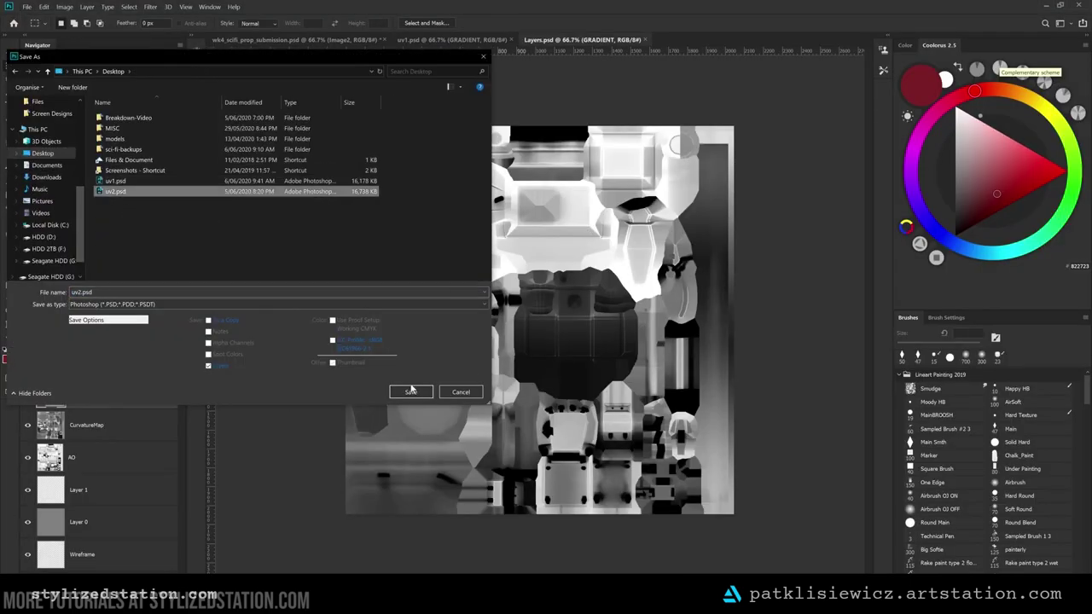
{"action": "left_click", "coordinate": [412, 391]}
{"action": "left_click", "coordinate": [544, 246]}
Return to uv1.psd in Photoshop and rename Layer 1 as BASE
{"action": "left_click", "coordinate": [435, 601]}
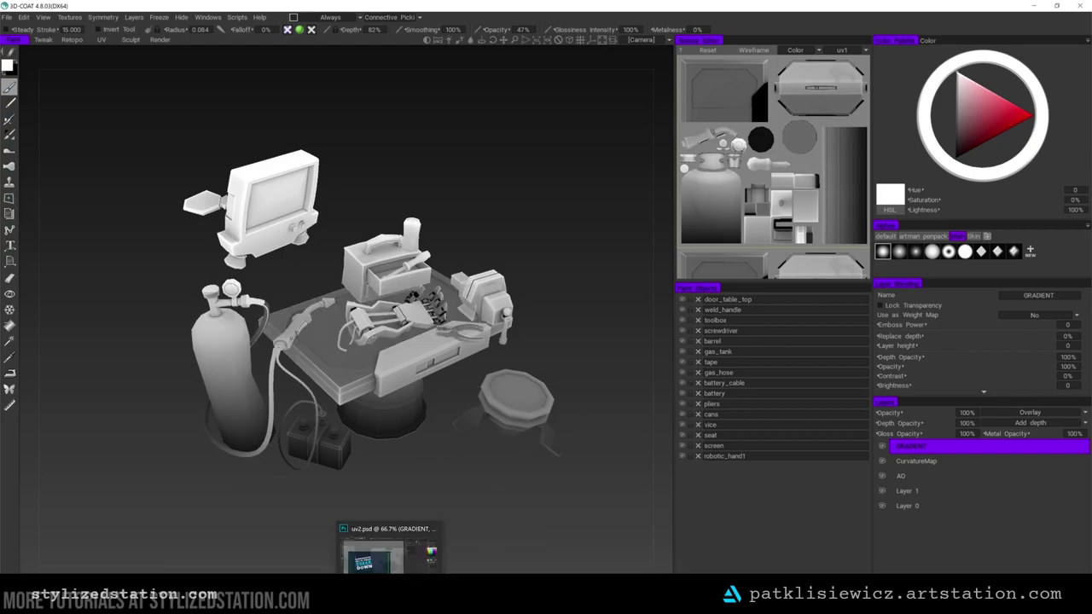
{"action": "left_click", "coordinate": [390, 601]}
{"action": "left_click", "coordinate": [567, 40]}
{"action": "left_click", "coordinate": [431, 39]}
{"action": "left_click", "coordinate": [109, 424]}
{"action": "left_click", "coordinate": [109, 448]}
{"action": "double_click", "coordinate": [79, 490]}
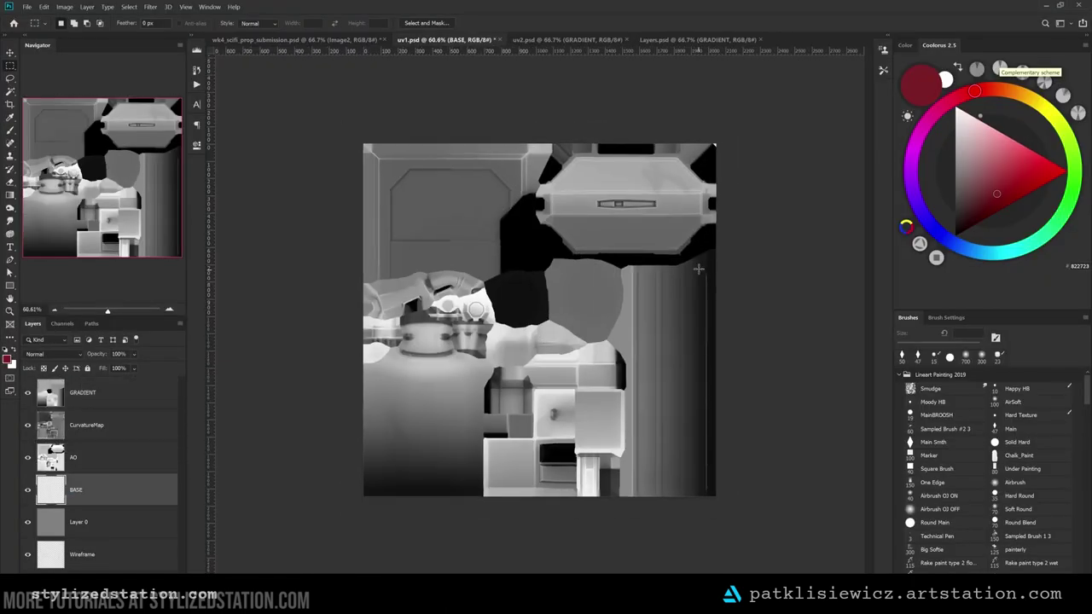
Move the Wireframe layer above all other layers and select the empty background around its UV islands
{"action": "left_click_drag", "start_coordinate": [82, 555], "coordinate": [90, 388]}
{"action": "key", "text": "w"}
{"action": "left_click", "coordinate": [608, 339]}
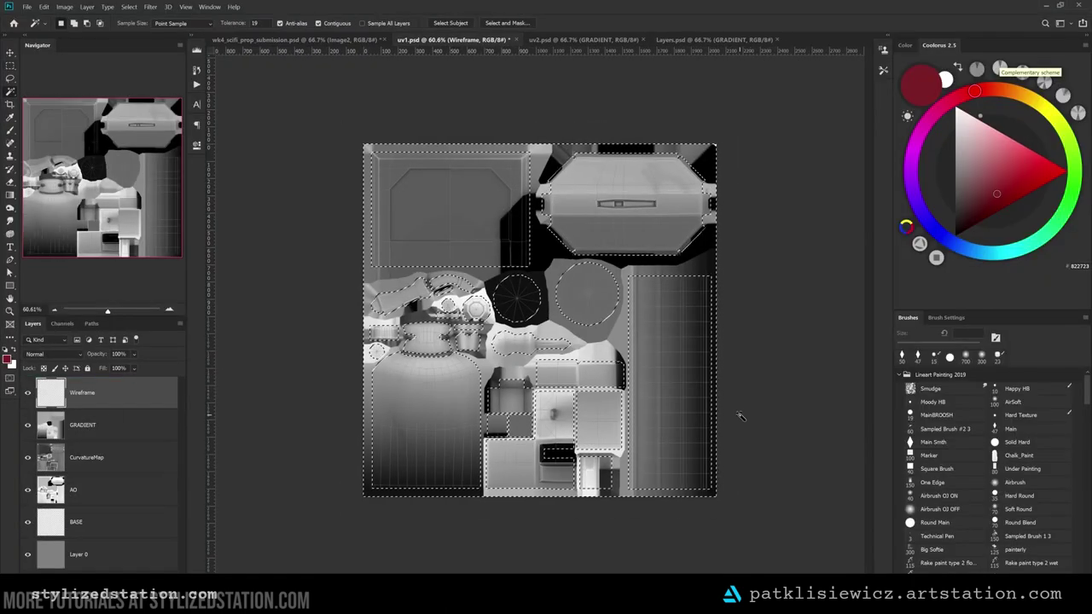
Group the GRADIENT through BASE layers as BASE-SETUP and mask the group so that only the UV islands show
{"action": "left_click", "coordinate": [98, 425]}
{"action": "left_click", "coordinate": [94, 522], "text": "shift"}
{"action": "key", "text": "ctrl+g"}
{"action": "left_click", "coordinate": [89, 580]}
{"action": "key", "text": "ctrl+i"}
{"action": "double_click", "coordinate": [101, 425]}
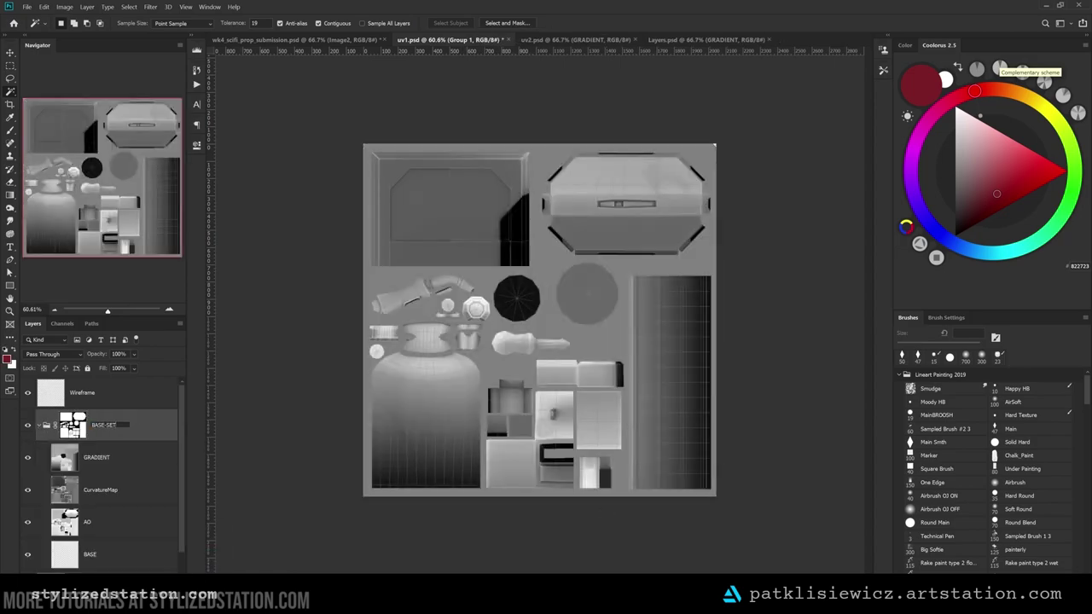
Hide the Wireframe layer and fill the gas tank and weld handle islands on the BASE layer with muted grey-green
{"action": "left_click", "coordinate": [28, 394]}
{"action": "left_click", "coordinate": [94, 555]}
{"action": "left_click", "coordinate": [111, 467]}
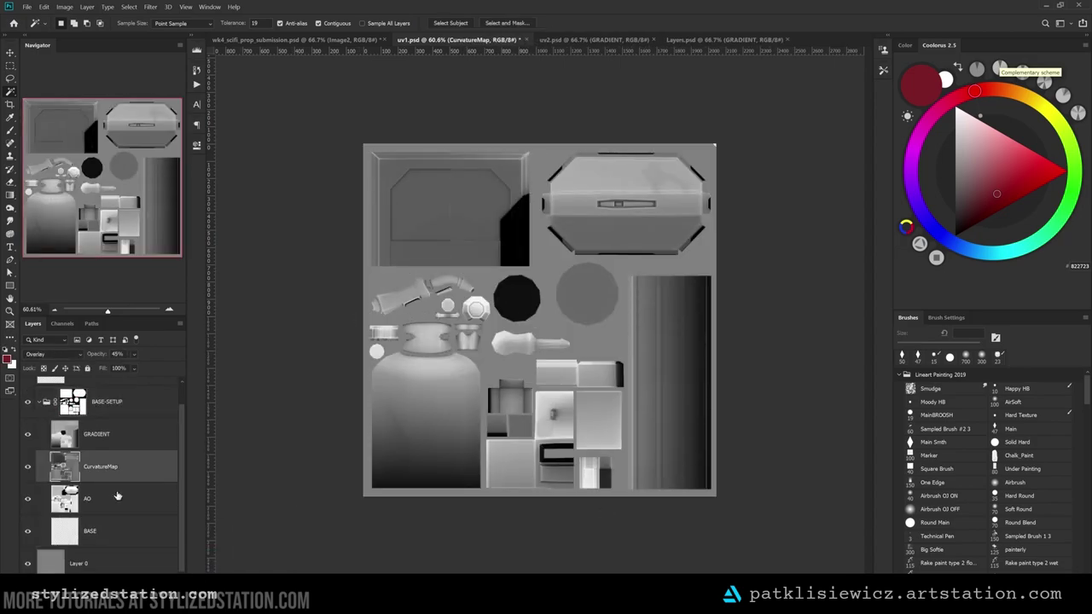
{"action": "left_click", "coordinate": [112, 530]}
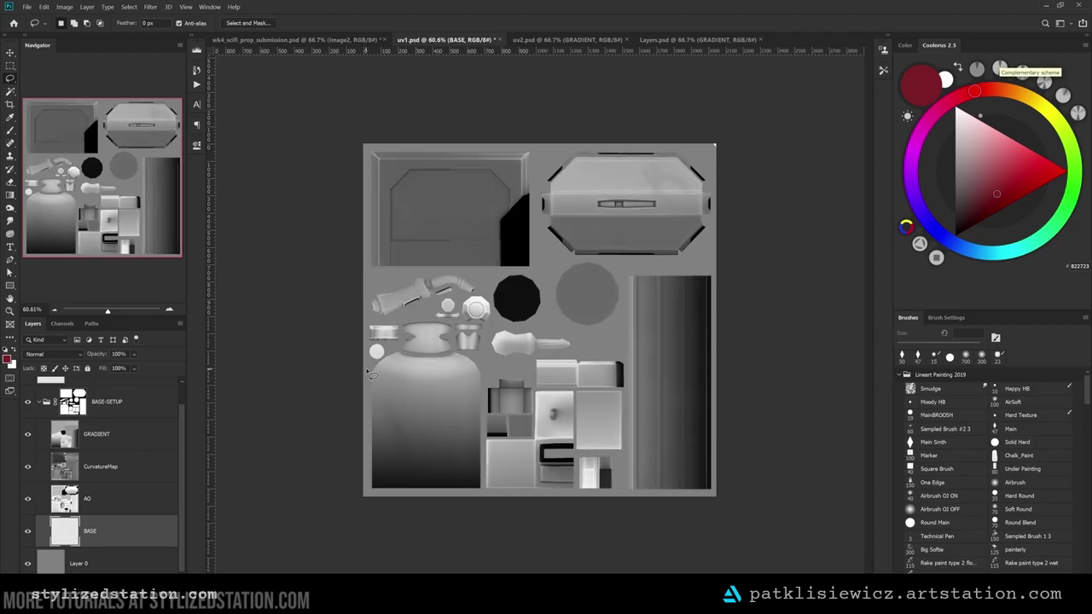
{"action": "left_click", "coordinate": [1070, 143]}
{"action": "left_click", "coordinate": [959, 193]}
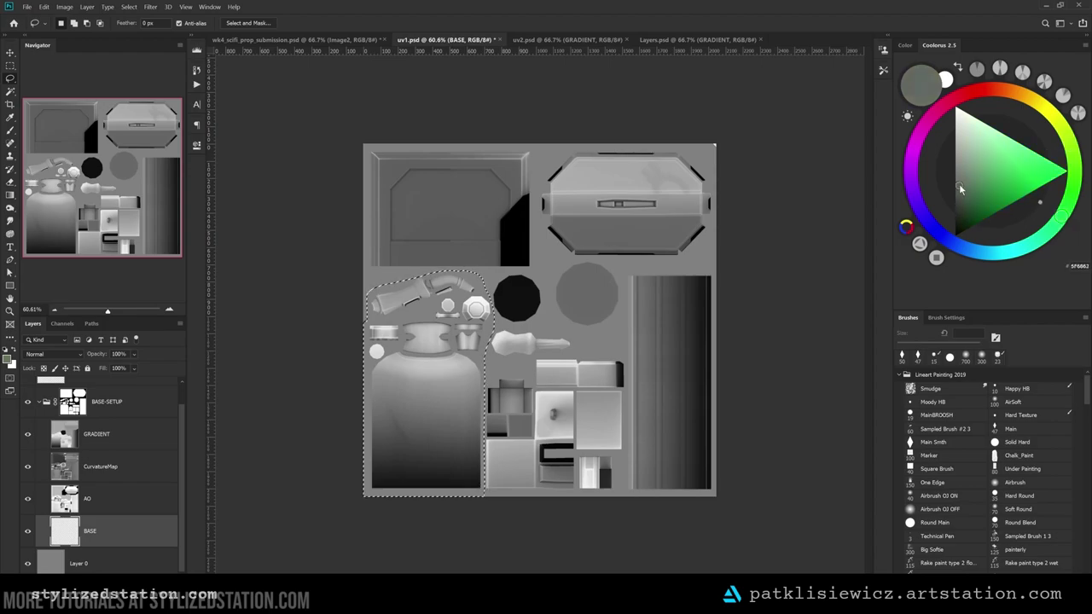
{"action": "key", "text": "alt+BackSpace"}
{"action": "key", "text": "ctrl+d"}
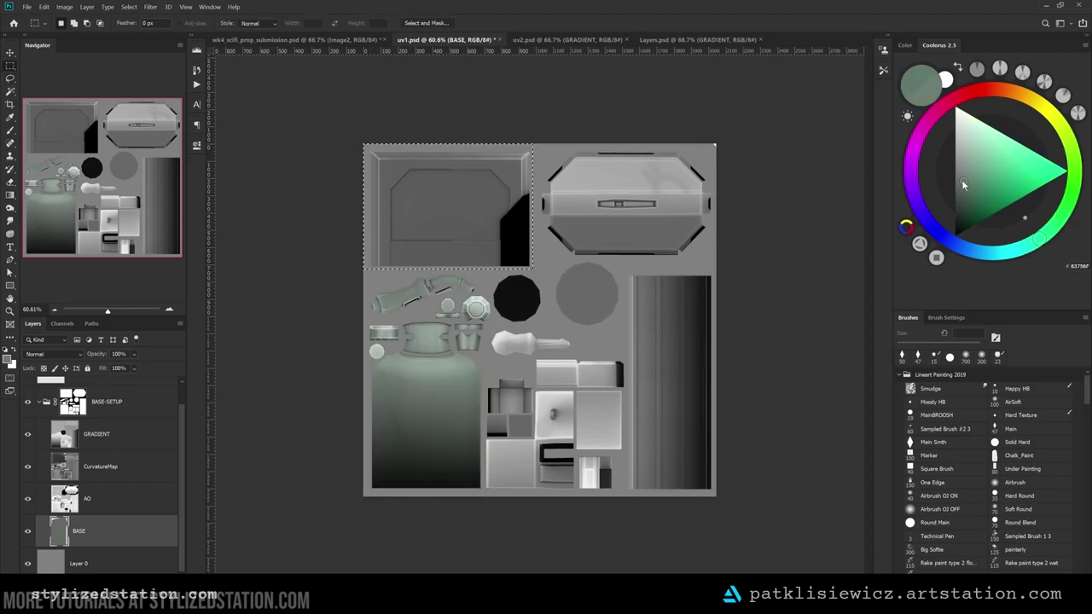
Fill the table-top island with muted teal and the octagonal drawer-front island with pale olive on the BASE layer
{"action": "left_click", "coordinate": [961, 181]}
{"action": "key", "text": "alt+BackSpace"}
{"action": "left_click_drag", "start_coordinate": [1060, 224], "coordinate": [1058, 124]}
{"action": "left_click", "coordinate": [965, 158]}
{"action": "key", "text": "alt+BackSpace"}
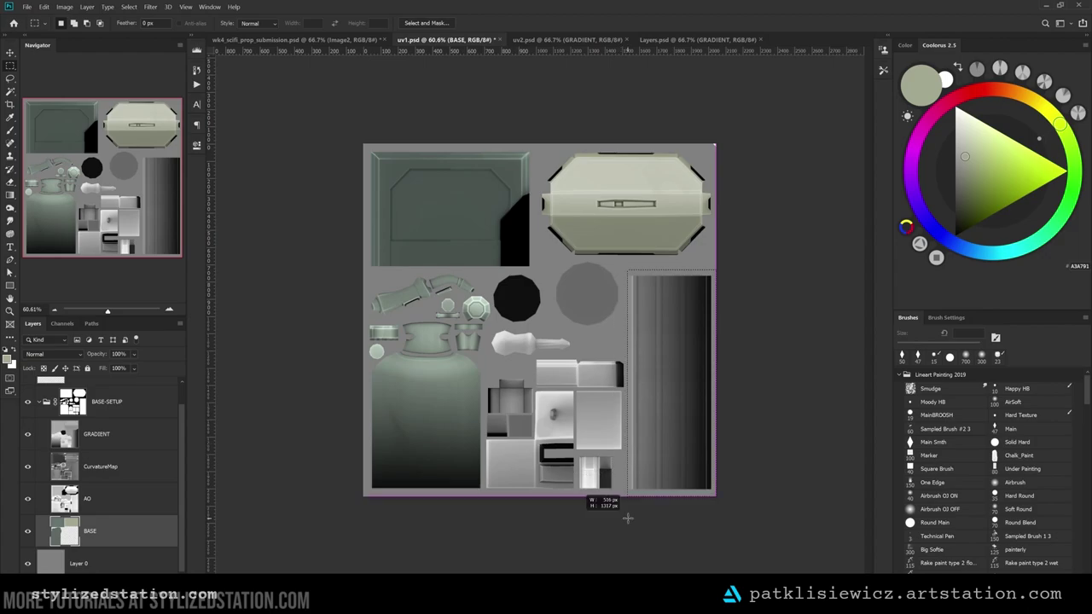
Fill the tall barrel island and the large round island on the BASE layer with dark red
{"action": "left_click_drag", "start_coordinate": [706, 498], "coordinate": [716, 494], "text": "shift"}
{"action": "left_click", "coordinate": [971, 92]}
{"action": "left_click", "coordinate": [973, 195]}
{"action": "key", "text": "alt+BackSpace"}
{"action": "left_click", "coordinate": [978, 200]}
{"action": "key", "text": "alt+BackSpace"}
{"action": "key", "text": "ctrl+d"}
Fill the cluster of toolbox islands on the BASE layer with the same dark red
{"action": "scroll", "coordinate": [530, 364], "scroll_direction": "up", "scroll_amount": 4, "text": "alt"}
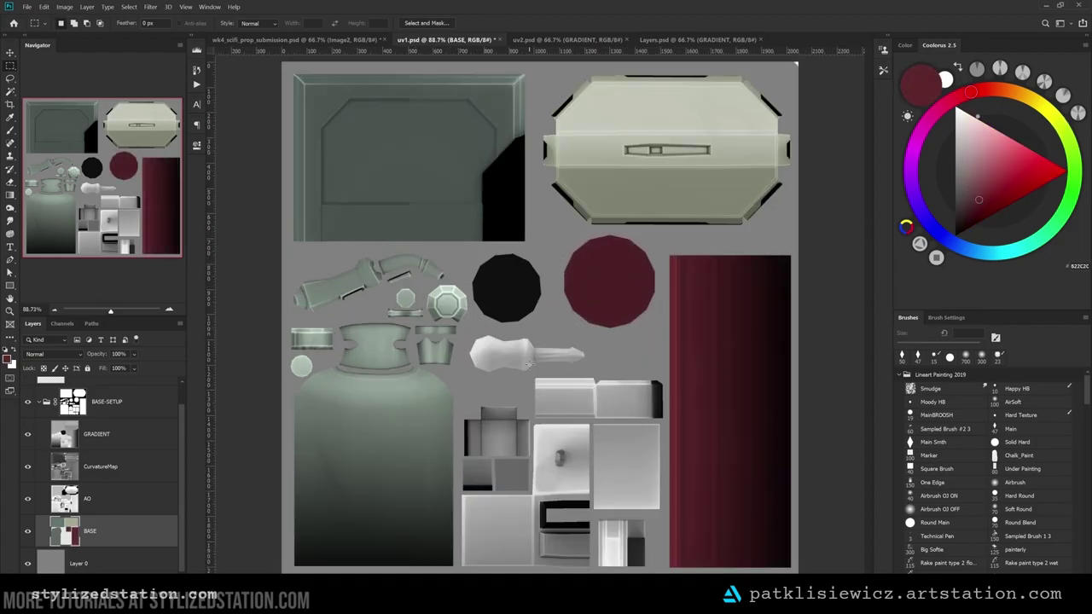
{"action": "left_click_drag", "start_coordinate": [651, 563], "coordinate": [666, 567]}
{"action": "key", "text": "alt+BackSpace"}
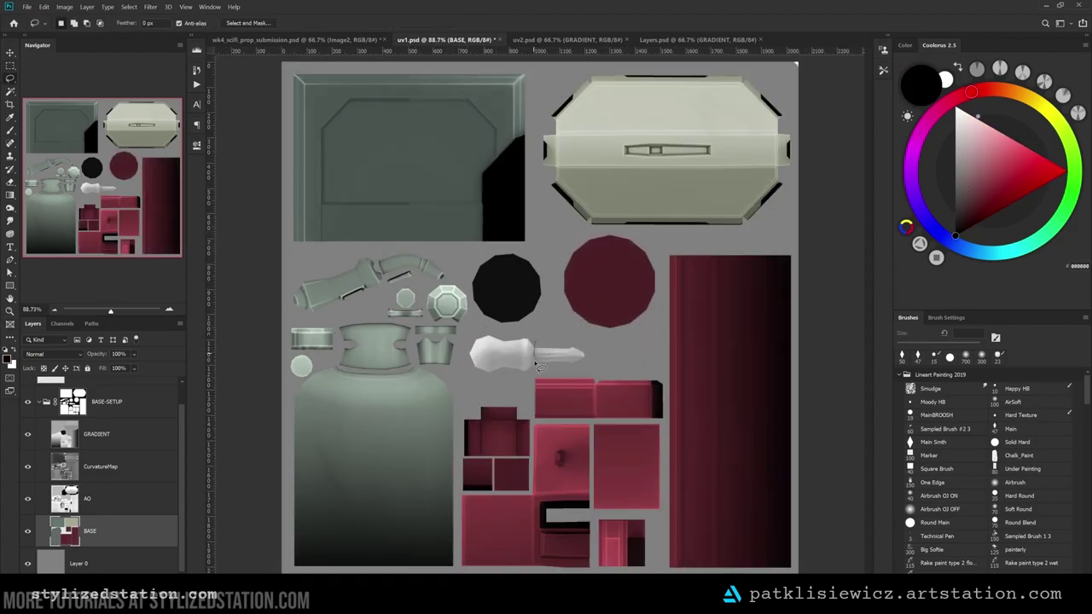
Fill the screwdriver handle island with yellow and the large round island with near-black
{"action": "key", "text": "ctrl+z"}
{"action": "key", "text": "ctrl+z"}
{"action": "left_click", "coordinate": [990, 181]}
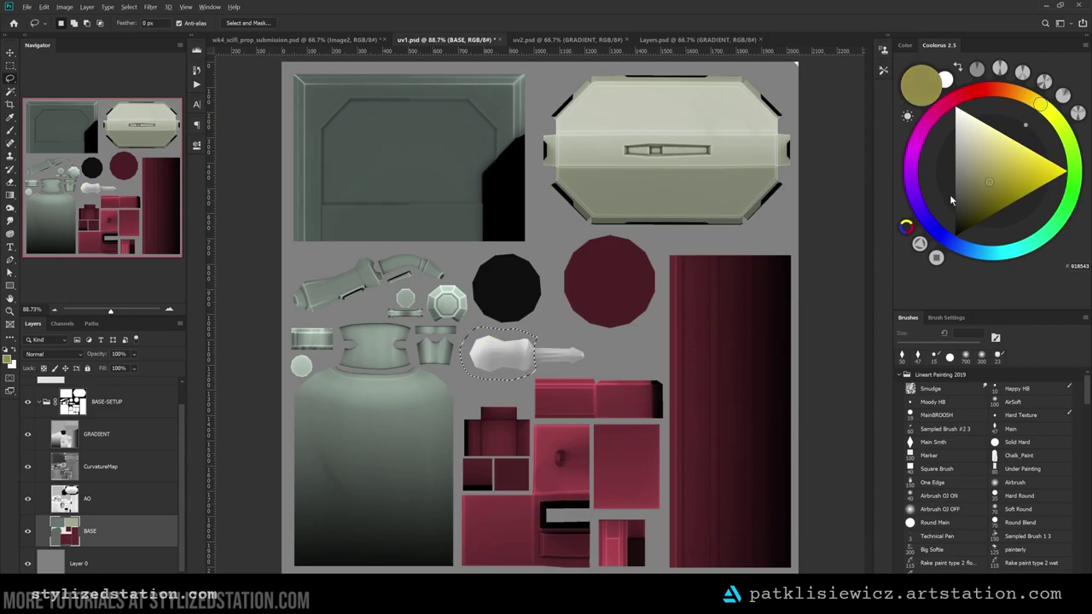
{"action": "key", "text": "d"}
{"action": "key", "text": "alt+BackSpace"}
{"action": "key", "text": "ctrl+d"}
{"action": "scroll", "coordinate": [539, 319], "scroll_direction": "down", "scroll_amount": 5, "text": "alt"}
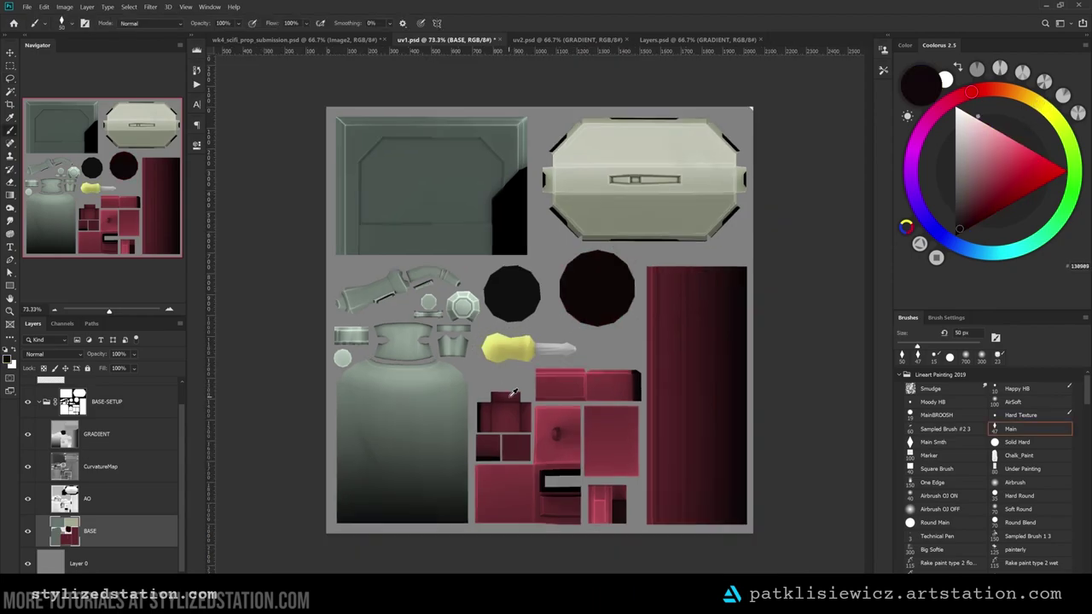
Clip a colorized Hue/Saturation adjustment to the AO layer with hue 269 and saturation 17
{"action": "left_click", "coordinate": [102, 500]}
{"action": "left_click", "coordinate": [273, 270]}
{"action": "left_click", "coordinate": [70, 513], "text": "alt"}
{"action": "left_click_drag", "start_coordinate": [213, 213], "coordinate": [322, 217]}
{"action": "right_click", "coordinate": [140, 502]}
{"action": "left_click", "coordinate": [303, 278]}
{"action": "left_click_drag", "start_coordinate": [227, 239], "coordinate": [240, 238]}
{"action": "left_click_drag", "start_coordinate": [324, 215], "coordinate": [333, 217]}
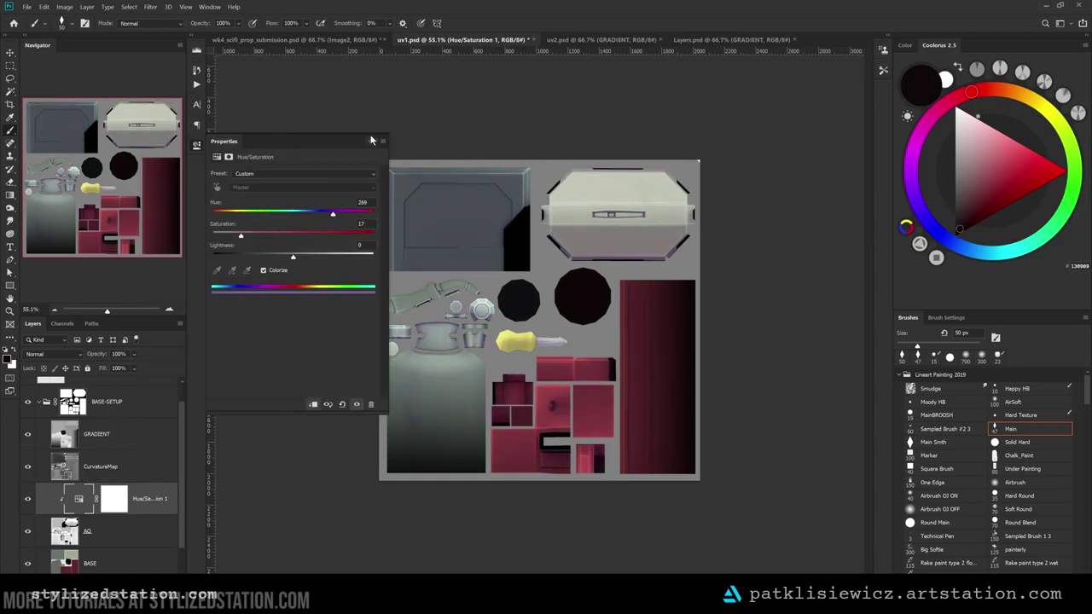
{"action": "left_click", "coordinate": [371, 140]}
Clip a colorized Hue/Saturation adjustment to the CurvatureMap layer and tune its hue
{"action": "left_click", "coordinate": [101, 467]}
{"action": "scroll", "coordinate": [539, 319], "scroll_direction": "up", "scroll_amount": 3, "text": "alt"}
{"action": "key", "text": "r"}
{"action": "key", "text": "c"}
{"action": "left_click", "coordinate": [130, 581]}
{"action": "left_click", "coordinate": [153, 491]}
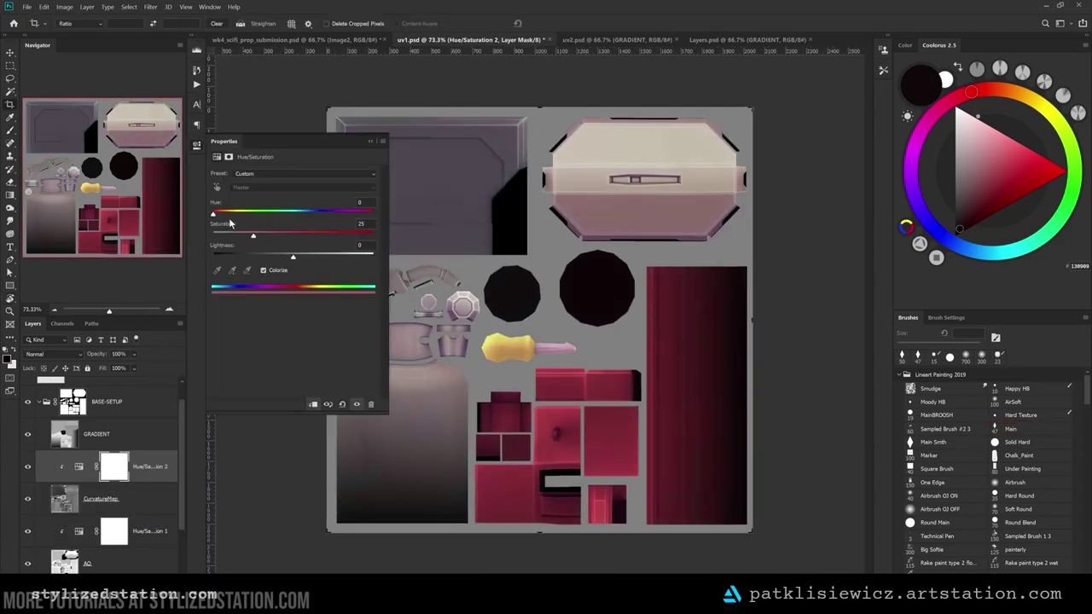
{"action": "left_click", "coordinate": [96, 401]}
{"action": "scroll", "coordinate": [114, 456], "scroll_direction": "up", "scroll_amount": 1}
Merge the CurvatureMap and AO layers with their clipped Hue/Saturation adjustments
{"action": "left_click", "coordinate": [151, 469]}
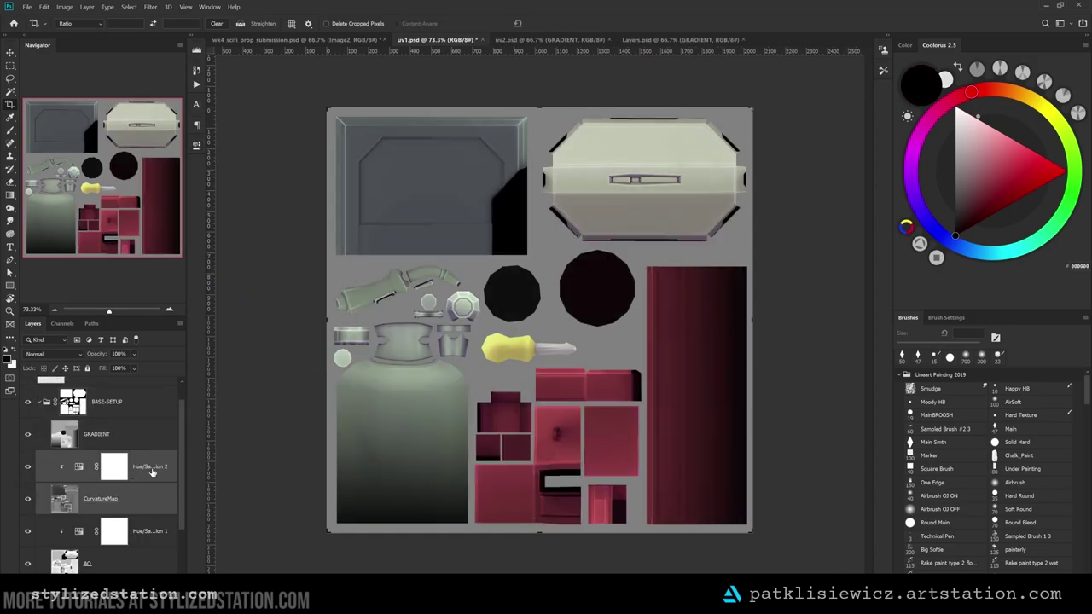
{"action": "key", "text": "ctrl+e"}
{"action": "right_click", "coordinate": [135, 503]}
{"action": "left_click", "coordinate": [183, 378]}
Clip a Gradient Map adjustment to the GRADIENT layer using the navy-to-peach preset
{"action": "left_click", "coordinate": [132, 431]}
{"action": "left_click", "coordinate": [129, 581]}
{"action": "left_click", "coordinate": [157, 565]}
{"action": "left_click", "coordinate": [290, 177]}
{"action": "left_click", "coordinate": [899, 222]}
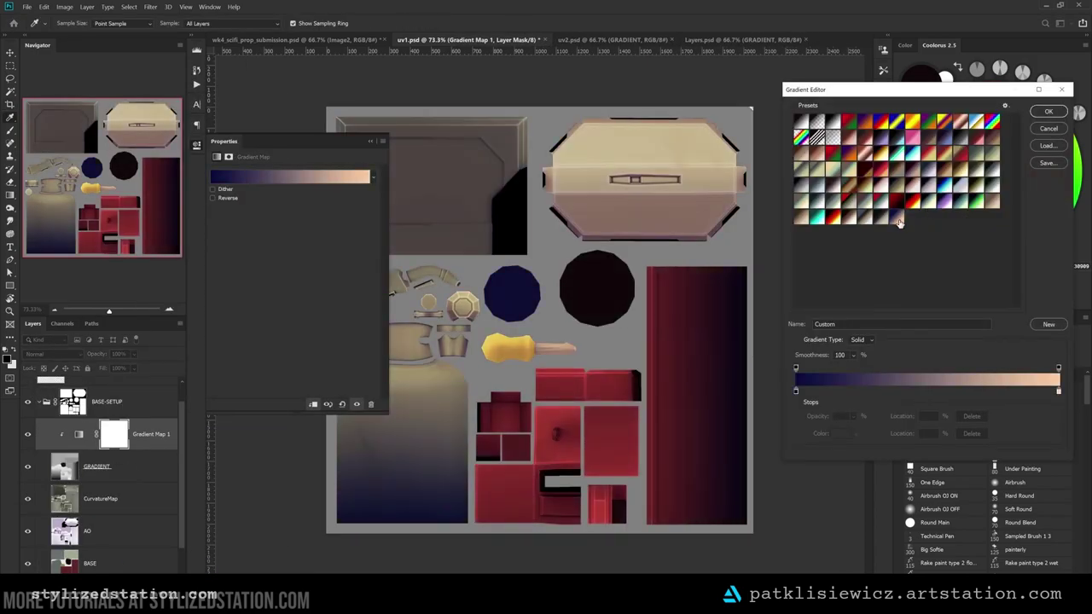
Recolor the light end of the gradient map to a pale cream and accept the gradient
{"action": "double_click", "coordinate": [1060, 390]}
{"action": "left_click", "coordinate": [263, 416]}
{"action": "left_click", "coordinate": [472, 417]}
{"action": "left_click", "coordinate": [1049, 112]}
{"action": "left_click", "coordinate": [371, 140]}
{"action": "scroll", "coordinate": [670, 400], "scroll_direction": "down", "scroll_amount": 2, "text": "alt"}
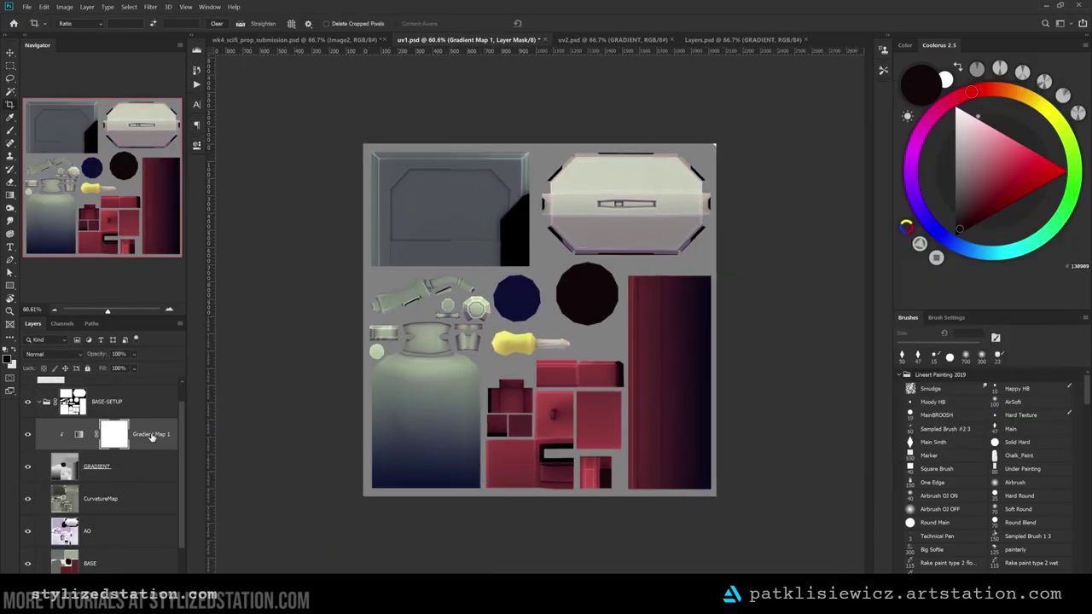
Show the AO, curvature and gradient layers with their adjustments again, and set the GRADIENT layer's opacity to 64%
{"action": "left_click", "coordinate": [163, 437]}
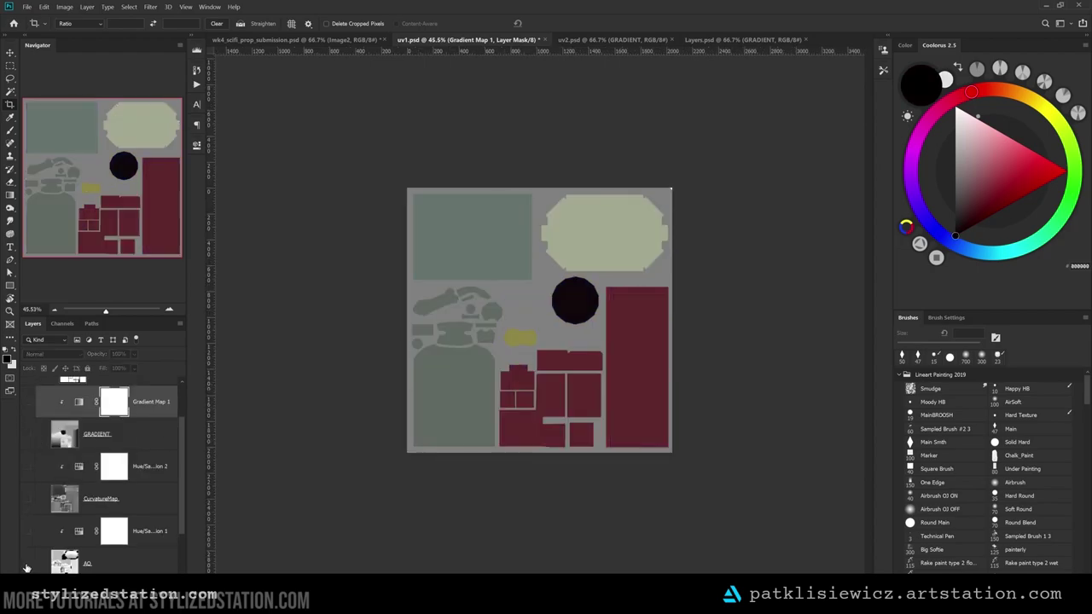
{"action": "left_click_drag", "start_coordinate": [27, 566], "coordinate": [29, 401]}
{"action": "left_click", "coordinate": [140, 430]}
{"action": "left_click", "coordinate": [133, 354]}
{"action": "left_click_drag", "start_coordinate": [146, 368], "coordinate": [140, 368]}
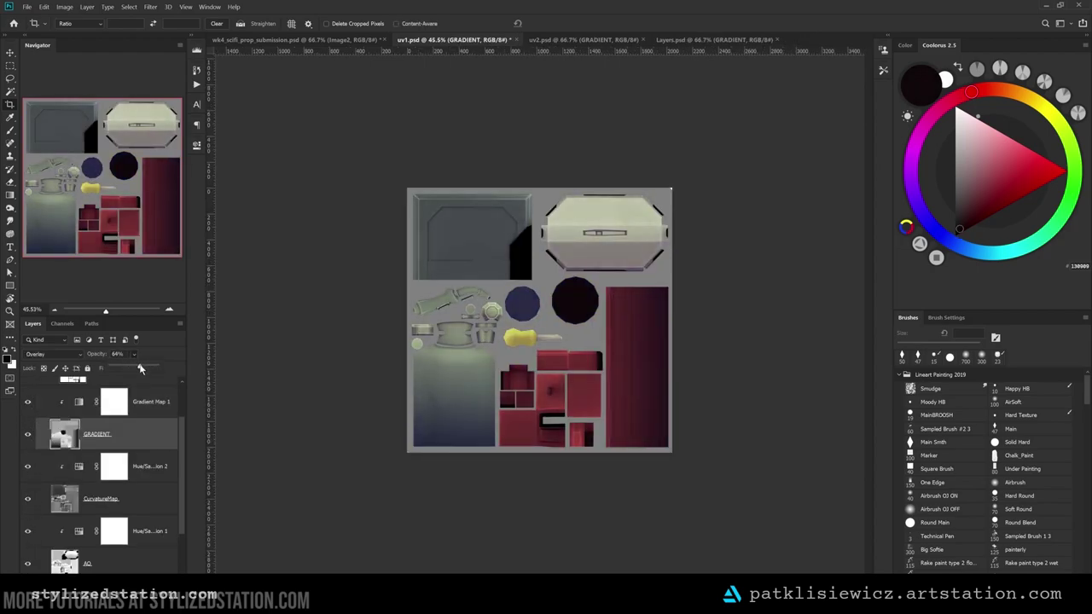
Rename the three adjustment layers as AO-COLOR, CURV-COLOR and GRADIENT-COLOR
{"action": "left_click", "coordinate": [114, 531]}
{"action": "double_click", "coordinate": [150, 467]}
{"action": "type", "text": "CURV-COLOR"}
{"action": "double_click", "coordinate": [152, 402]}
{"action": "type", "text": "GRADIENT-COLOR"}
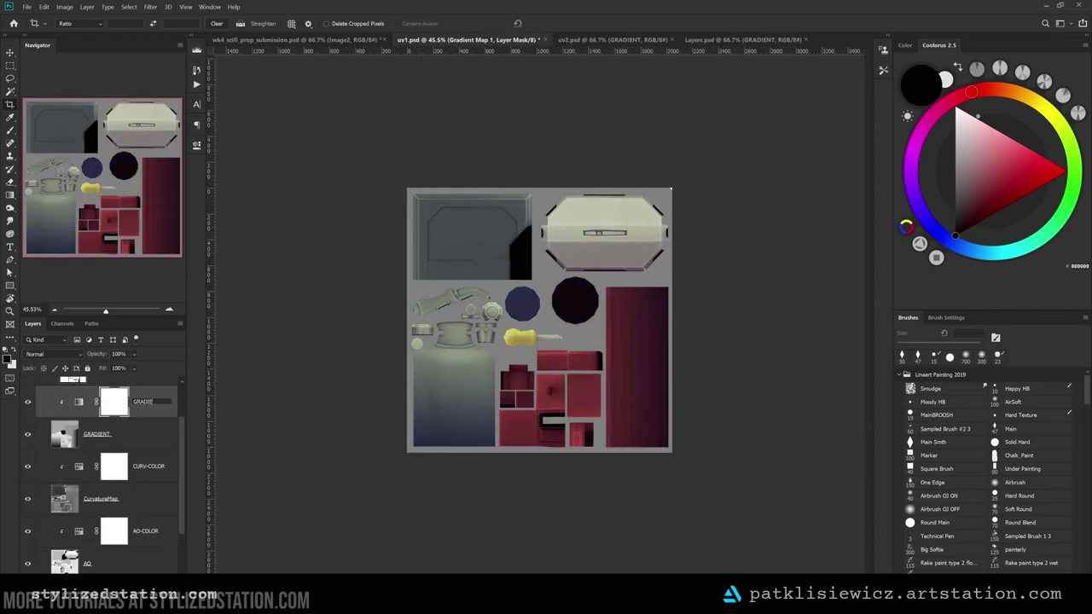
Copy the AO-COLOR, CURV-COLOR and GRADIENT-COLOR adjustment layers into uv2.psd
{"action": "left_click", "coordinate": [156, 533]}
{"action": "left_click", "coordinate": [157, 473], "text": "ctrl"}
{"action": "left_click", "coordinate": [156, 408], "text": "ctrl"}
{"action": "left_click_drag", "start_coordinate": [155, 408], "coordinate": [554, 234]}
Place the copied color adjustments above the AO, CurvatureMap and GRADIENT layers and clip each to its map
{"action": "left_click", "coordinate": [132, 460]}
{"action": "left_click_drag", "start_coordinate": [132, 460], "coordinate": [140, 538]}
{"action": "left_click_drag", "start_coordinate": [134, 427], "coordinate": [122, 471]}
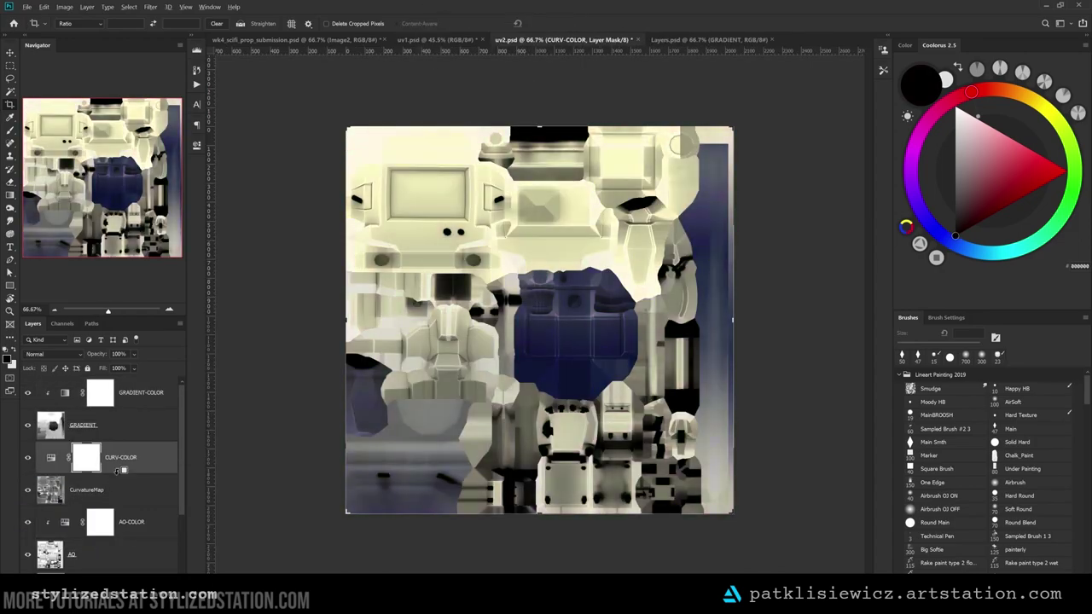
{"action": "left_click", "coordinate": [136, 394]}
Move uv2.psd's Wireframe layer above all other layers and select the empty background around the UV islands
{"action": "scroll", "coordinate": [539, 320], "scroll_direction": "down", "scroll_amount": 2, "text": "alt"}
{"action": "scroll", "coordinate": [109, 499], "scroll_direction": "down", "scroll_amount": 3}
{"action": "left_click", "coordinate": [108, 534]}
{"action": "left_click_drag", "start_coordinate": [108, 557], "coordinate": [124, 385]}
{"action": "key", "text": "w"}
{"action": "left_click", "coordinate": [533, 367]}
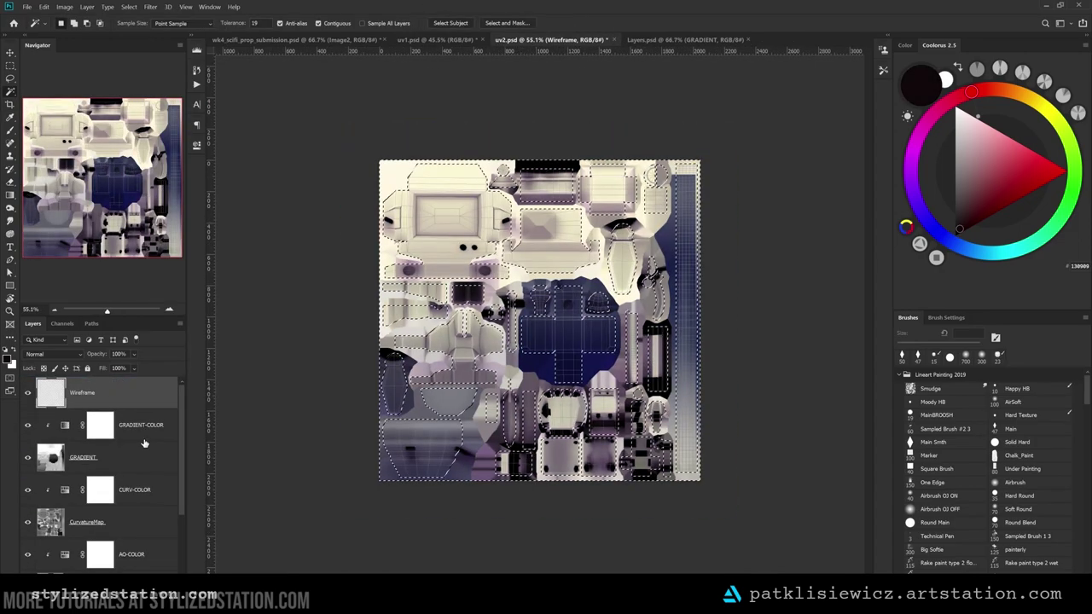
Group uv2.psd's map and color layers, mask the group to the UV islands, and name the bottom grouped layer BASE
{"action": "left_click", "coordinate": [145, 437]}
{"action": "left_click", "coordinate": [112, 530], "text": "shift"}
{"action": "key", "text": "ctrl+g"}
{"action": "double_click", "coordinate": [64, 416]}
{"action": "type", "text": "BASE"}
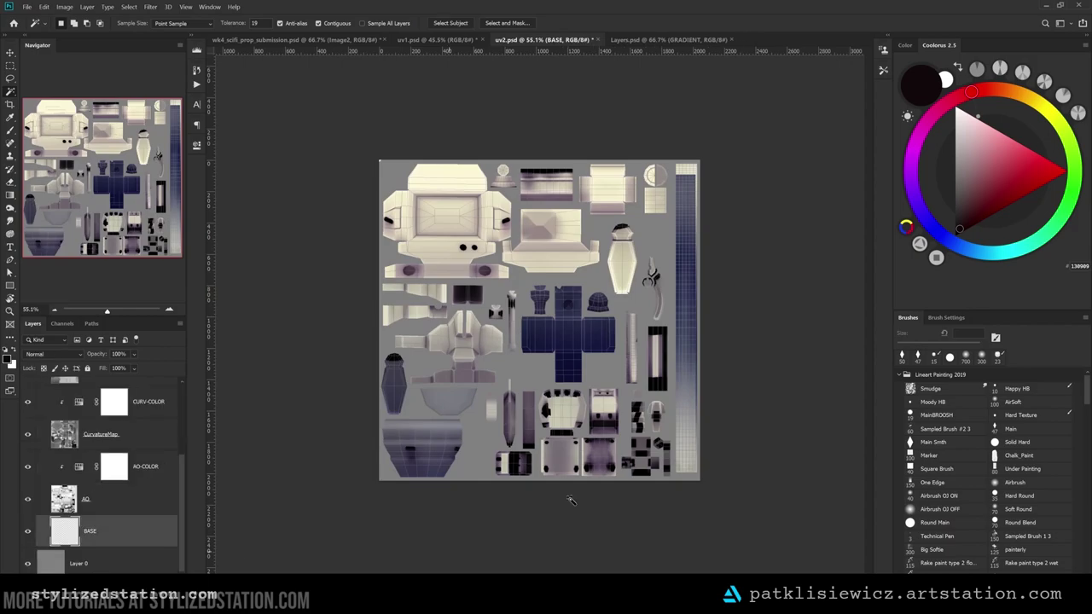
Lasso the vice islands in uv2.psd and fill them with muted red on the BASE layer
{"action": "key", "text": "ctrl+plus"}
{"action": "key", "text": "l"}
{"action": "left_click_drag", "start_coordinate": [438, 310], "coordinate": [384, 395]}
{"action": "left_click", "coordinate": [983, 195]}
{"action": "key", "text": "alt+BackSpace"}
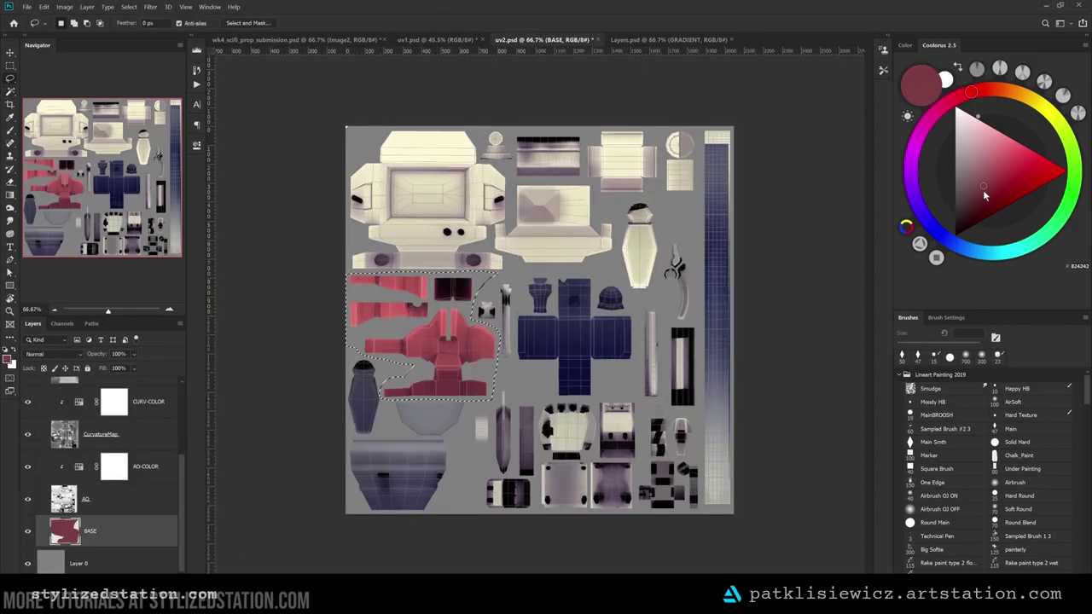
Fill the battery body islands with ochre, the seat cushion with brown, and the battery caps and stool parts with dark grey
{"action": "left_click", "coordinate": [1036, 101]}
{"action": "left_click", "coordinate": [1022, 122]}
{"action": "key", "text": "alt+BackSpace"}
{"action": "left_click", "coordinate": [960, 194]}
{"action": "mouse_move", "coordinate": [355, 355]}
{"action": "left_mouse_down"}
{"action": "mouse_move", "coordinate": [375, 363]}
{"action": "mouse_move", "coordinate": [357, 355]}
{"action": "left_mouse_up"}
{"action": "key", "text": "alt+BackSpace"}
Clear the baked shading from the long hose strip and darken it, and fill the pliers handles with blue
{"action": "left_click", "coordinate": [87, 500]}
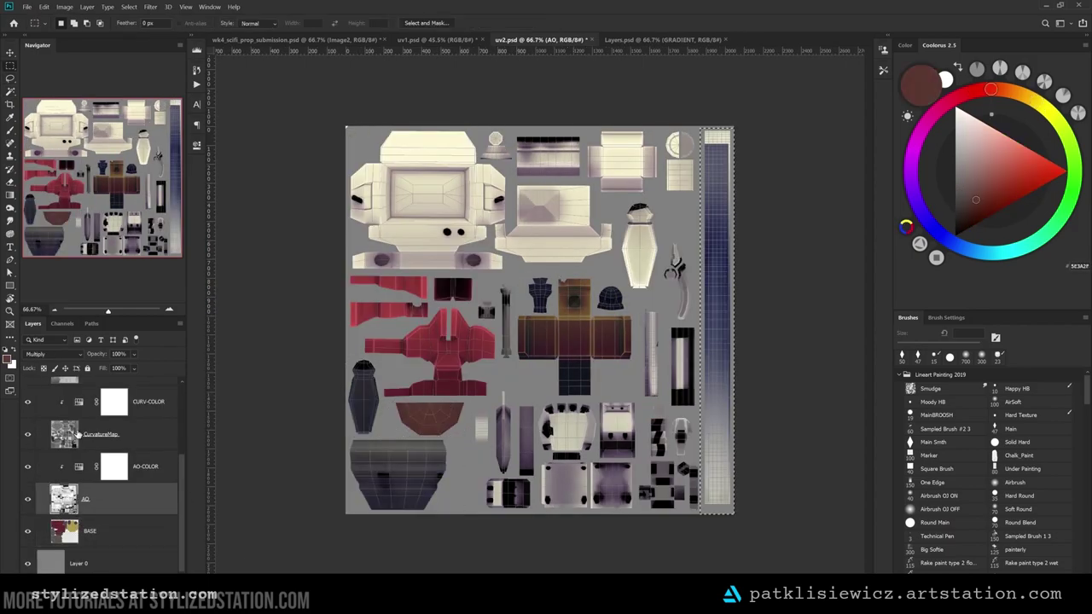
{"action": "left_click", "coordinate": [90, 531]}
{"action": "key", "text": "Delete"}
{"action": "key", "text": "l"}
{"action": "left_click_drag", "start_coordinate": [689, 248], "coordinate": [682, 252]}
{"action": "left_click", "coordinate": [976, 252]}
Lasso the monitor islands and fill them with muted olive green on the BASE layer
{"action": "left_click_drag", "start_coordinate": [451, 278], "coordinate": [348, 272]}
{"action": "left_click", "coordinate": [1066, 156]}
{"action": "left_click", "coordinate": [964, 186]}
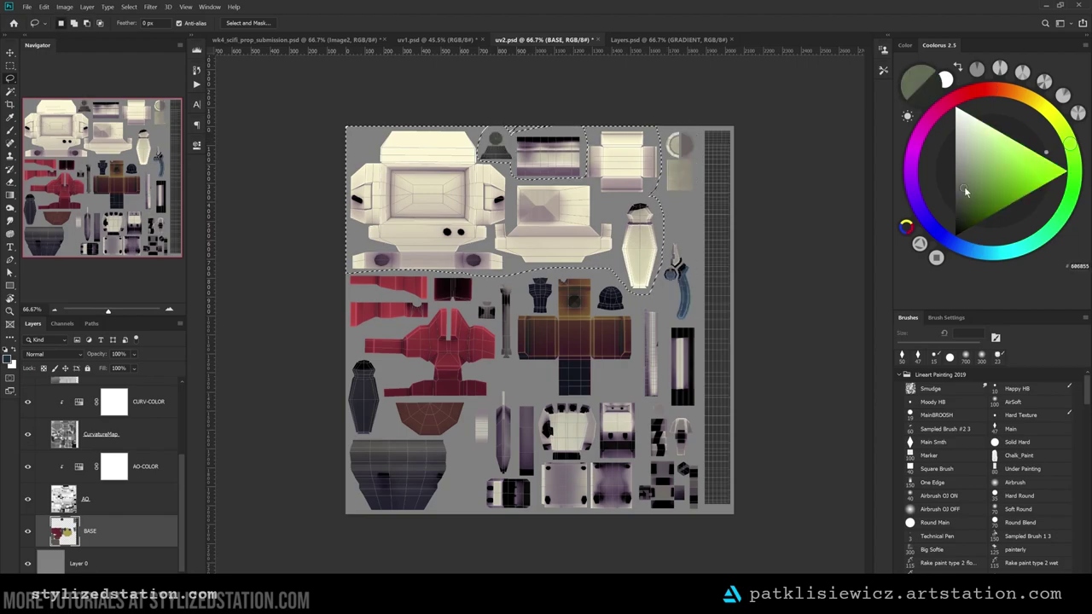
{"action": "key", "text": "alt+BackSpace"}
Select the banded rectangular island beside the monitor islands and fill it with a dark color
{"action": "key", "text": "m"}
{"action": "left_click_drag", "start_coordinate": [515, 132], "coordinate": [584, 179]}
{"action": "left_click", "coordinate": [955, 211]}
{"action": "key", "text": "alt+BackSpace"}
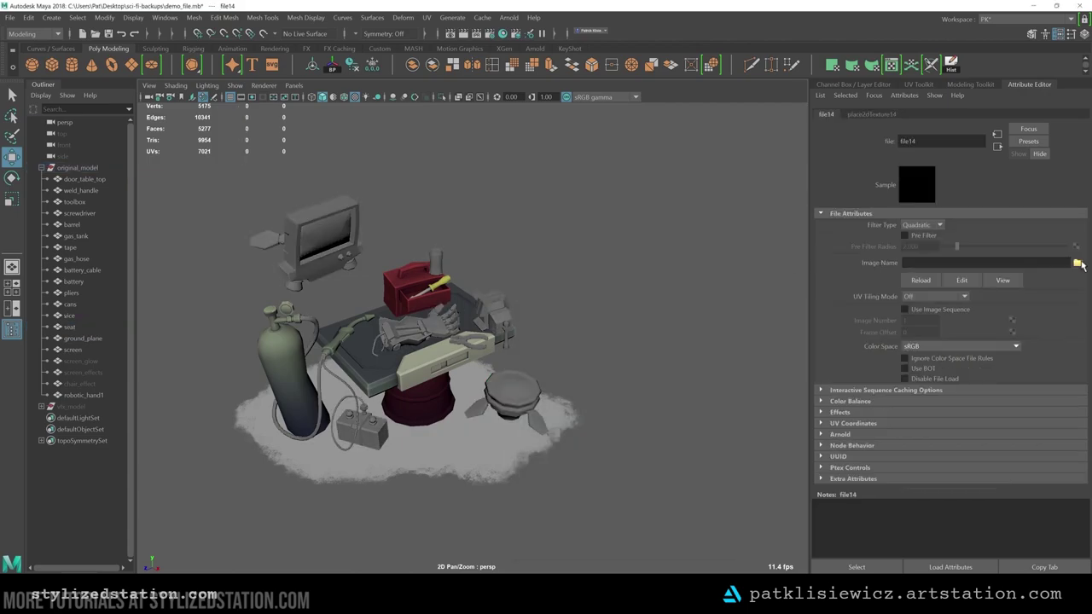
Switch to Maya, load an image into the file14 texture, and display the model with flat lighting
{"action": "left_click", "coordinate": [1078, 263]}
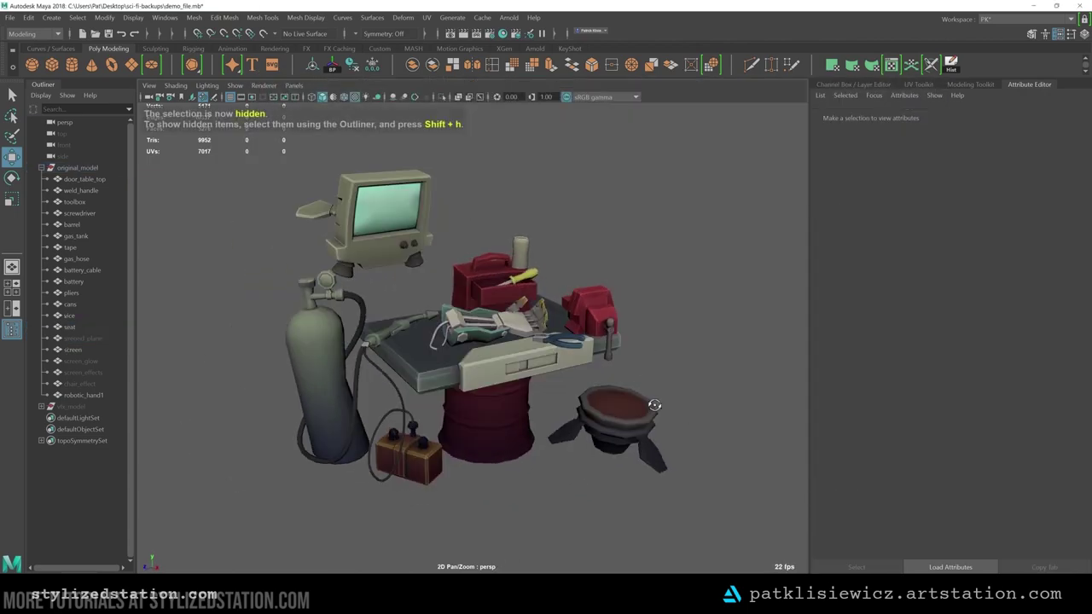
{"action": "left_click", "coordinate": [209, 85]}
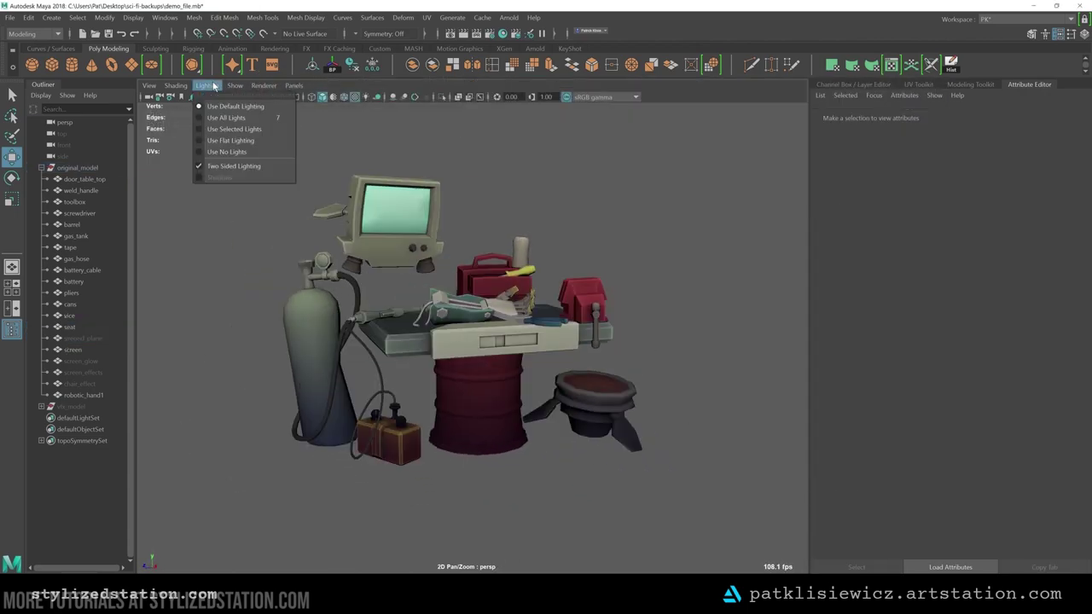
{"action": "left_click", "coordinate": [246, 141]}
{"action": "left_click_drag", "start_coordinate": [511, 375], "coordinate": [588, 382], "text": "alt"}
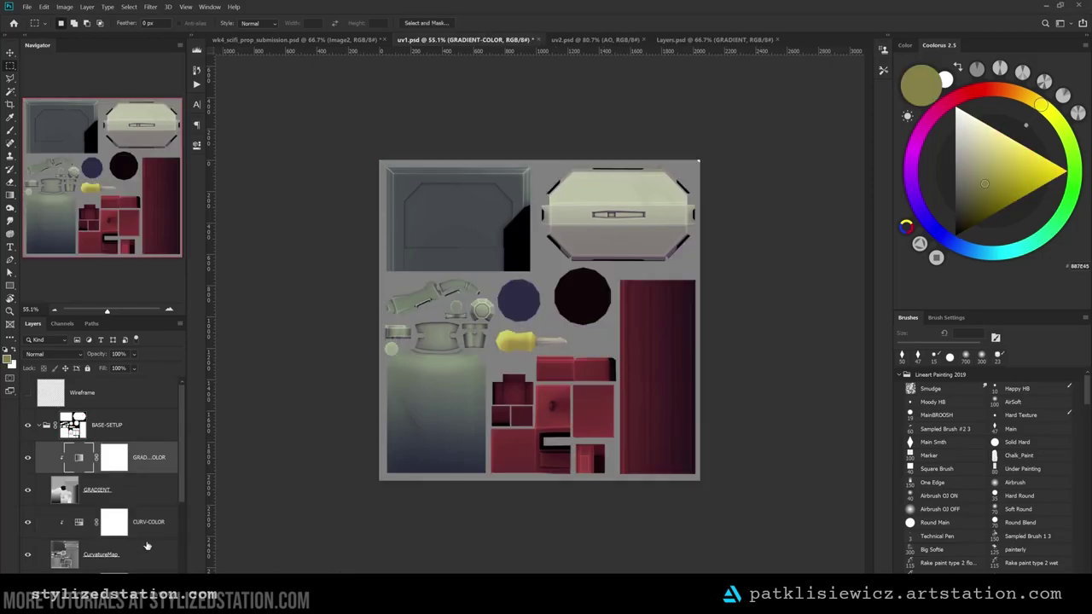
Add a Levels adjustment layer at the top of uv1.psd's BASE-SETUP group, shift its sliders and reduce the layer's opacity
{"action": "left_click", "coordinate": [158, 563]}
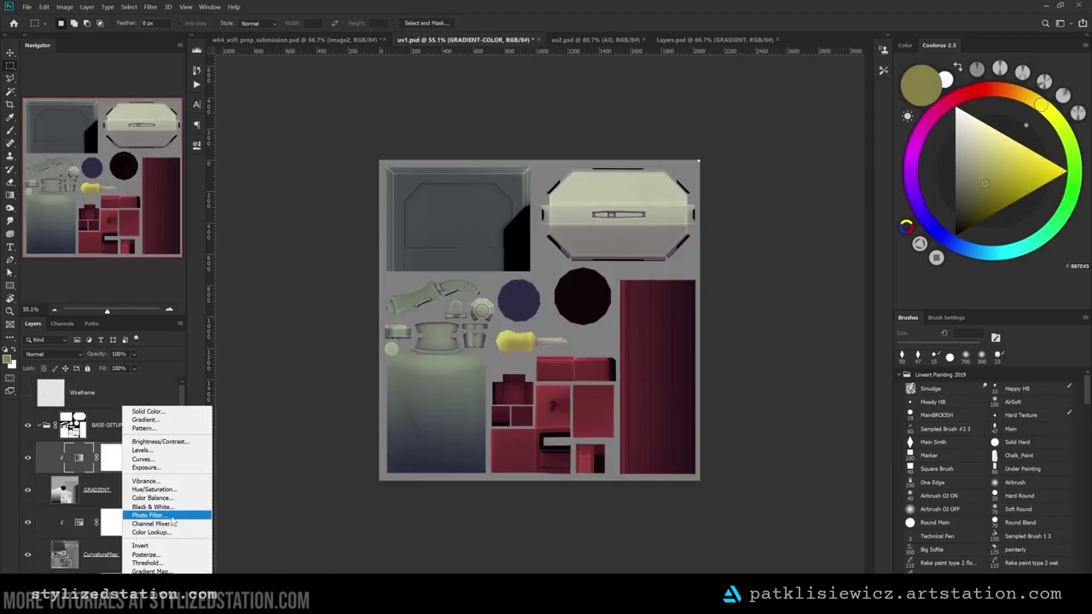
{"action": "left_click", "coordinate": [141, 450]}
{"action": "left_click_drag", "start_coordinate": [364, 272], "coordinate": [325, 280]}
{"action": "left_click", "coordinate": [370, 142]}
{"action": "left_click", "coordinate": [152, 474], "text": "alt"}
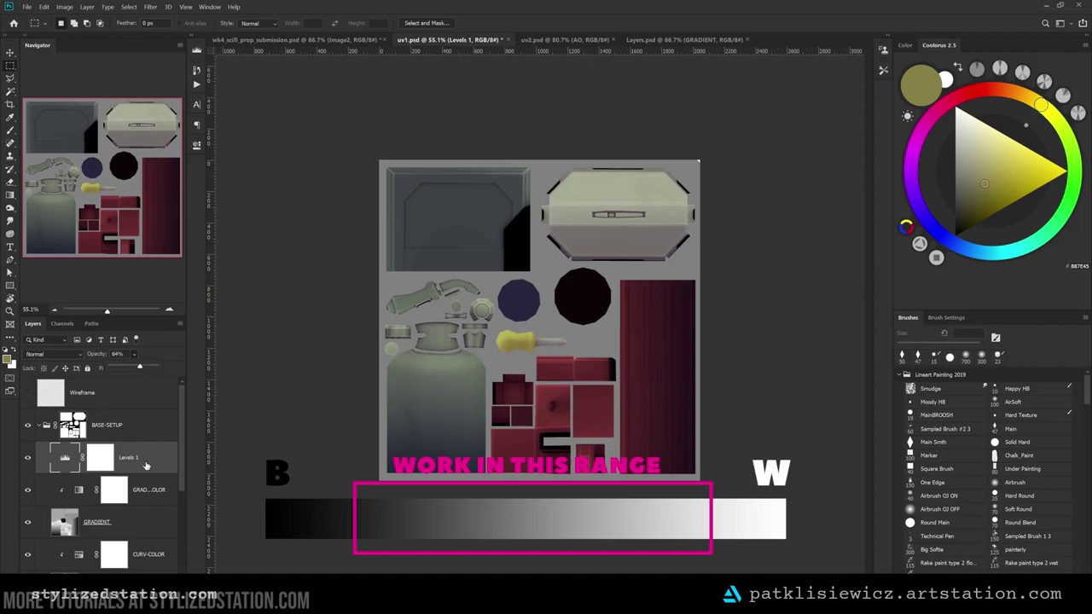
Switch to uv2.psd and adjust its gradient, curvature and AO layers through their layer options
{"action": "key", "text": "ctrl+Tab"}
{"action": "scroll", "coordinate": [134, 474], "scroll_direction": "down", "scroll_amount": 5}
{"action": "left_click", "coordinate": [128, 536]}
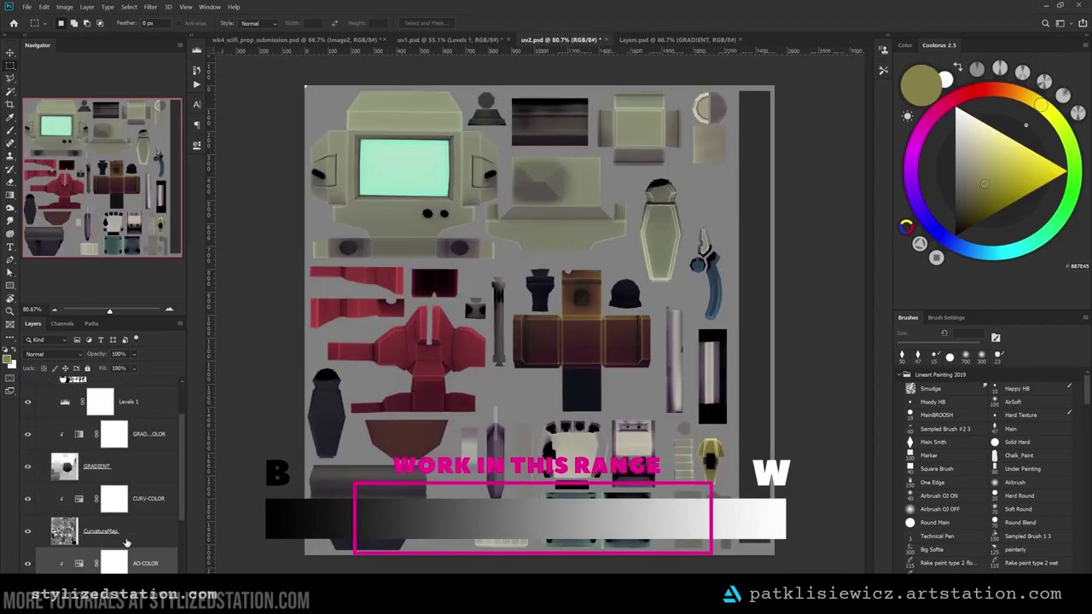
{"action": "right_click", "coordinate": [136, 472]}
{"action": "left_click", "coordinate": [167, 345]}
{"action": "right_click", "coordinate": [134, 432]}
{"action": "left_click", "coordinate": [164, 304]}
{"action": "scroll", "coordinate": [136, 444], "scroll_direction": "up", "scroll_amount": 2}
{"action": "right_click", "coordinate": [134, 471]}
{"action": "left_click", "coordinate": [164, 343]}
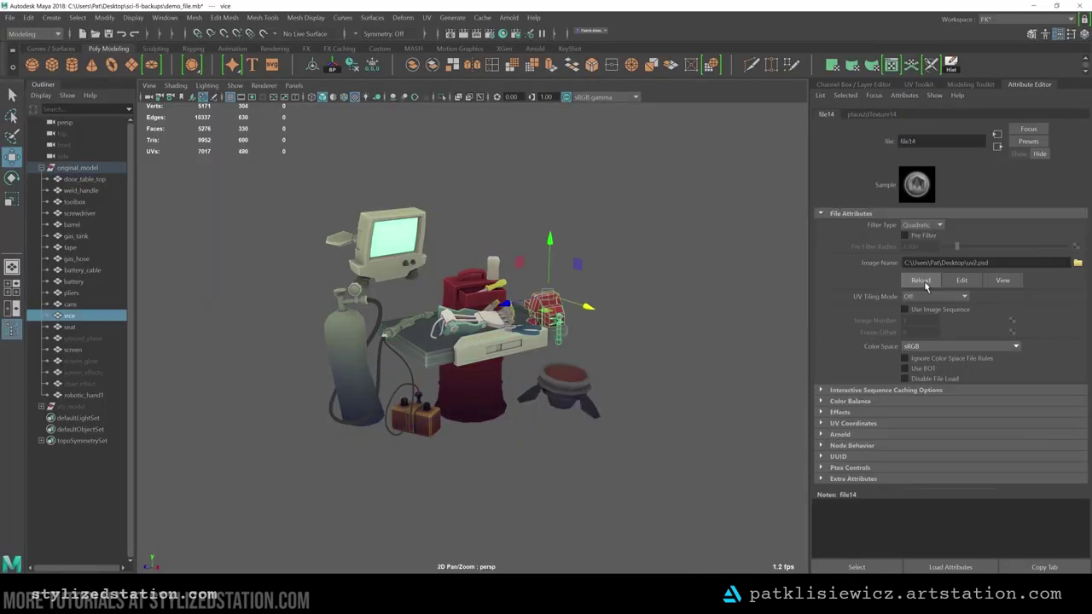
Deselect the vice and inspect the textured repair bench from different angles in Maya
{"action": "left_click", "coordinate": [666, 388]}
{"action": "mouse_move", "coordinate": [665, 388]}
{"action": "left_mouse_down", "text": "alt"}
{"action": "mouse_move", "coordinate": [702, 424]}
{"action": "mouse_move", "coordinate": [572, 383]}
{"action": "mouse_move", "coordinate": [356, 370]}
{"action": "mouse_move", "coordinate": [789, 421]}
{"action": "mouse_move", "coordinate": [664, 383]}
{"action": "left_mouse_up", "text": "alt"}
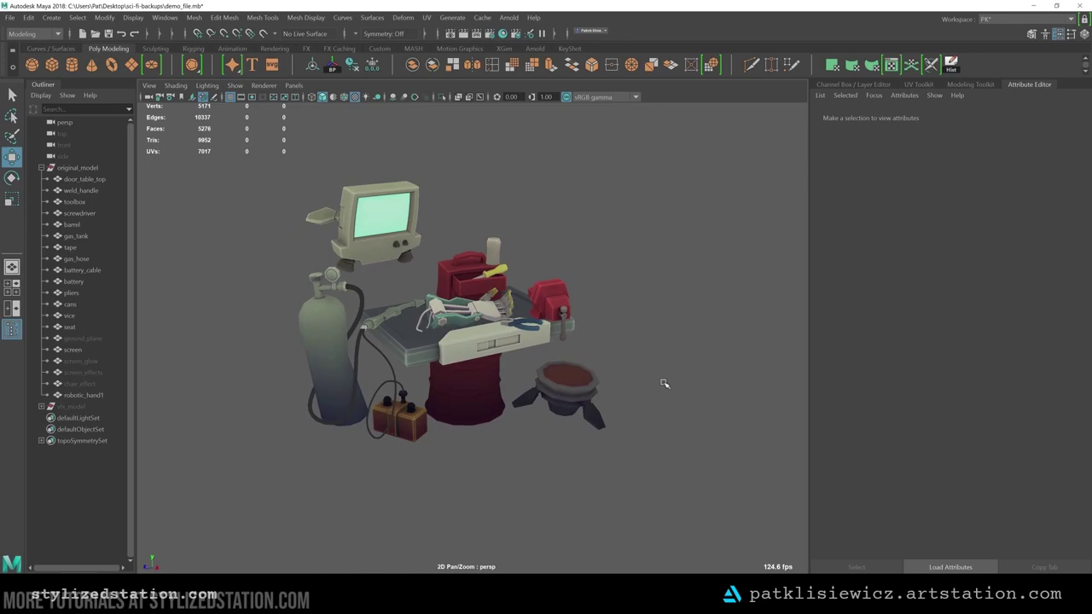
{"action": "left_click_drag", "start_coordinate": [434, 385], "coordinate": [574, 493], "text": "alt"}
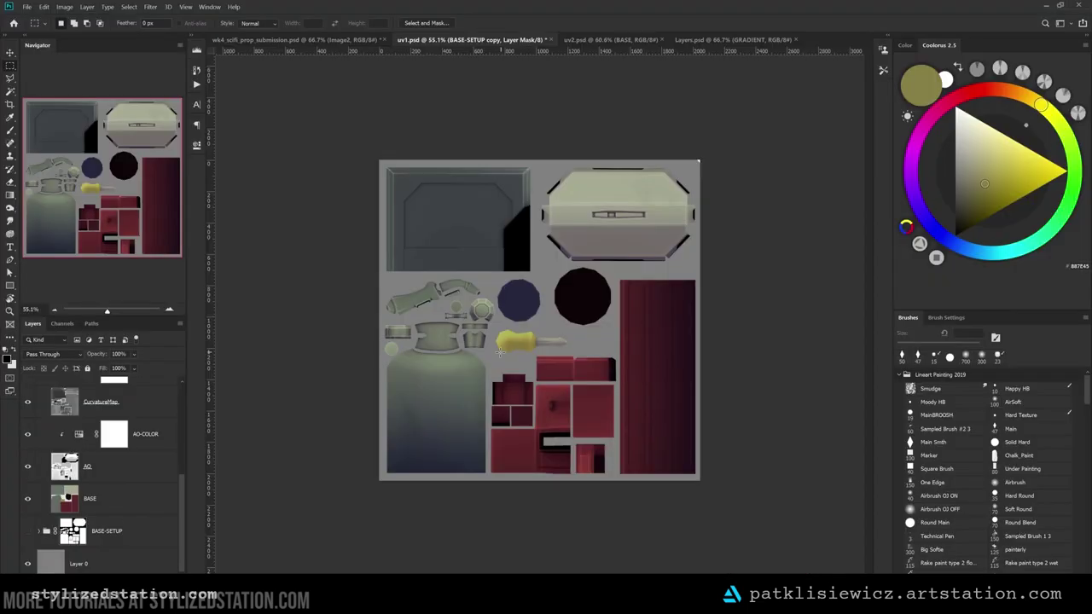
Select the purple round island in uv1.psd and fill it with dark olive on the BASE layer
{"action": "left_click_drag", "start_coordinate": [495, 278], "coordinate": [543, 325]}
{"action": "key", "text": "b"}
{"action": "key", "text": "x"}
{"action": "key", "text": "alt+BackSpace"}
{"action": "key", "text": "ctrl+z"}
{"action": "left_click", "coordinate": [94, 499]}
{"action": "key", "text": "alt+BackSpace"}
{"action": "key", "text": "ctrl+d"}
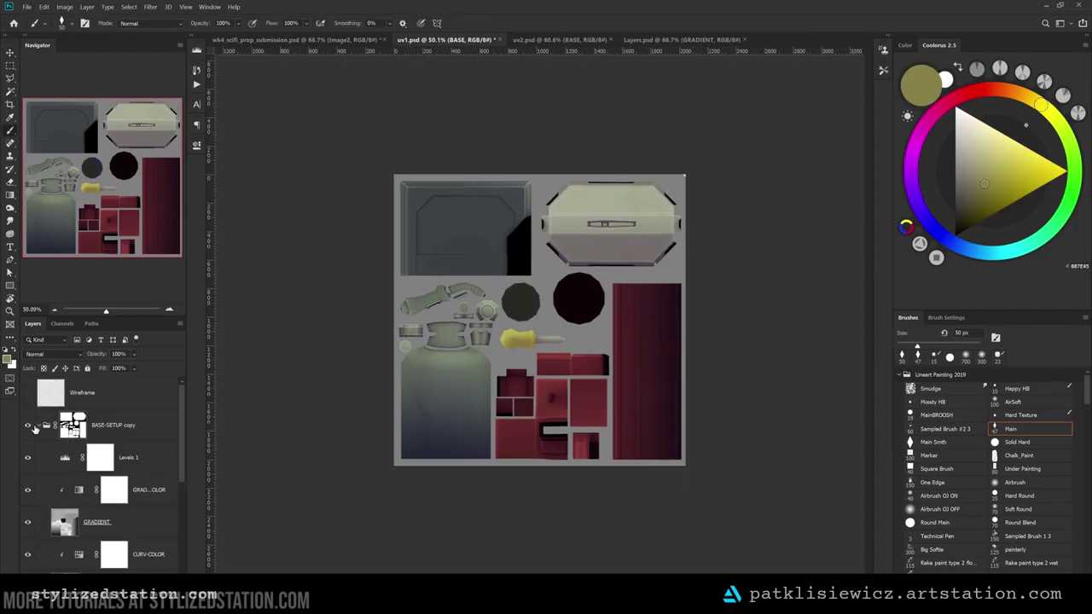
{"action": "right_click", "coordinate": [135, 424]}
{"action": "key", "text": "Escape"}
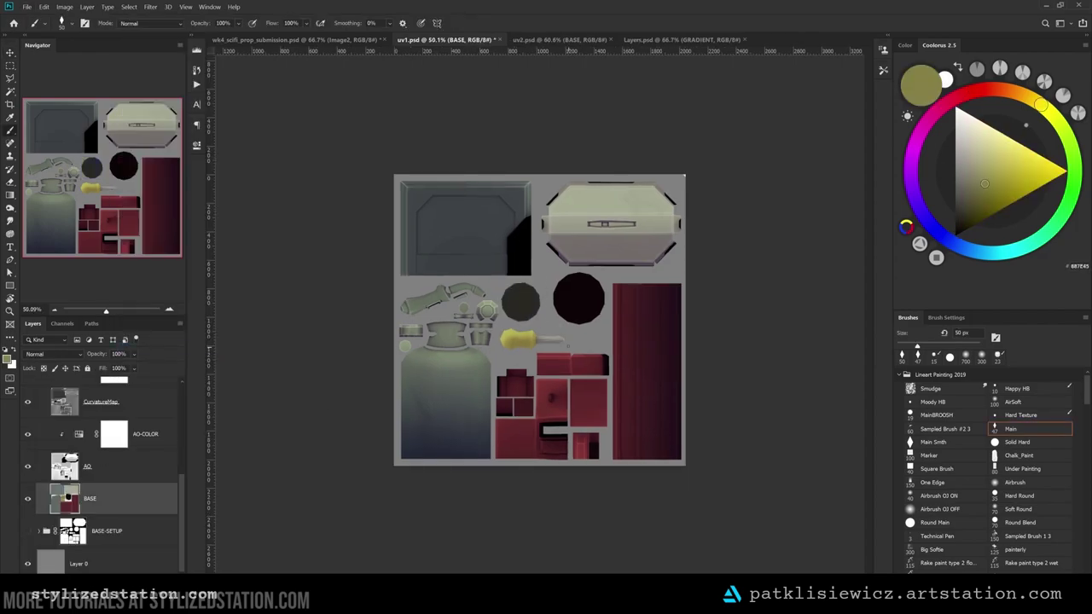
{"action": "scroll", "coordinate": [538, 350], "scroll_direction": "up", "scroll_amount": 3, "text": "alt"}
{"action": "key", "text": "l"}
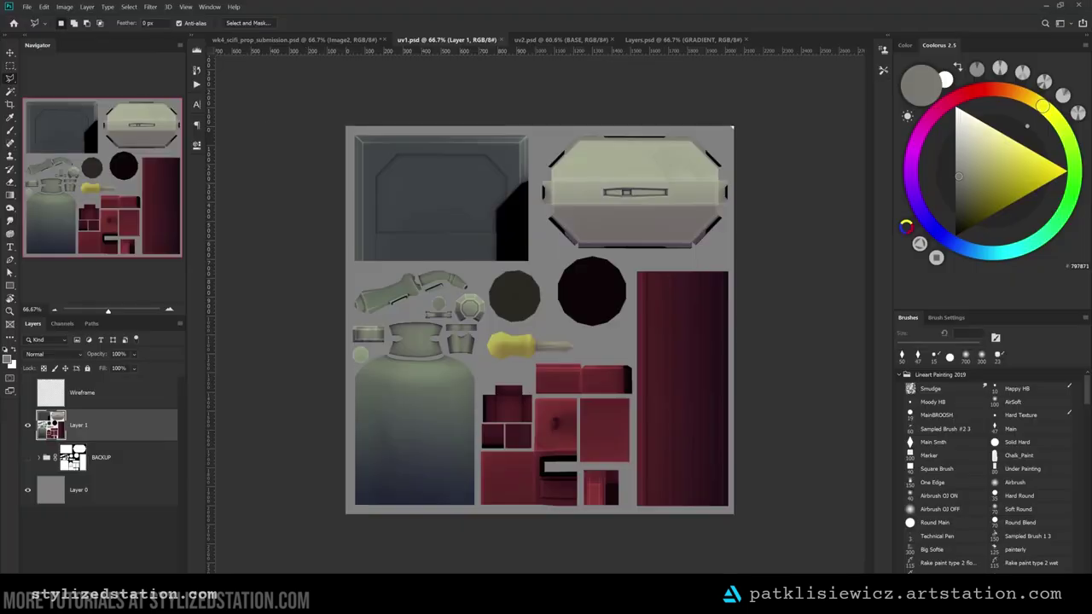
Run the dilation action on Layer 1, compare the padded copy against the wireframe, and merge both layers
{"action": "left_click", "coordinate": [197, 85]}
{"action": "left_click", "coordinate": [269, 165]}
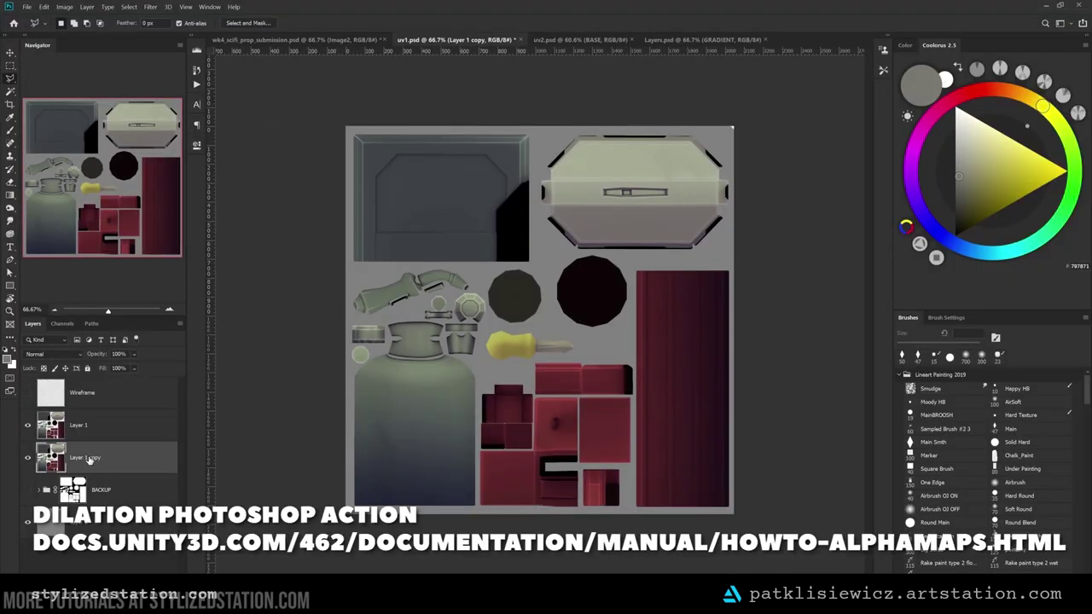
{"action": "left_click", "coordinate": [31, 458]}
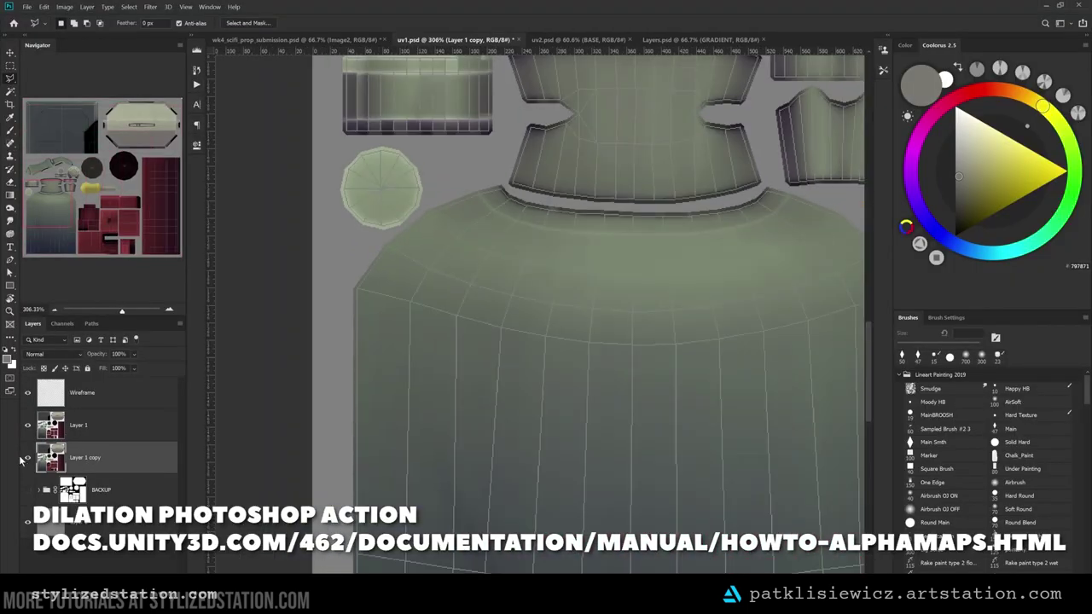
{"action": "left_click", "coordinate": [28, 458]}
{"action": "left_click", "coordinate": [28, 458]}
{"action": "left_click", "coordinate": [117, 433], "text": "shift"}
{"action": "key", "text": "ctrl+e"}
Lock the transparent pixels of Layer 1 and choose the Main brush for painting the small rectangular island
{"action": "key", "text": "r"}
{"action": "left_click_drag", "start_coordinate": [428, 200], "coordinate": [493, 346]}
{"action": "scroll", "coordinate": [458, 390], "scroll_direction": "up", "scroll_amount": 5, "text": "alt"}
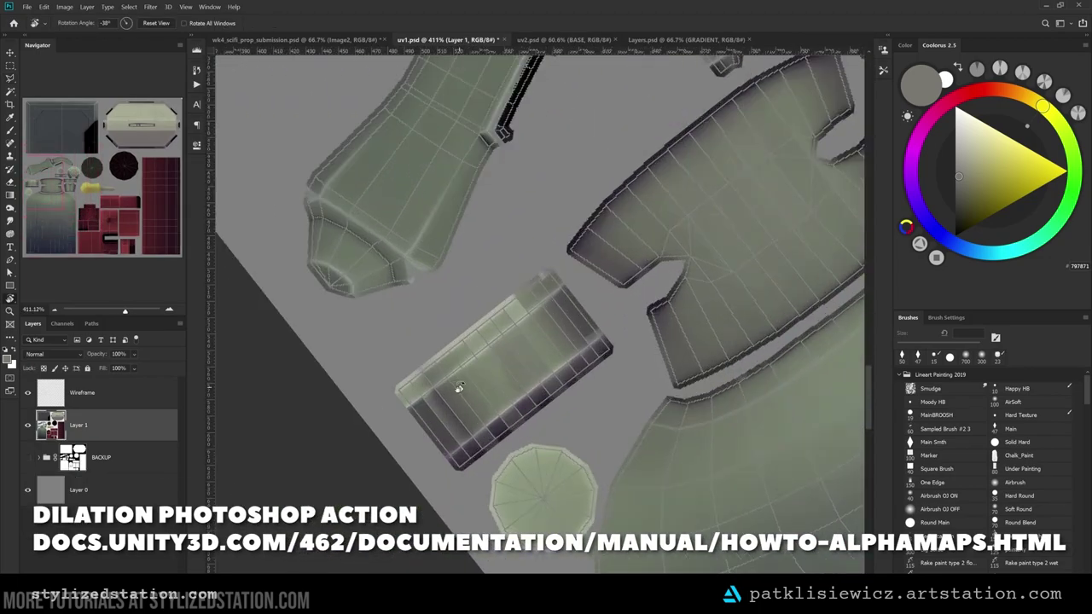
{"action": "left_click", "coordinate": [44, 369]}
{"action": "left_click", "coordinate": [1019, 430]}
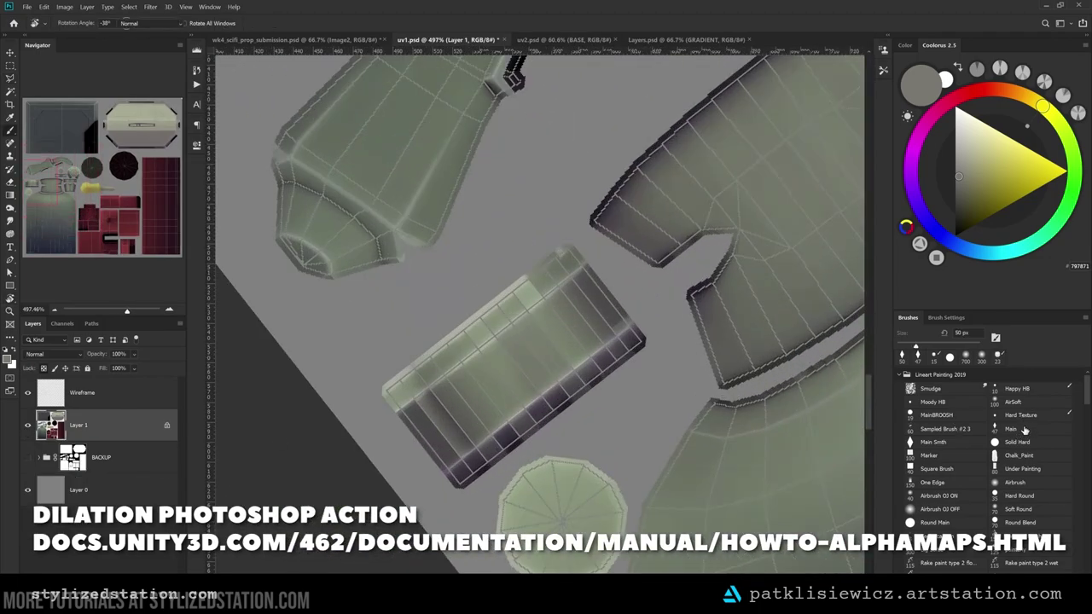
Paint a light green strip along one long edge of the small rectangular island and a dark strip along the opposite edge
{"action": "left_click", "coordinate": [392, 394], "text": "alt"}
{"action": "key", "text": "r"}
{"action": "left_click_drag", "start_coordinate": [592, 358], "coordinate": [588, 297]}
{"action": "key", "text": "b"}
{"action": "left_click", "coordinate": [509, 358], "text": "alt"}
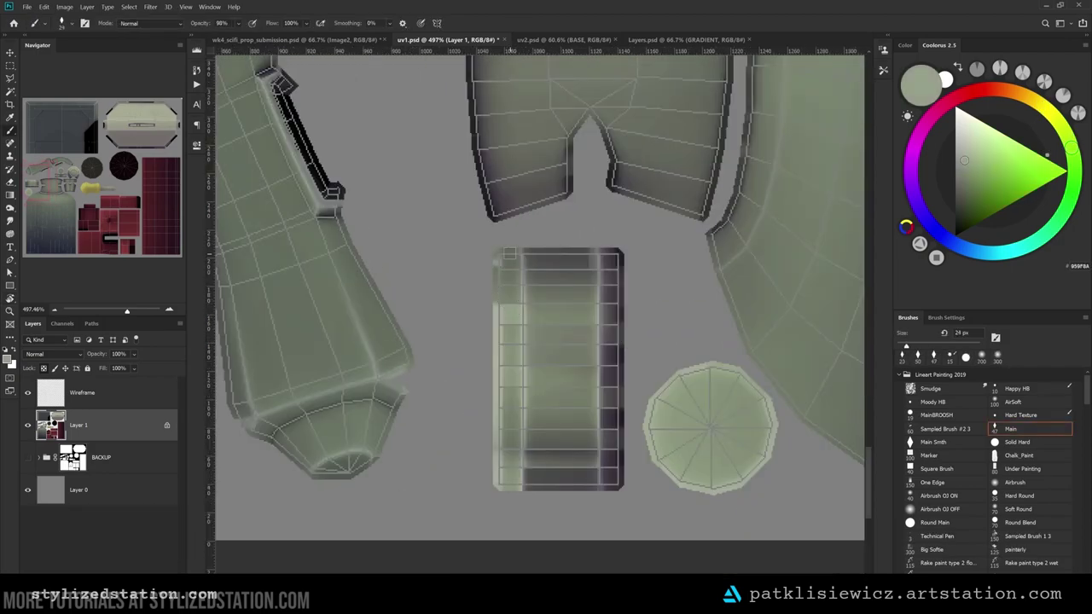
{"action": "left_click_drag", "start_coordinate": [509, 254], "coordinate": [512, 481]}
{"action": "left_click", "coordinate": [615, 473], "text": "alt"}
{"action": "left_click", "coordinate": [616, 261], "text": "alt"}
{"action": "left_click_drag", "start_coordinate": [617, 246], "coordinate": [616, 488]}
Paint over the streaky middle of the rectangular island with a sampled muted grey-green
{"action": "key", "text": "s"}
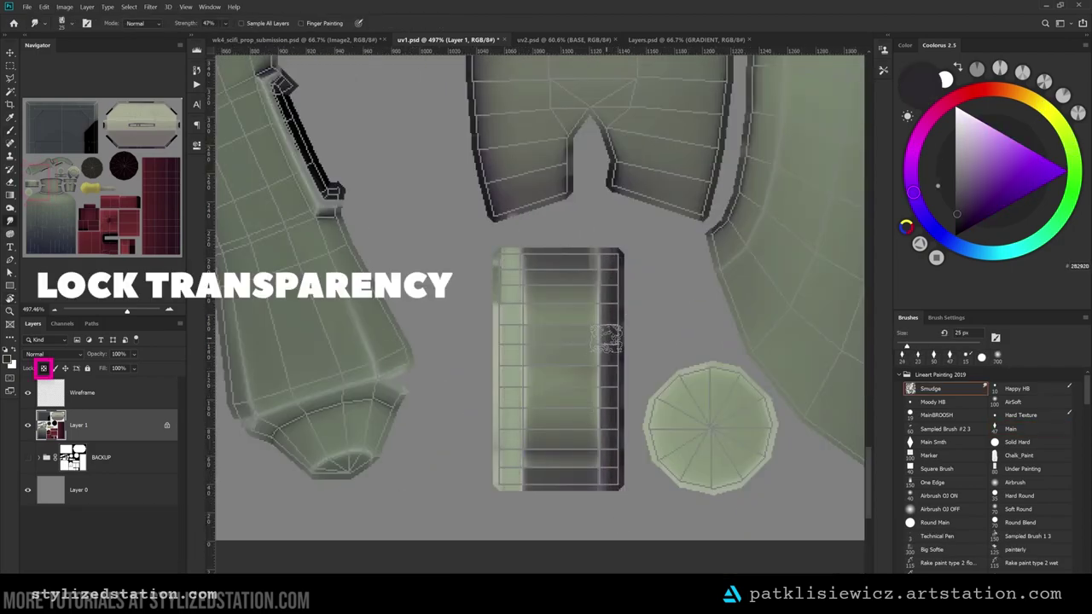
{"action": "key", "text": "b"}
{"action": "left_click", "coordinate": [27, 393]}
{"action": "left_click", "coordinate": [28, 394]}
{"action": "left_click", "coordinate": [542, 285], "text": "alt"}
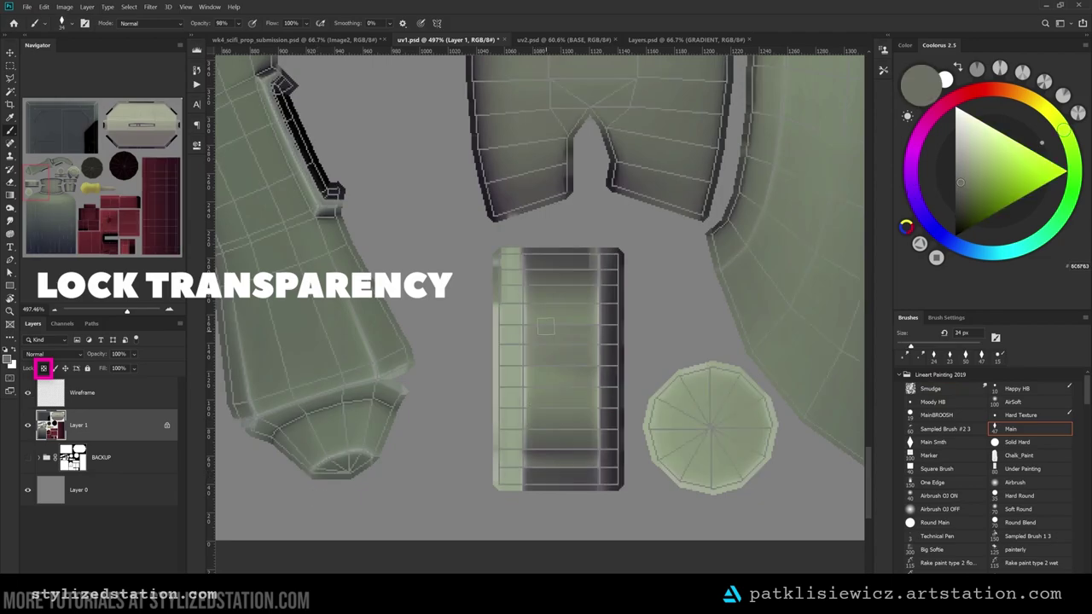
{"action": "mouse_move", "coordinate": [537, 241]}
{"action": "left_mouse_down"}
{"action": "mouse_move", "coordinate": [549, 534]}
{"action": "mouse_move", "coordinate": [576, 227]}
{"action": "mouse_move", "coordinate": [563, 323]}
{"action": "left_mouse_up"}
{"action": "key", "text": "]"}
{"action": "key", "text": "]"}
{"action": "key", "text": "]"}
{"action": "left_click_drag", "start_coordinate": [546, 418], "coordinate": [546, 437]}
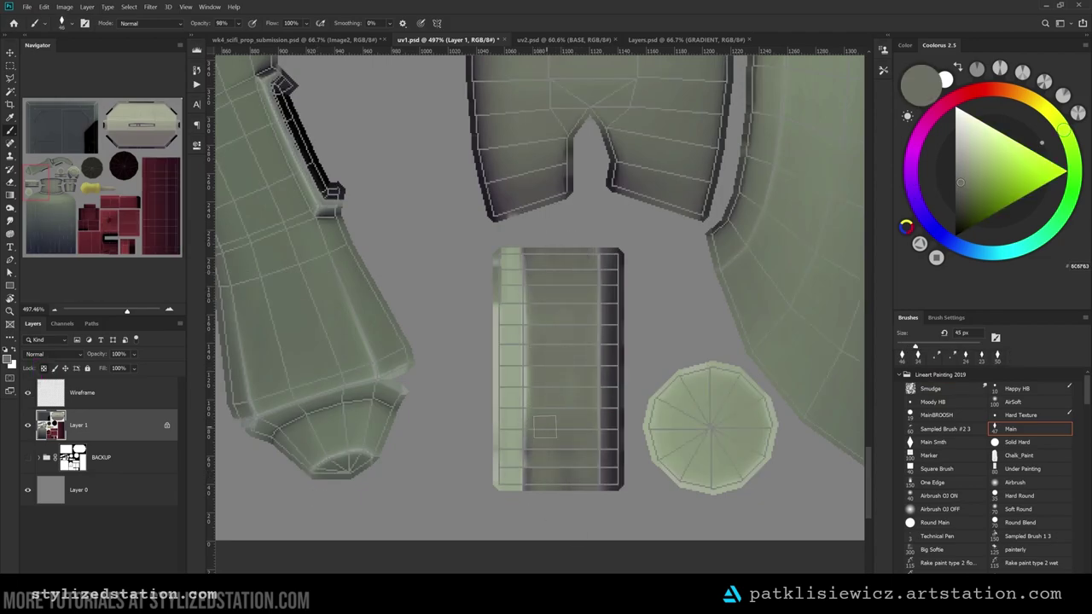
{"action": "left_click_drag", "start_coordinate": [577, 471], "coordinate": [584, 492]}
Lower the Wireframe layer's opacity to 28%
{"action": "key", "text": "r"}
{"action": "left_click_drag", "start_coordinate": [587, 376], "coordinate": [478, 360]}
{"action": "key", "text": "b"}
{"action": "left_click", "coordinate": [486, 300], "text": "alt"}
{"action": "left_click", "coordinate": [60, 404]}
{"action": "left_click_drag", "start_coordinate": [96, 354], "coordinate": [55, 354]}
{"action": "key", "text": "r"}
{"action": "left_click_drag", "start_coordinate": [407, 314], "coordinate": [422, 375]}
On Layer 1, even out the light strip and its border, and clean up the edge of the dark strip
{"action": "key", "text": "["}
{"action": "key", "text": "["}
{"action": "key", "text": "["}
{"action": "key", "text": "["}
{"action": "key", "text": "["}
{"action": "key", "text": "["}
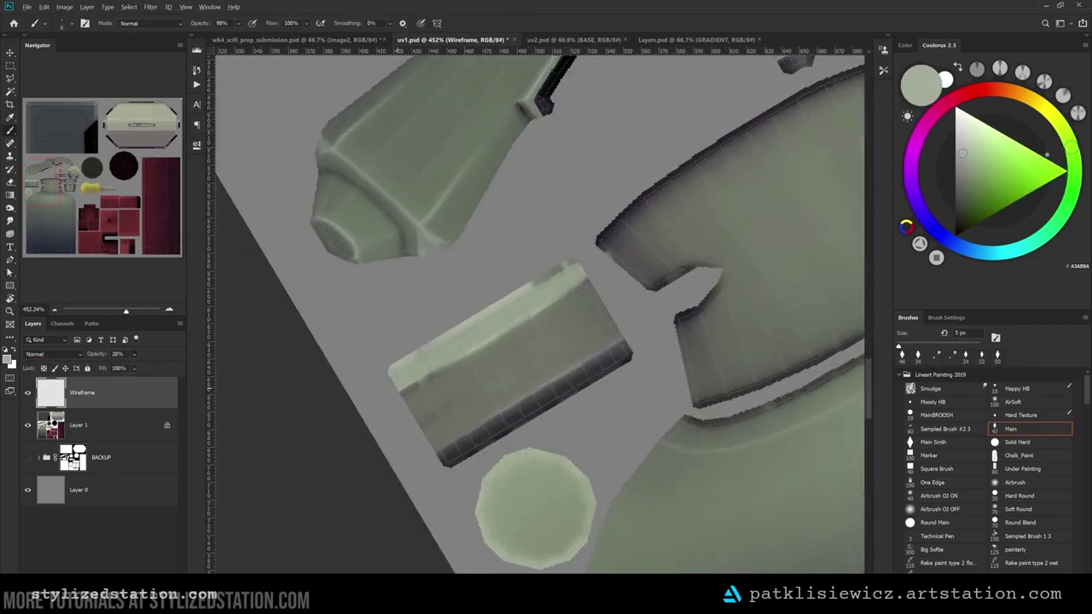
{"action": "key", "text": "Escape"}
{"action": "key", "text": "alt+bracketleft"}
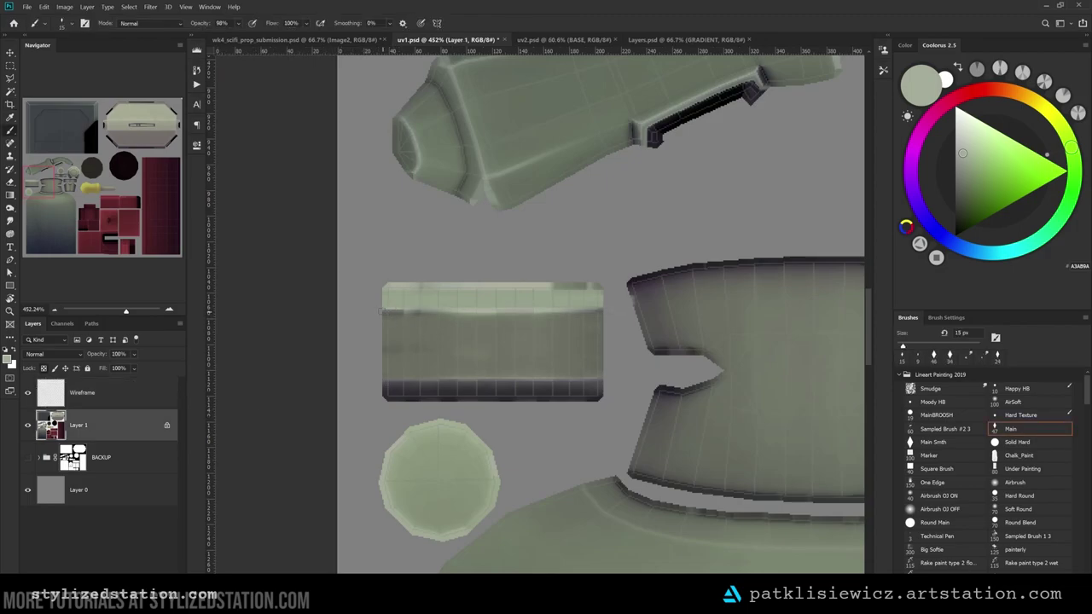
{"action": "left_click_drag", "start_coordinate": [383, 313], "coordinate": [602, 313]}
{"action": "left_click_drag", "start_coordinate": [553, 288], "coordinate": [602, 289]}
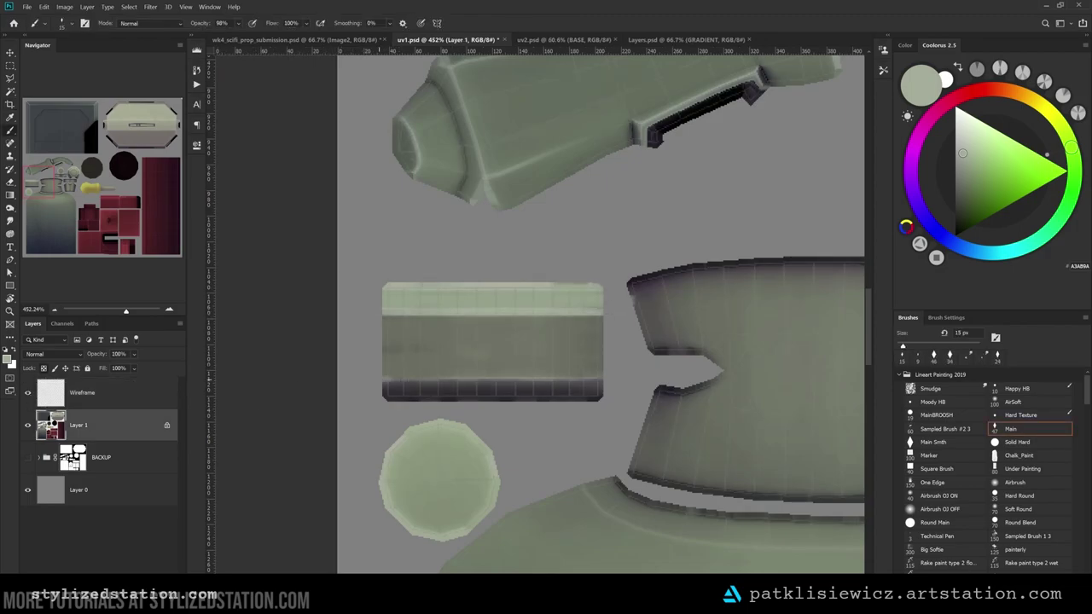
{"action": "left_click_drag", "start_coordinate": [389, 379], "coordinate": [602, 379]}
Paint small chipped notches along the light strip's border with a smaller brush and colors sampled from both sides
{"action": "key", "text": "bracketleft"}
{"action": "key", "text": "bracketleft"}
{"action": "left_click", "coordinate": [453, 324], "text": "alt"}
{"action": "left_click_drag", "start_coordinate": [445, 316], "coordinate": [454, 316]}
{"action": "mouse_move", "coordinate": [504, 315]}
{"action": "left_mouse_down"}
{"action": "mouse_move", "coordinate": [536, 320]}
{"action": "mouse_move", "coordinate": [547, 307]}
{"action": "left_mouse_up"}
{"action": "left_click", "coordinate": [542, 304], "text": "alt"}
{"action": "left_click", "coordinate": [545, 324], "text": "alt"}
{"action": "left_click", "coordinate": [547, 315], "text": "alt"}
{"action": "left_click", "coordinate": [540, 312], "text": "alt"}
{"action": "left_click", "coordinate": [540, 312], "text": "alt"}
{"action": "left_click", "coordinate": [547, 313], "text": "alt"}
{"action": "key", "text": "bracketleft"}
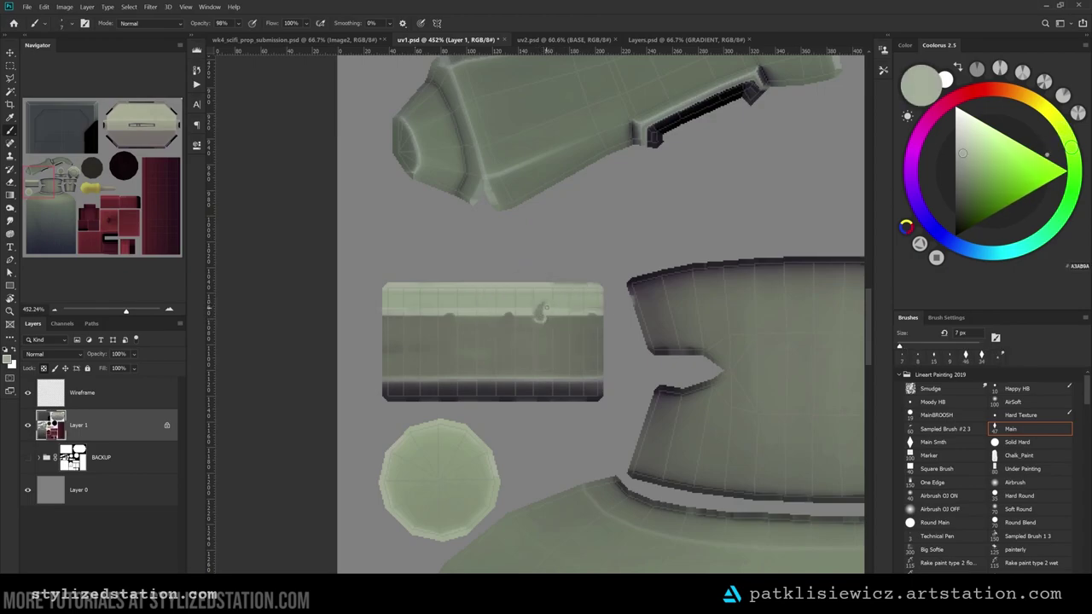
{"action": "left_click", "coordinate": [540, 314], "text": "alt"}
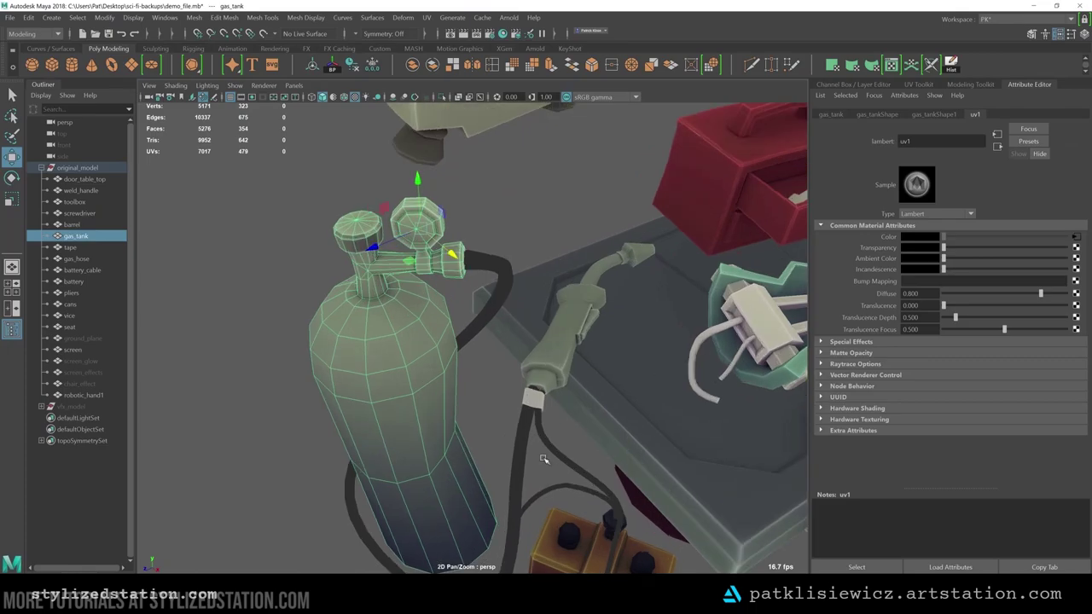
Reload the uv1 texture on the gas tank in Maya and check the updated paint on the model
{"action": "left_click_drag", "start_coordinate": [545, 459], "coordinate": [597, 426], "text": "alt"}
{"action": "left_click", "coordinate": [1077, 238]}
{"action": "left_click", "coordinate": [920, 281]}
{"action": "left_click", "coordinate": [524, 205]}
{"action": "left_click_drag", "start_coordinate": [524, 205], "coordinate": [362, 244], "text": "alt"}
{"action": "scroll", "coordinate": [361, 243], "scroll_direction": "down", "scroll_amount": 10}
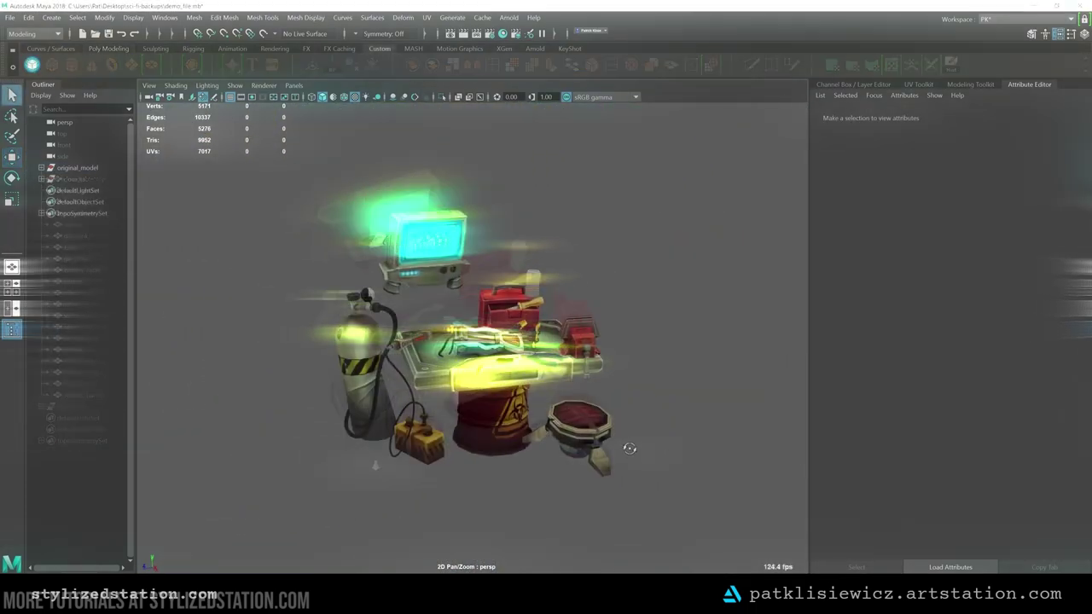
View the finished textured model, switch to Photoshop and paste its captured image into a new document
{"action": "left_click_drag", "start_coordinate": [603, 448], "coordinate": [425, 288], "text": "alt"}
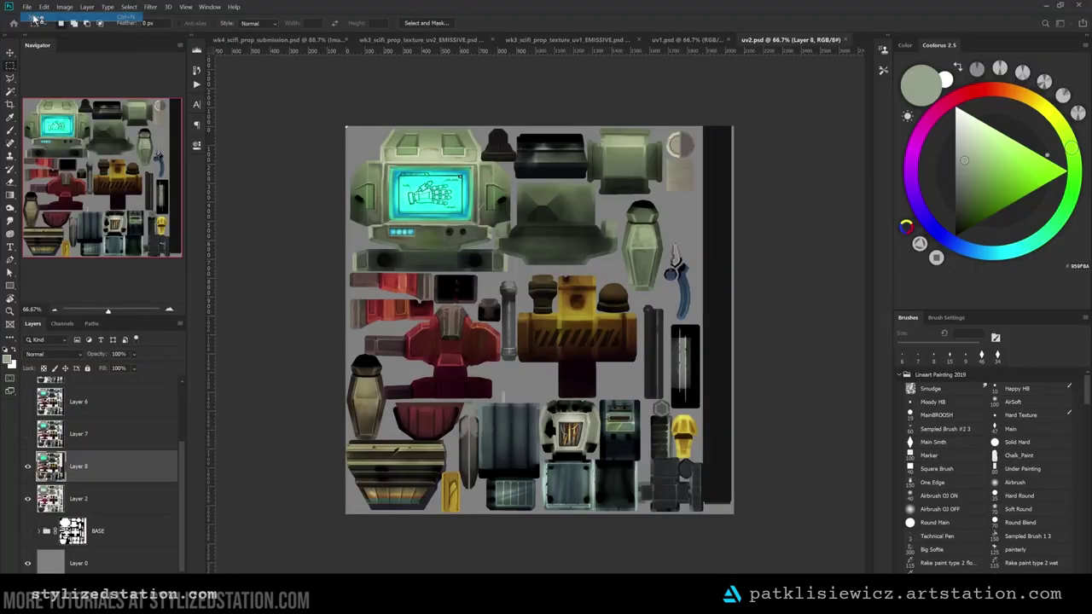
{"action": "key", "text": "ctrl+n"}
{"action": "left_click", "coordinate": [564, 435]}
{"action": "key", "text": "ctrl+v"}
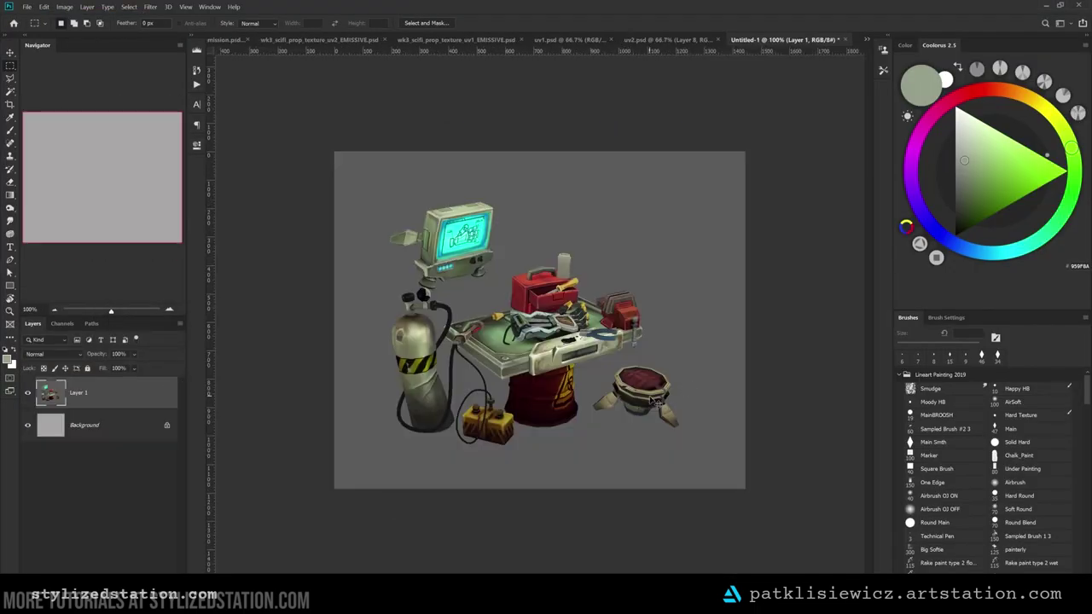
Add a new layer above the pasted image, fill it with black and set its blending mode to Hue
{"action": "key", "text": "ctrl+alt+shift+n"}
{"action": "left_click", "coordinate": [954, 236]}
{"action": "key", "text": "r"}
{"action": "key", "text": "alt+BackSpace"}
{"action": "left_click", "coordinate": [79, 354]}
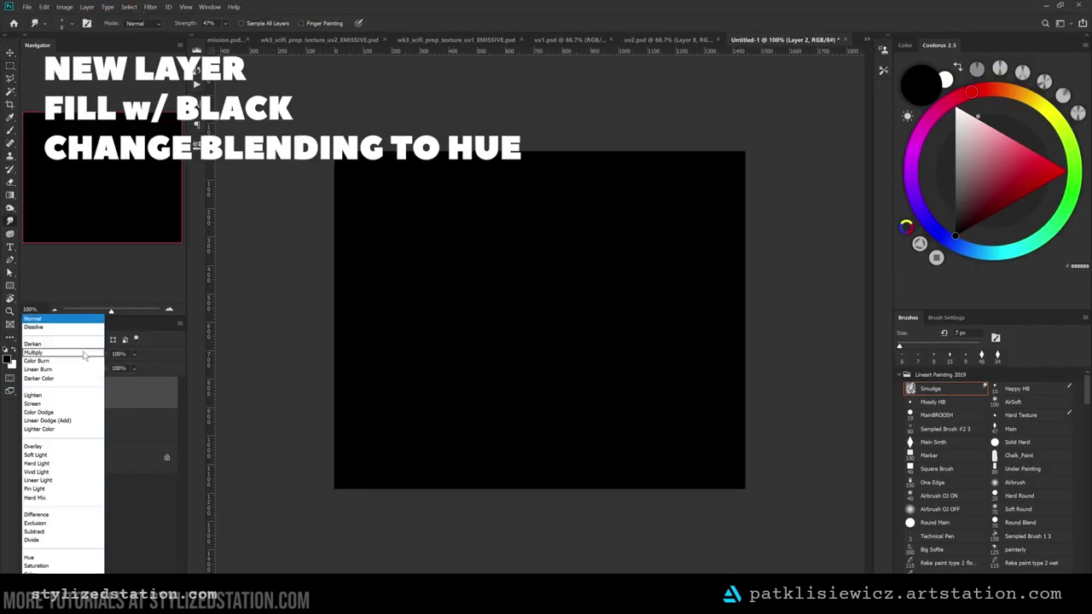
{"action": "left_click", "coordinate": [53, 559]}
Add another layer and set up an enlarged Moody HB brush with pure red (#FF0000)
{"action": "left_click", "coordinate": [1066, 171]}
{"action": "key", "text": "ctrl+shift+alt+n"}
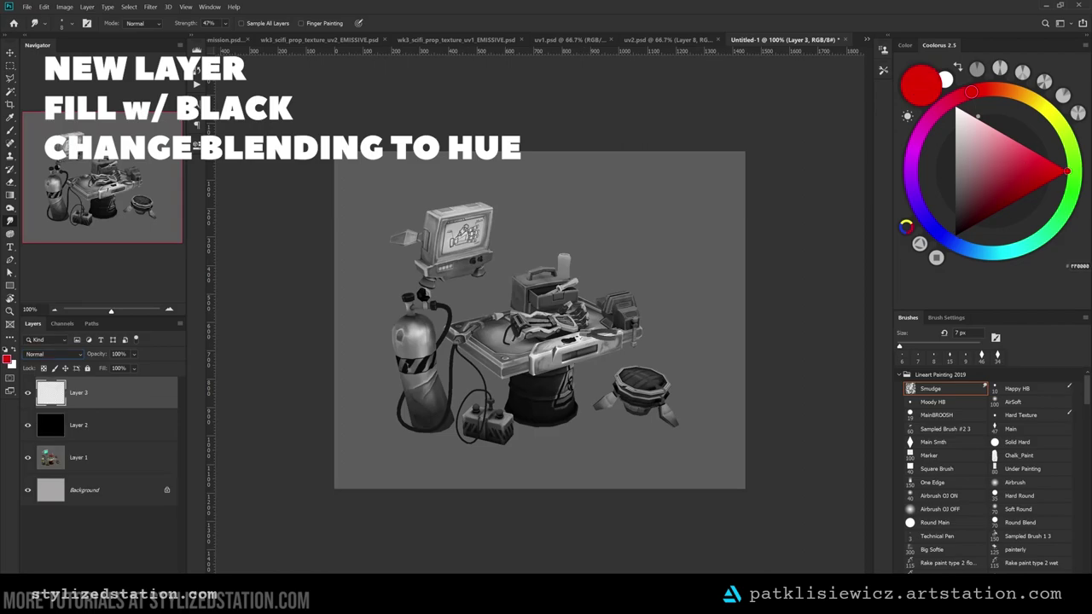
{"action": "key", "text": "b"}
{"action": "left_click", "coordinate": [929, 404]}
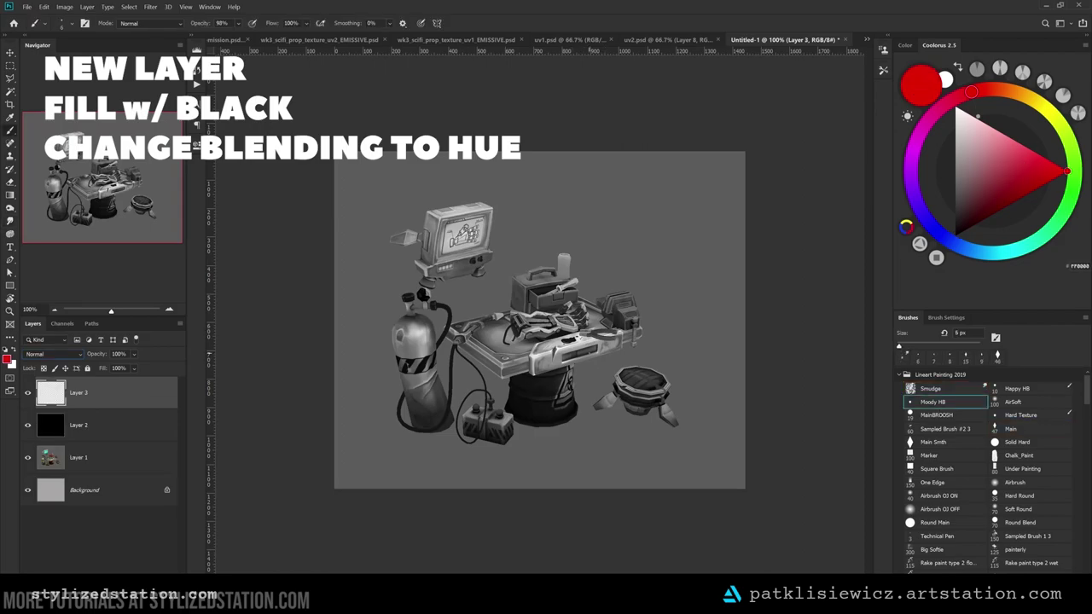
{"action": "key", "text": "bracketright"}
{"action": "key", "text": "bracketright"}
{"action": "key", "text": "bracketright"}
Mark the vice, gas tank, can and stool in red one at a time, undoing each mark
{"action": "mouse_move", "coordinate": [602, 324]}
{"action": "left_mouse_down"}
{"action": "mouse_move", "coordinate": [541, 336]}
{"action": "mouse_move", "coordinate": [601, 325]}
{"action": "left_mouse_up"}
{"action": "key", "text": "ctrl+z"}
{"action": "left_click_drag", "start_coordinate": [426, 325], "coordinate": [428, 328]}
{"action": "key", "text": "ctrl+z"}
{"action": "mouse_move", "coordinate": [564, 271]}
{"action": "left_mouse_down"}
{"action": "mouse_move", "coordinate": [527, 283]}
{"action": "mouse_move", "coordinate": [560, 273]}
{"action": "left_mouse_up"}
{"action": "key", "text": "ctrl+z"}
{"action": "left_click_drag", "start_coordinate": [647, 368], "coordinate": [651, 369]}
{"action": "key", "text": "ctrl+z"}
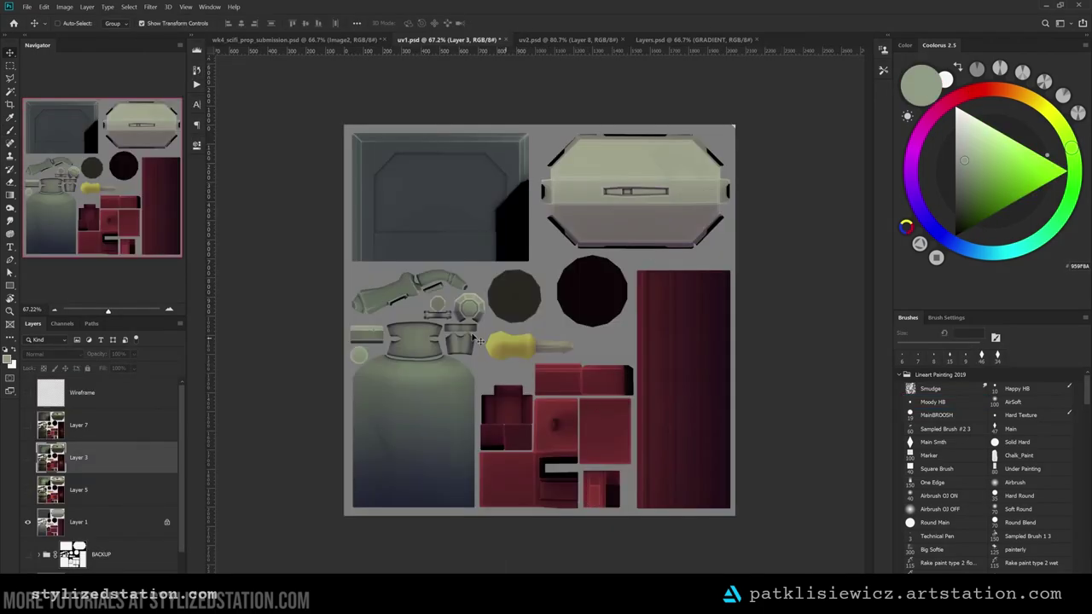
Show Layer 5, Layer 3 and Layer 7 of uv1.psd in turn to compare the painting stages
{"action": "left_click", "coordinate": [27, 491]}
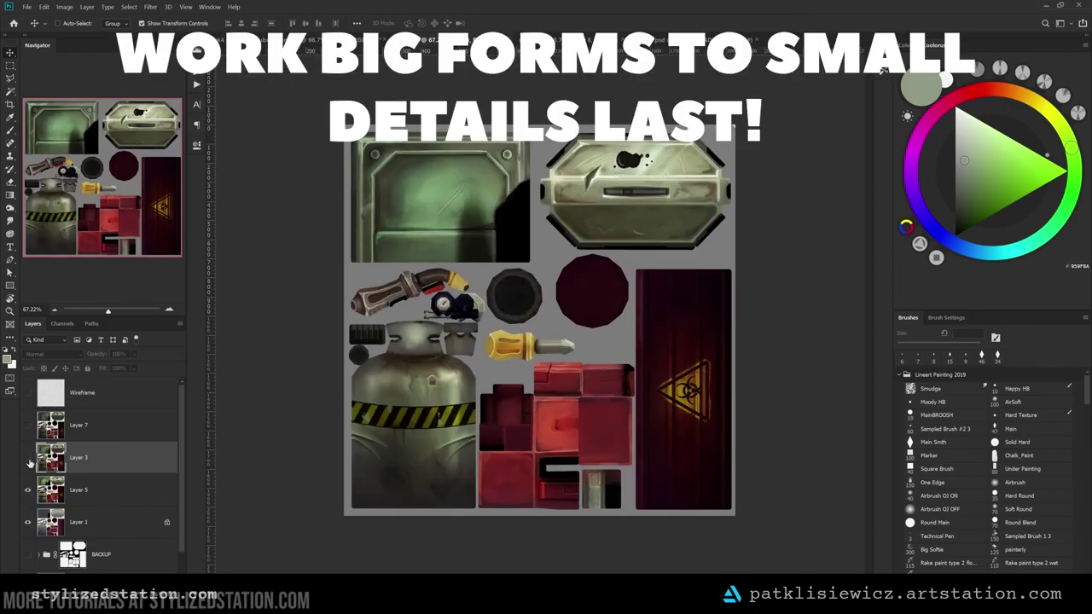
{"action": "left_click", "coordinate": [29, 458]}
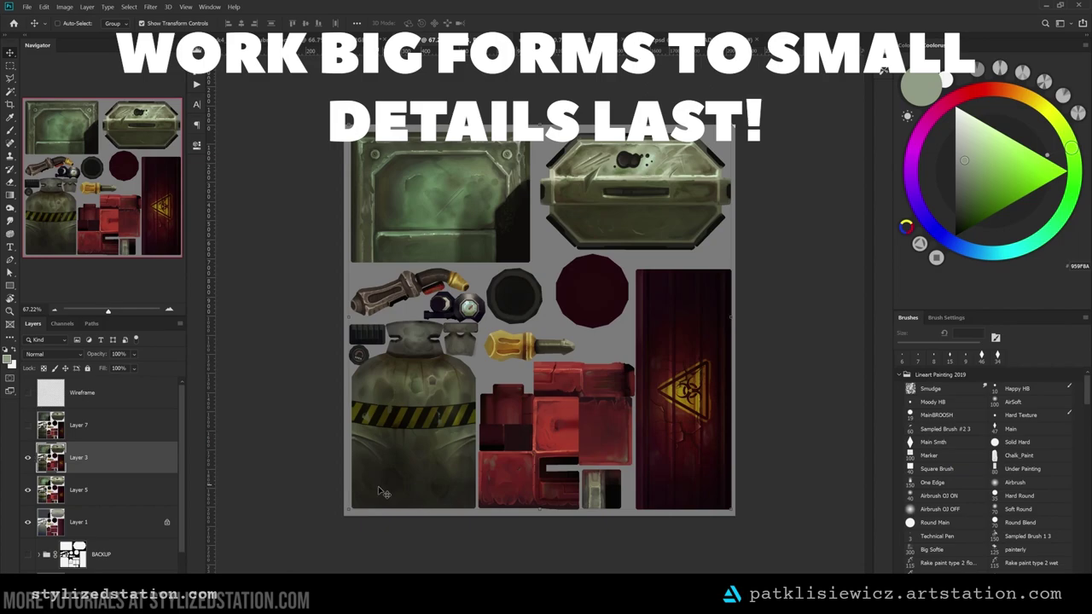
{"action": "left_click", "coordinate": [28, 426]}
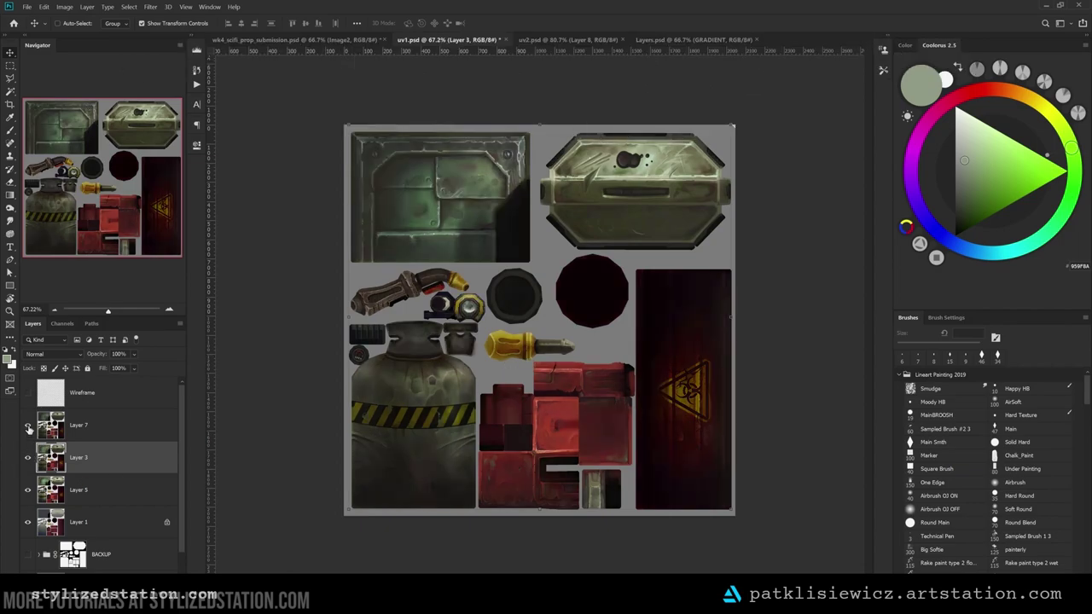
Examine the painted gas tank, toolbox and table top islands up close for color variation and detail
{"action": "scroll", "coordinate": [563, 415], "scroll_direction": "up", "scroll_amount": 9, "text": "alt"}
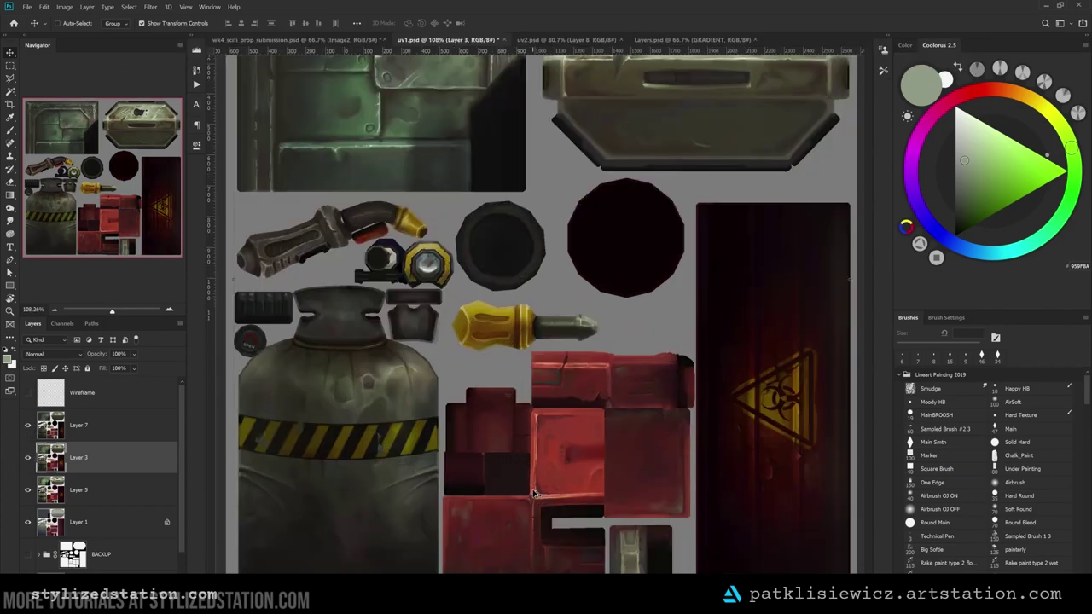
{"action": "left_click_drag", "start_coordinate": [537, 542], "coordinate": [495, 420]}
{"action": "left_click_drag", "start_coordinate": [340, 446], "coordinate": [423, 468]}
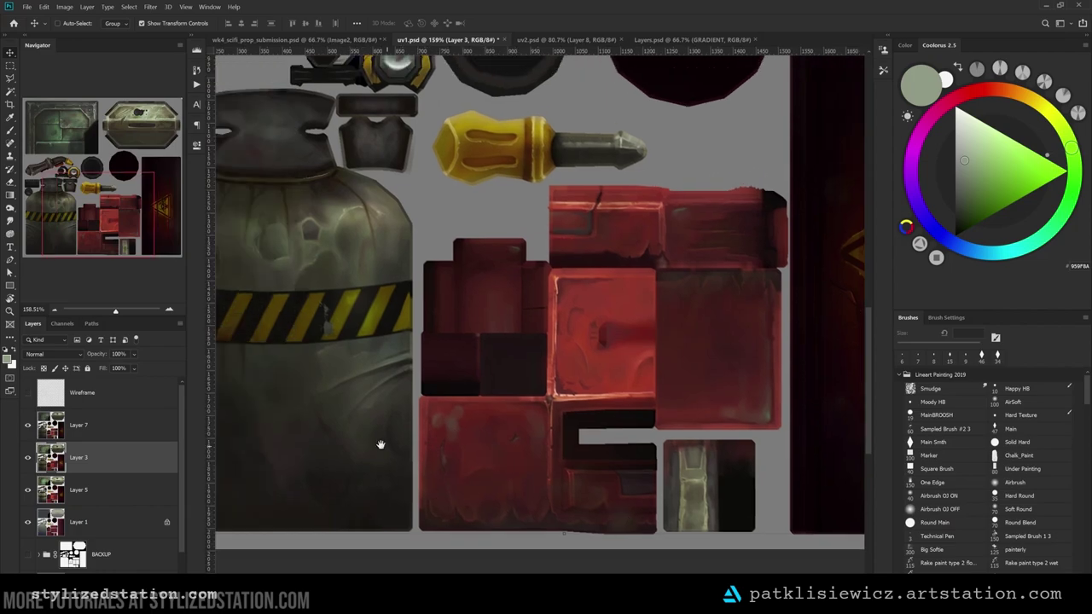
{"action": "left_click_drag", "start_coordinate": [244, 317], "coordinate": [441, 495]}
{"action": "scroll", "coordinate": [441, 495], "scroll_direction": "down", "scroll_amount": 3, "text": "alt"}
{"action": "left_click_drag", "start_coordinate": [615, 206], "coordinate": [517, 472]}
{"action": "scroll", "coordinate": [507, 302], "scroll_direction": "up", "scroll_amount": 1, "text": "alt"}
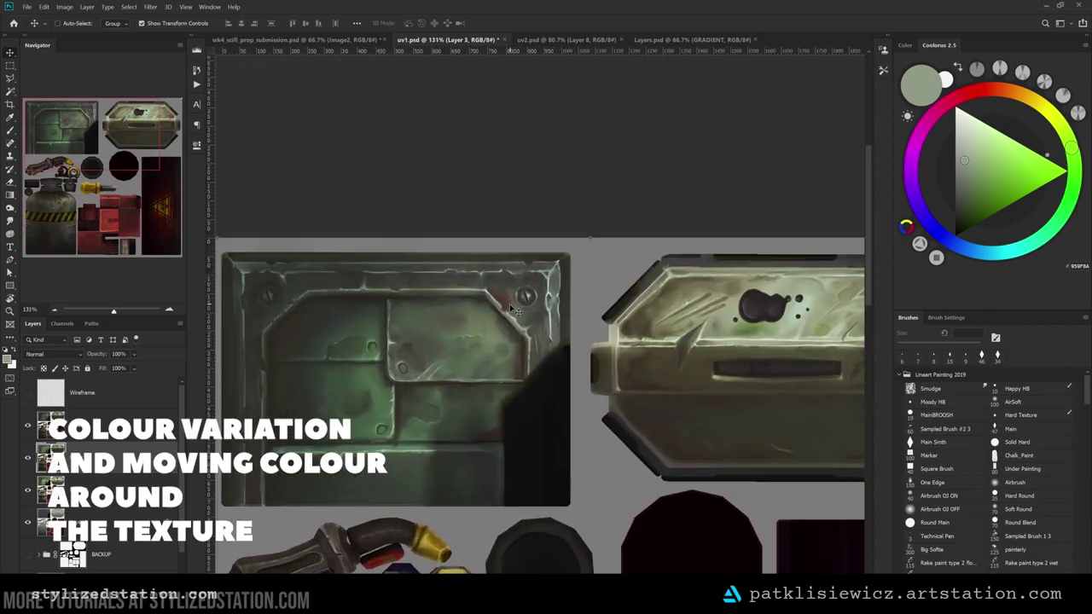
Examine the painted table top and front panel islands, followed by the complete uv1.psd texture sheet
{"action": "left_click_drag", "start_coordinate": [527, 300], "coordinate": [515, 284]}
{"action": "left_click_drag", "start_coordinate": [585, 411], "coordinate": [494, 415]}
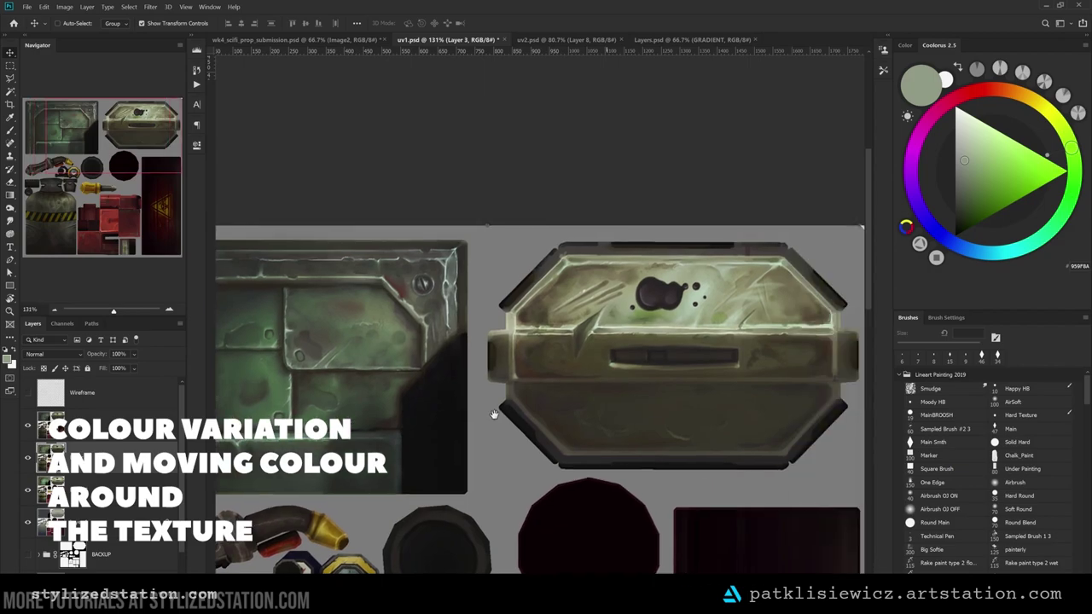
{"action": "scroll", "coordinate": [494, 414], "scroll_direction": "down", "scroll_amount": 1, "text": "alt"}
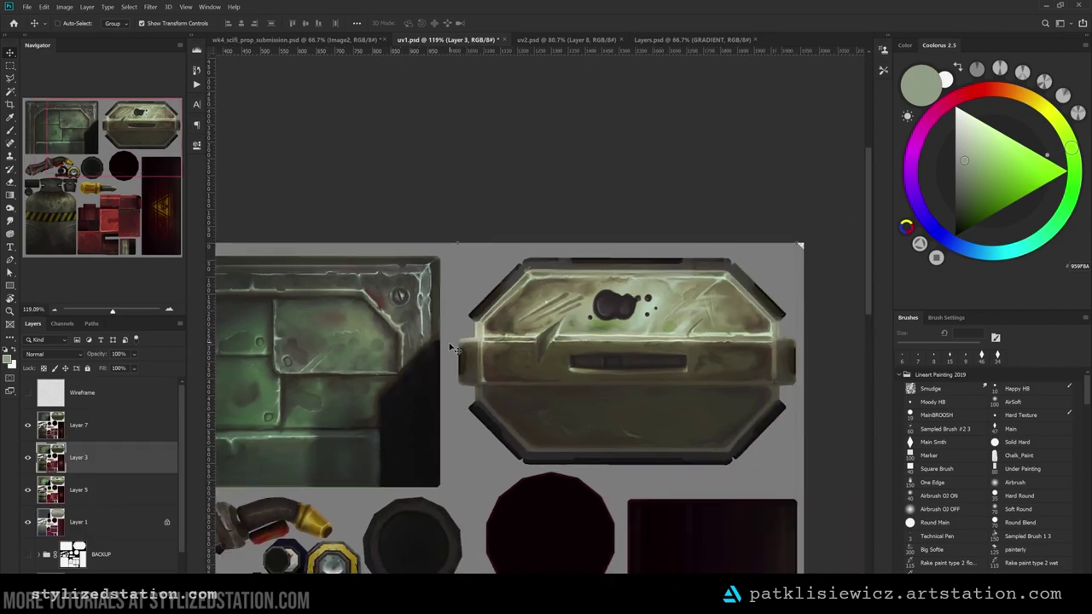
{"action": "key", "text": "ctrl+0"}
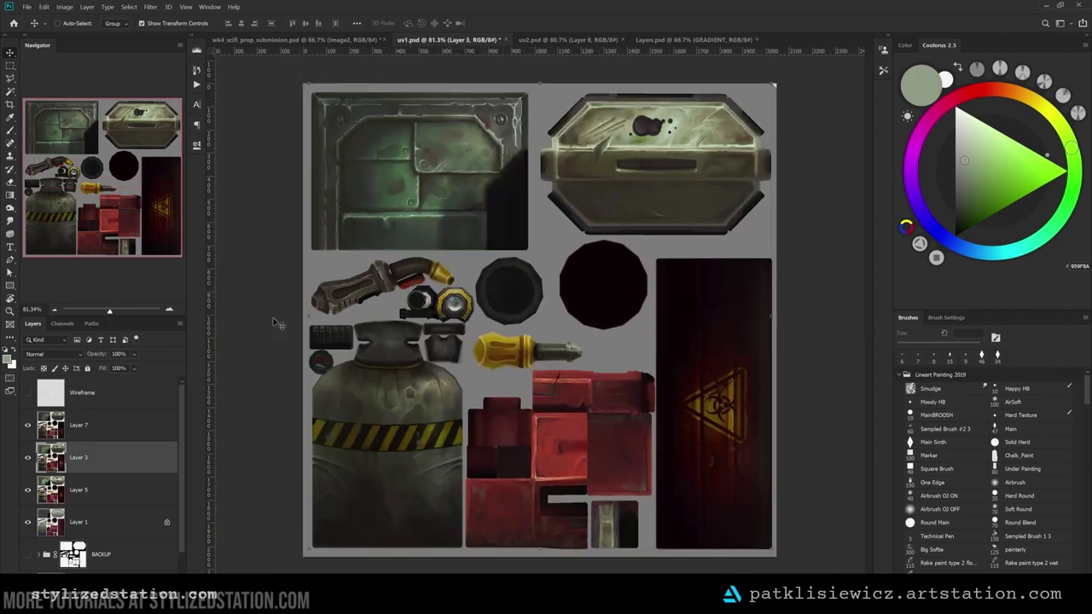
Switch to uv2.psd and display its Layer 8 painting stage up close around the yellow battery island
{"action": "left_click", "coordinate": [590, 38]}
{"action": "left_click", "coordinate": [28, 522]}
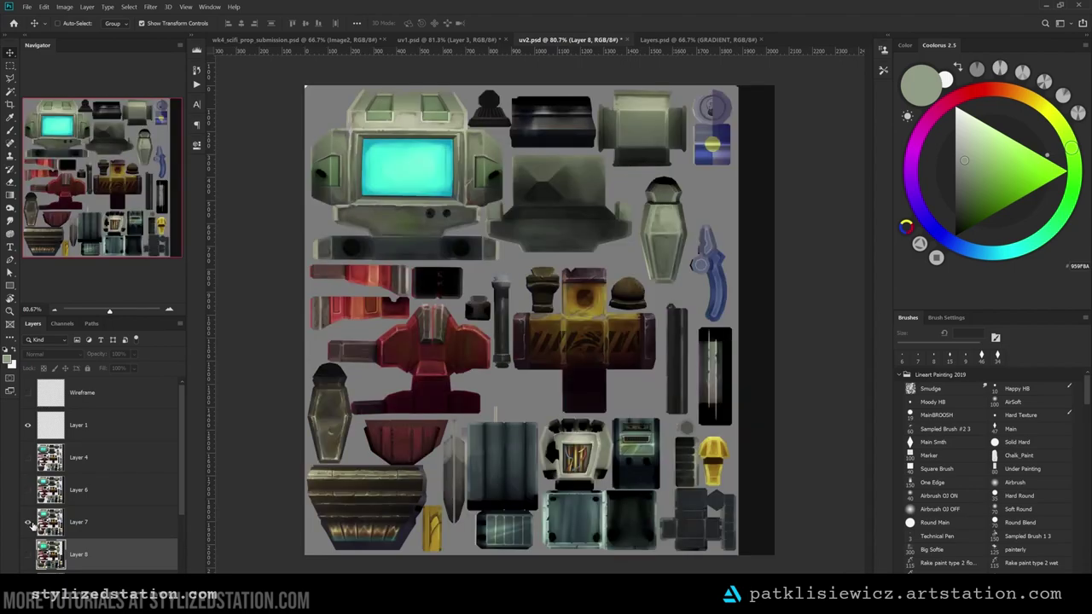
{"action": "left_click", "coordinate": [29, 522]}
{"action": "scroll", "coordinate": [140, 521], "scroll_direction": "down", "scroll_amount": 1}
{"action": "scroll", "coordinate": [139, 522], "scroll_direction": "down", "scroll_amount": 2}
{"action": "left_click", "coordinate": [28, 466]}
{"action": "scroll", "coordinate": [529, 438], "scroll_direction": "up", "scroll_amount": 6, "text": "alt"}
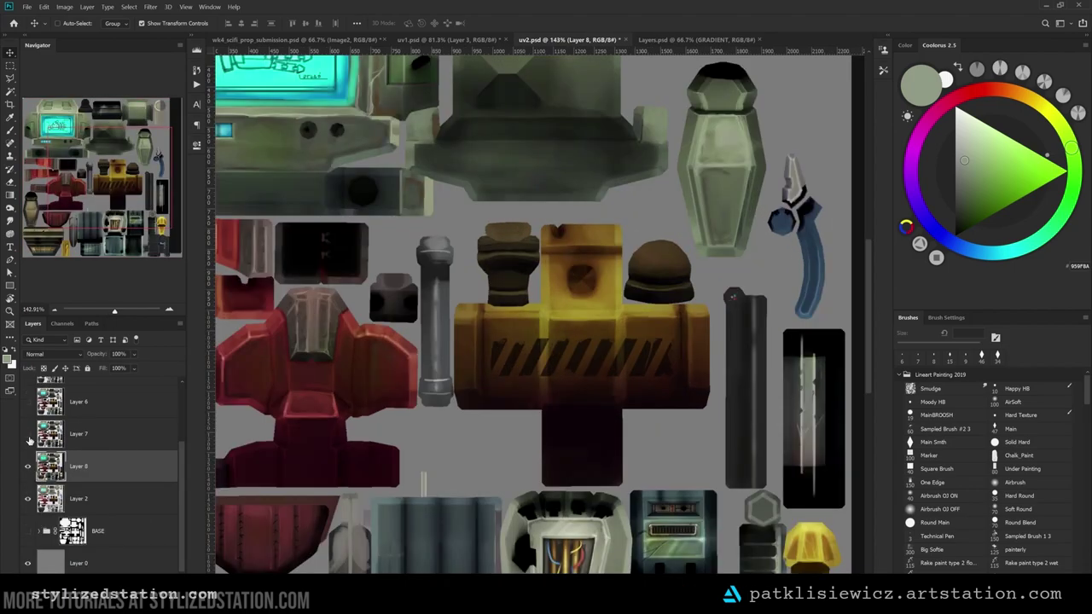
Compare Layer 7 with Layer 8 of uv2.psd on the battery, pliers and screen islands
{"action": "left_click", "coordinate": [28, 434]}
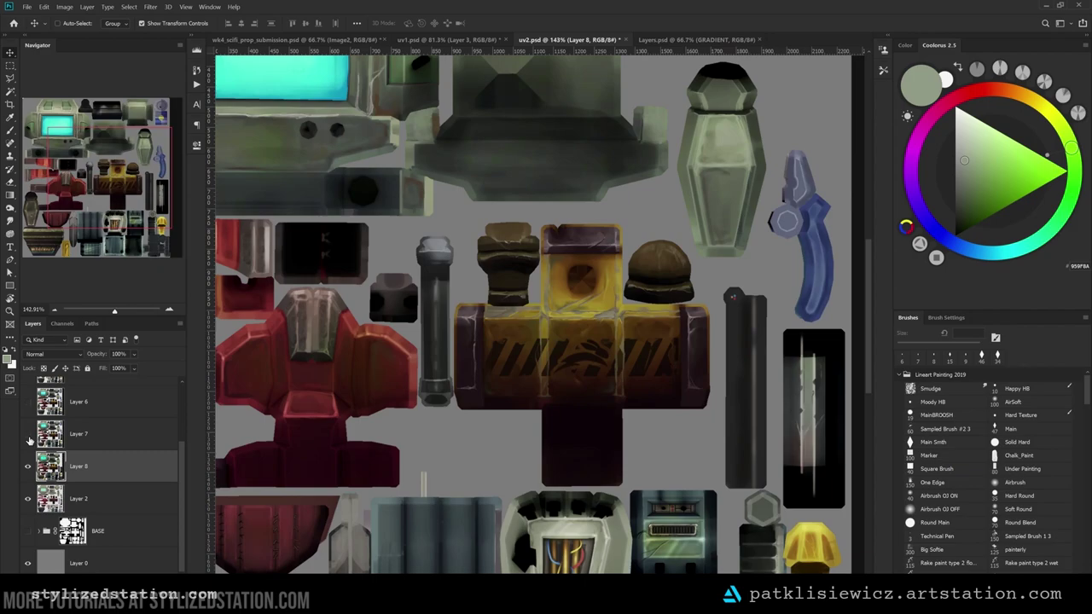
{"action": "left_click", "coordinate": [29, 439]}
{"action": "left_click", "coordinate": [29, 439]}
{"action": "left_click", "coordinate": [29, 439]}
{"action": "scroll", "coordinate": [590, 322], "scroll_direction": "down", "scroll_amount": 6, "text": "alt"}
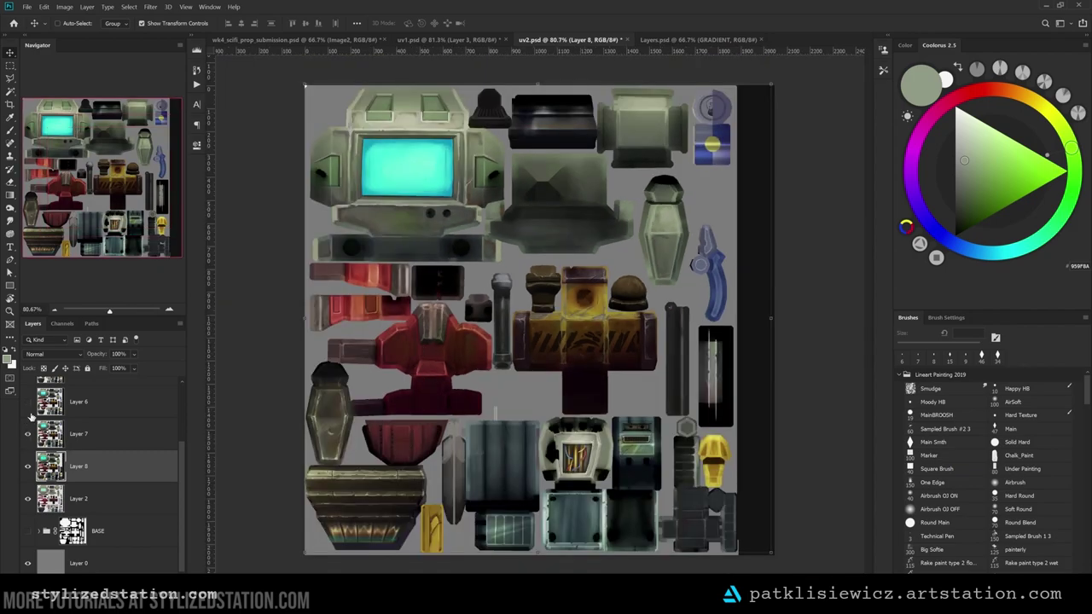
Hide Layers 2 and 8 and compare the Layer 7 and Layer 6 painting stages of uv2.psd
{"action": "left_click_drag", "start_coordinate": [28, 499], "coordinate": [29, 438]}
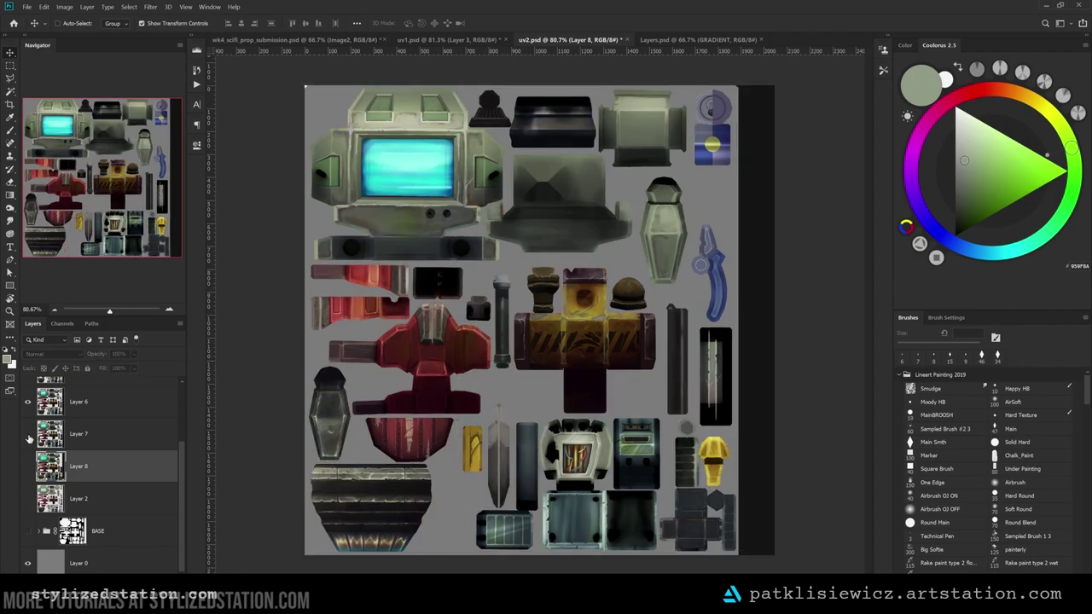
{"action": "left_click", "coordinate": [28, 434]}
{"action": "left_click", "coordinate": [29, 404]}
{"action": "left_click", "coordinate": [29, 405]}
{"action": "left_click", "coordinate": [29, 404]}
{"action": "left_click", "coordinate": [29, 404]}
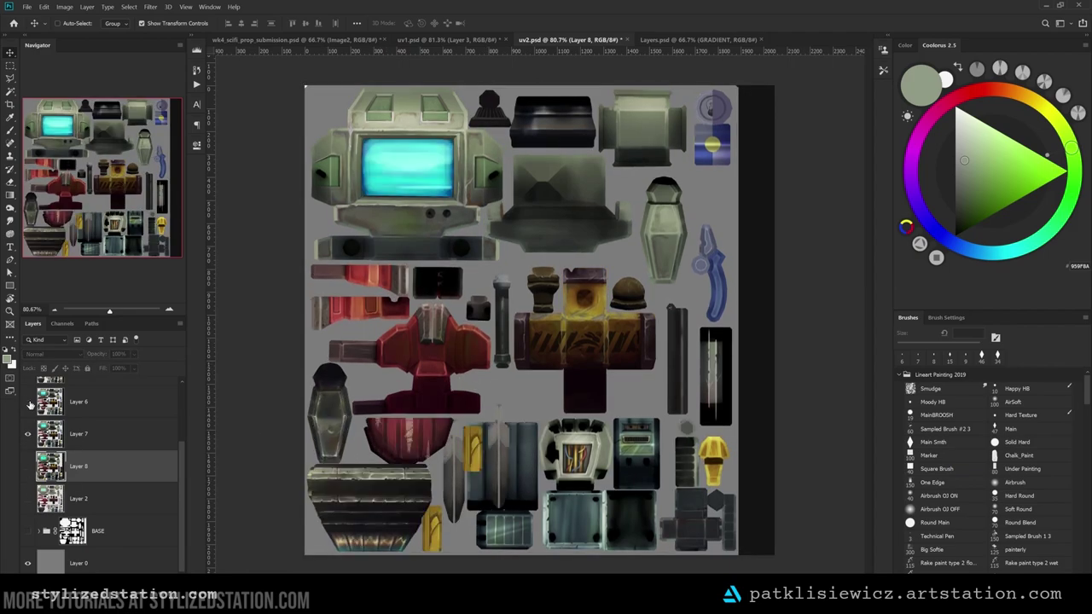
{"action": "left_click", "coordinate": [29, 404]}
{"action": "left_click", "coordinate": [30, 404]}
{"action": "left_click", "coordinate": [29, 405]}
{"action": "left_click", "coordinate": [28, 433]}
{"action": "left_click", "coordinate": [28, 403]}
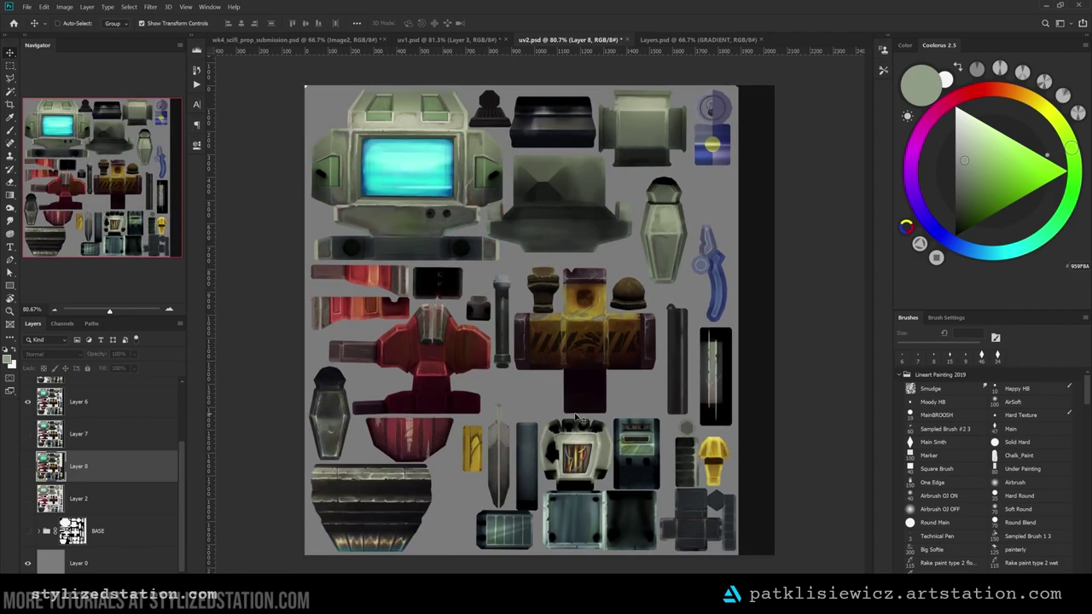
Show Layer 4 of uv2.psd and compare it repeatedly with the Layer 6 stage beneath it
{"action": "scroll", "coordinate": [86, 426], "scroll_direction": "up", "scroll_amount": 4}
{"action": "left_click", "coordinate": [27, 458]}
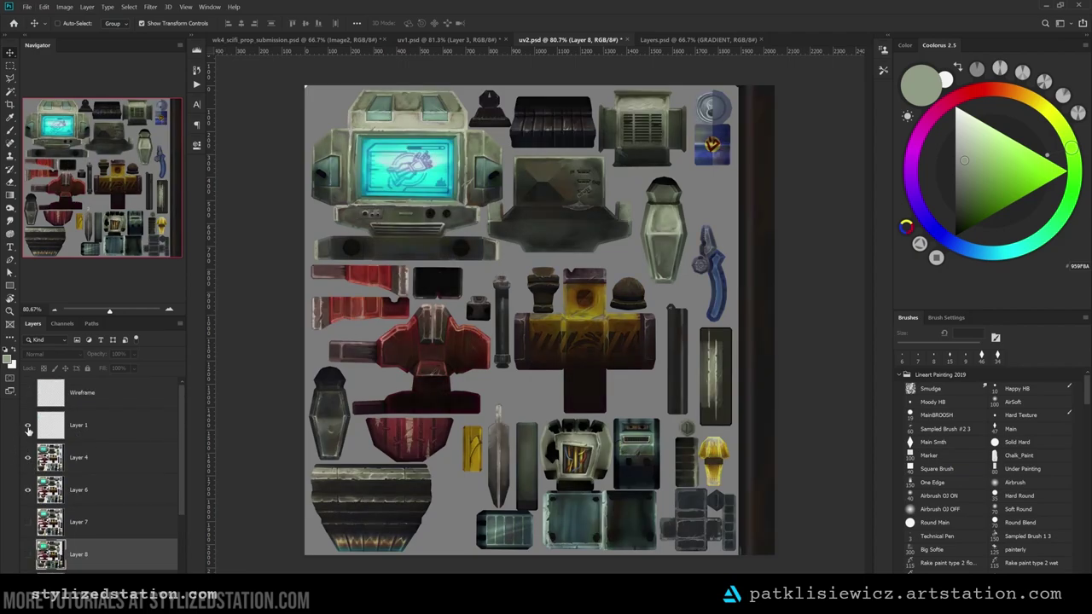
{"action": "left_click", "coordinate": [29, 460]}
{"action": "left_click", "coordinate": [29, 461]}
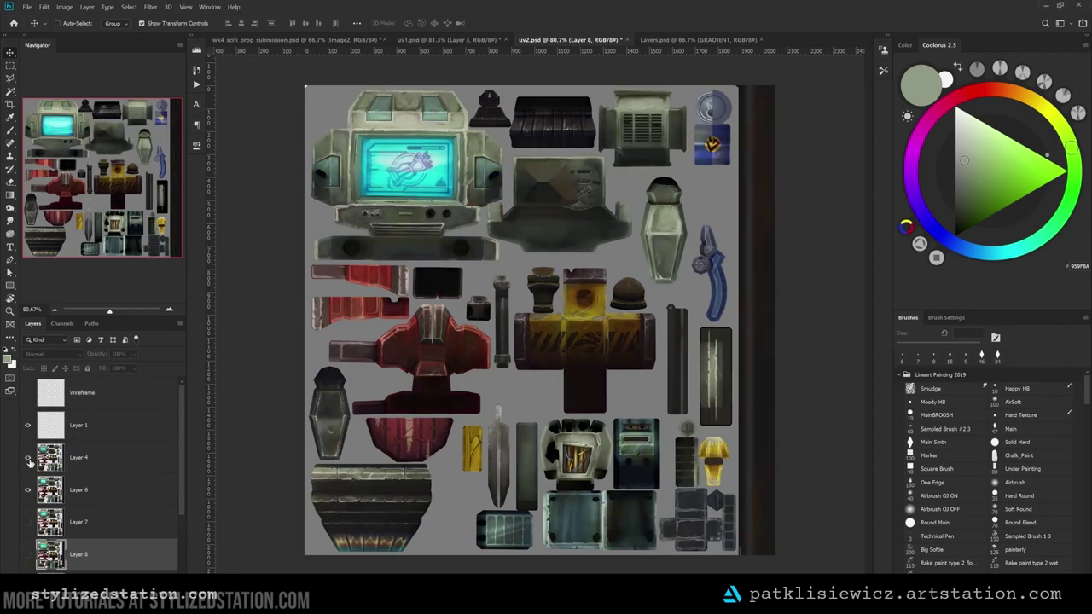
{"action": "left_click", "coordinate": [29, 460]}
{"action": "left_click", "coordinate": [29, 461]}
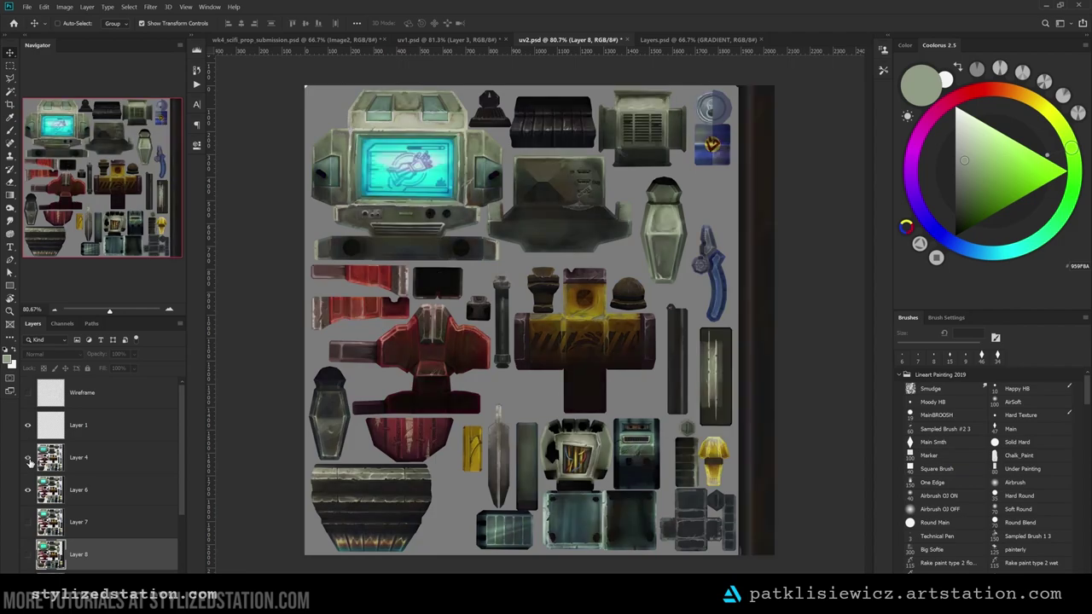
{"action": "left_click", "coordinate": [29, 461]}
{"action": "left_click", "coordinate": [29, 461]}
{"action": "left_click", "coordinate": [29, 460]}
{"action": "left_click", "coordinate": [29, 460]}
{"action": "left_click", "coordinate": [29, 461]}
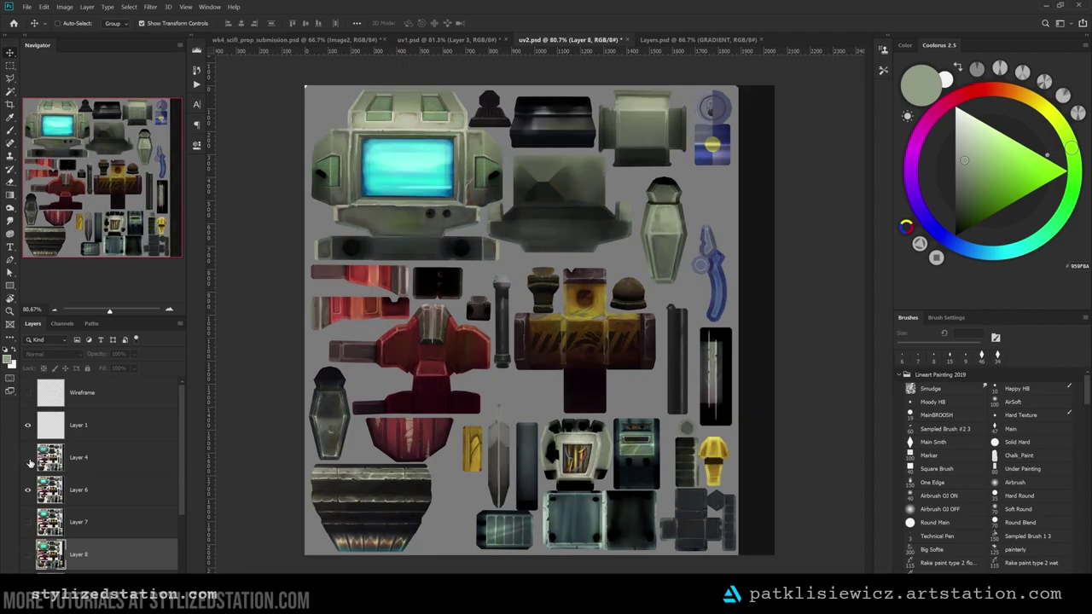
{"action": "left_click", "coordinate": [29, 461]}
{"action": "left_click", "coordinate": [29, 460]}
{"action": "left_click", "coordinate": [29, 460]}
{"action": "left_click", "coordinate": [29, 461]}
{"action": "left_click", "coordinate": [29, 461]}
{"action": "left_click", "coordinate": [29, 461]}
{"action": "left_click", "coordinate": [29, 460]}
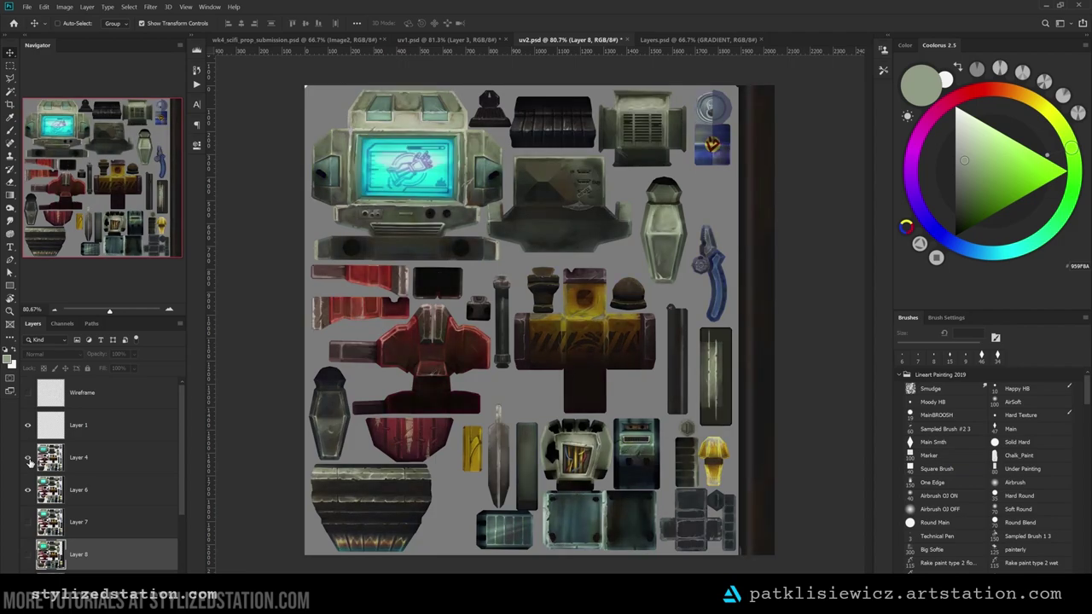
Switch to wk4_scifi_prop_submission.psd and compare the two repair bench renders up close and side by side
{"action": "scroll", "coordinate": [517, 442], "scroll_direction": "down", "scroll_amount": 3, "text": "alt"}
{"action": "scroll", "coordinate": [539, 324], "scroll_direction": "down", "scroll_amount": 1, "text": "alt"}
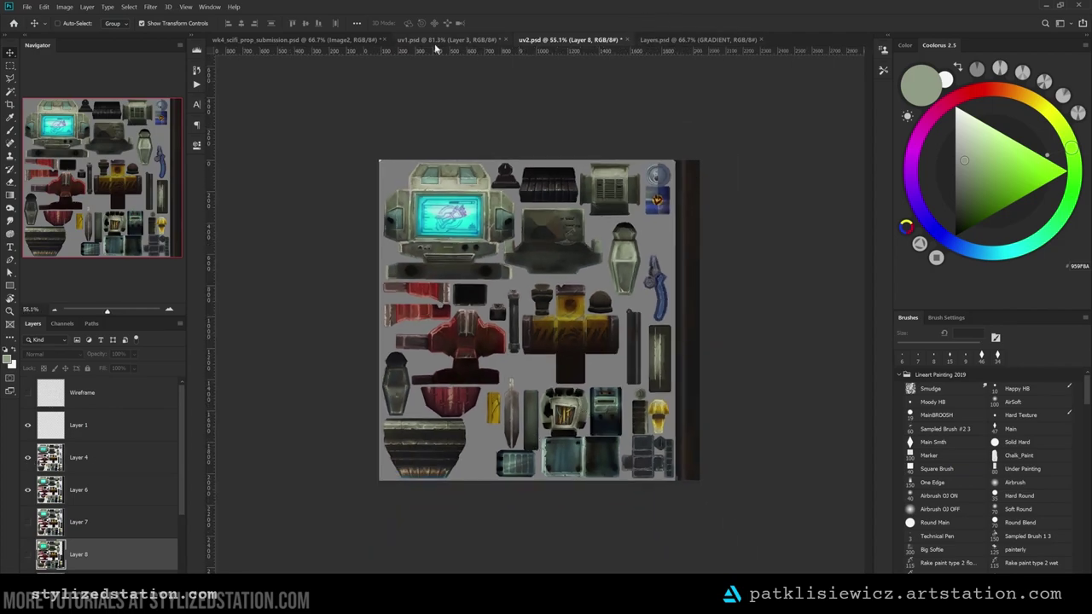
{"action": "scroll", "coordinate": [539, 323], "scroll_direction": "up", "scroll_amount": 3, "text": "alt"}
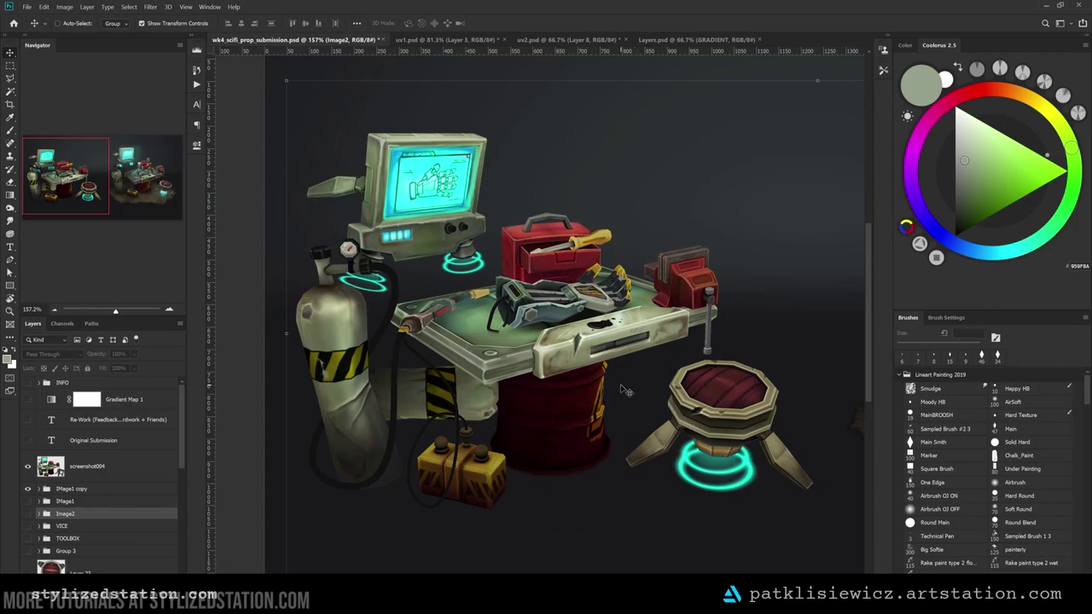
{"action": "scroll", "coordinate": [596, 408], "scroll_direction": "down", "scroll_amount": 1, "text": "alt"}
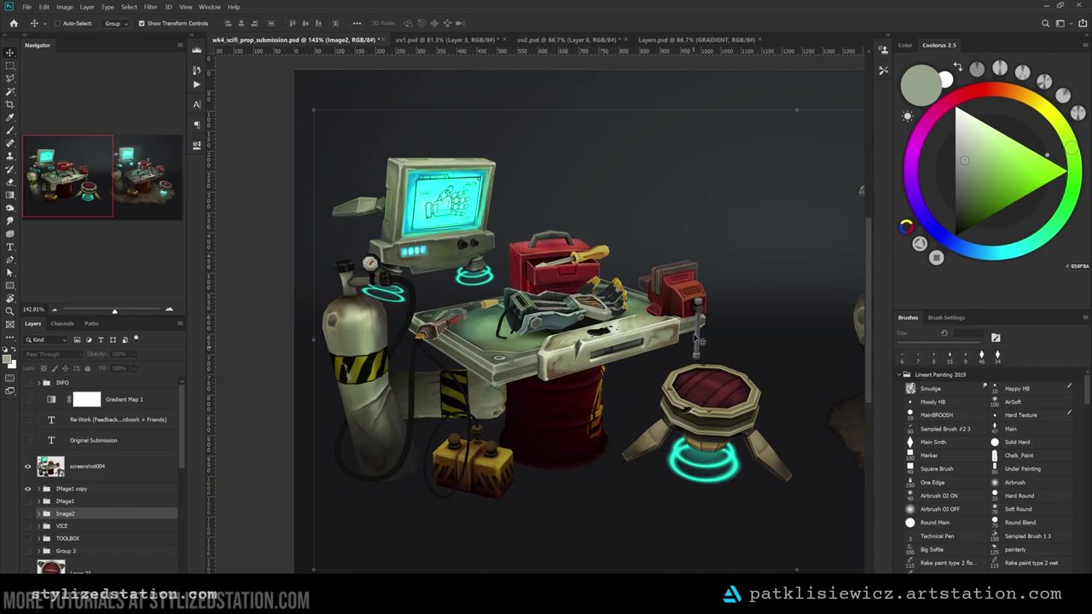
{"action": "scroll", "coordinate": [276, 480], "scroll_direction": "down", "scroll_amount": 1, "text": "alt"}
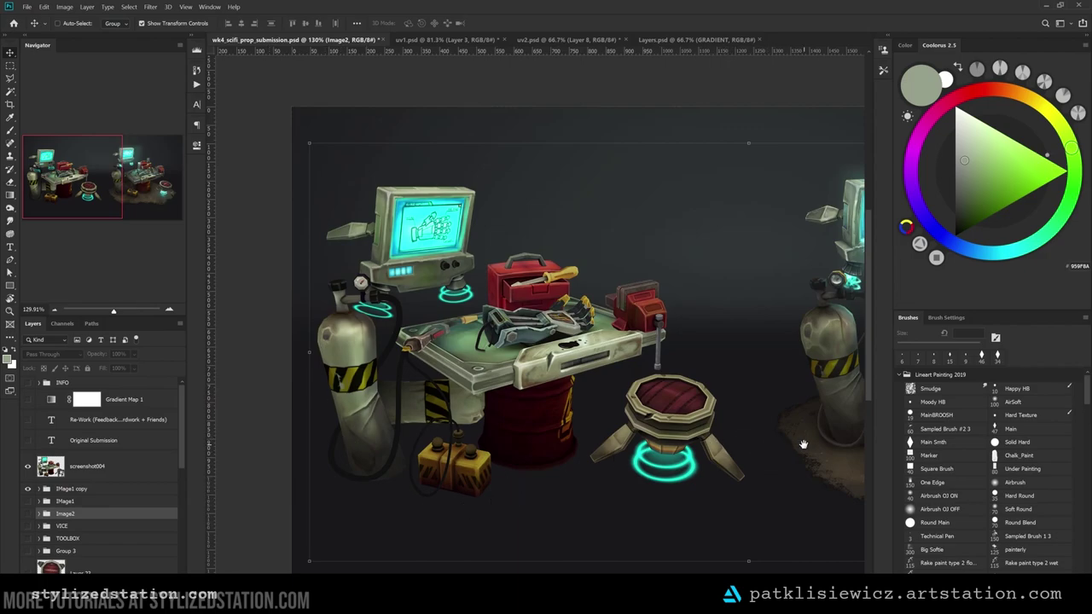
{"action": "left_click_drag", "start_coordinate": [802, 445], "coordinate": [407, 415]}
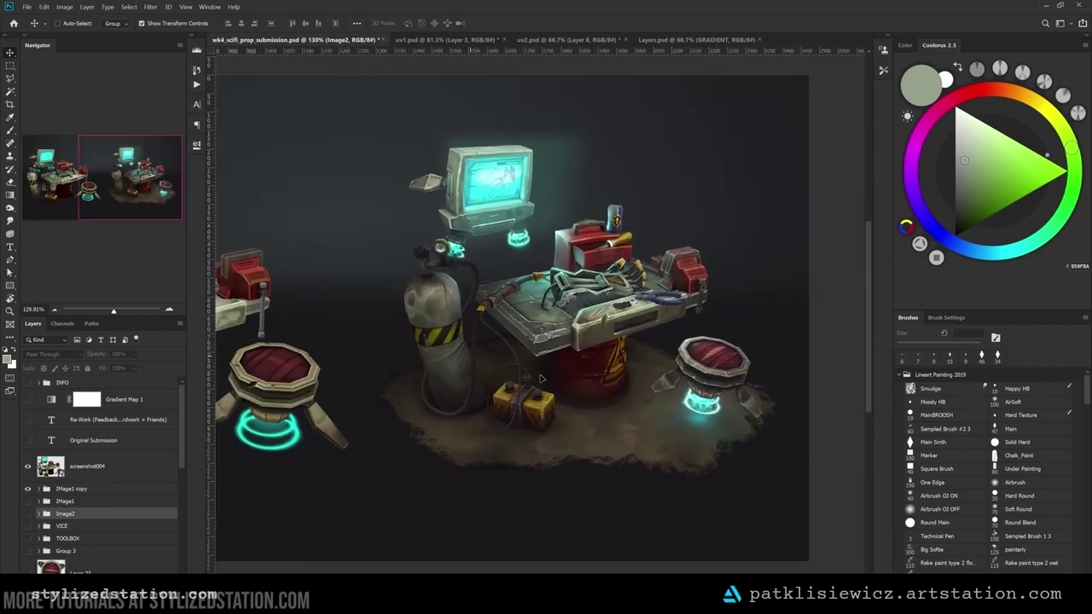
{"action": "scroll", "coordinate": [586, 402], "scroll_direction": "down", "scroll_amount": 3, "text": "alt"}
{"action": "left_click_drag", "start_coordinate": [528, 430], "coordinate": [543, 454]}
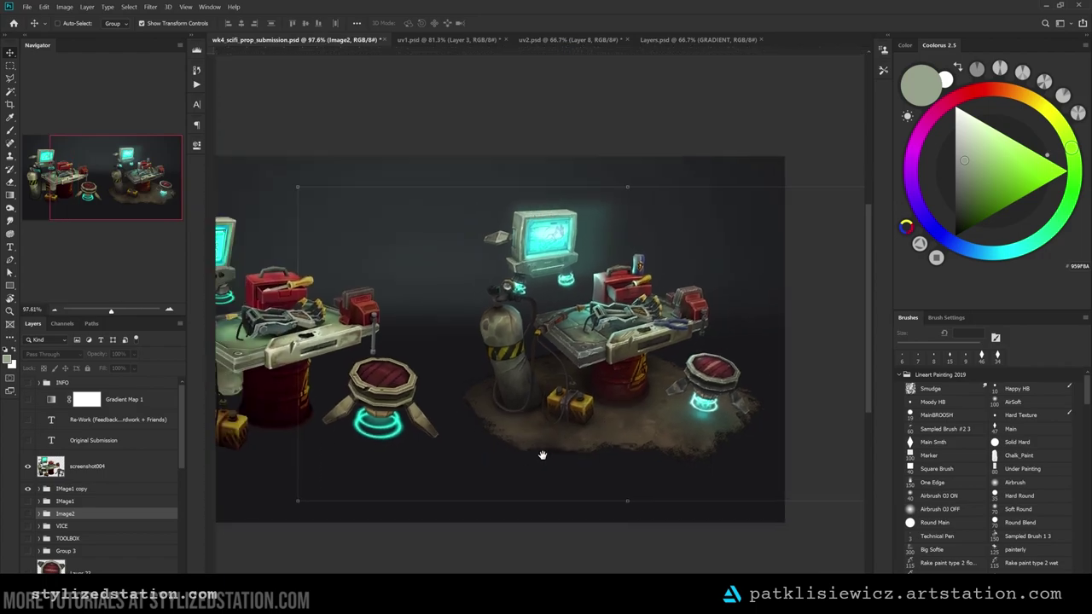
{"action": "scroll", "coordinate": [542, 455], "scroll_direction": "down", "scroll_amount": 1, "text": "alt"}
{"action": "key", "text": "ctrl+r"}
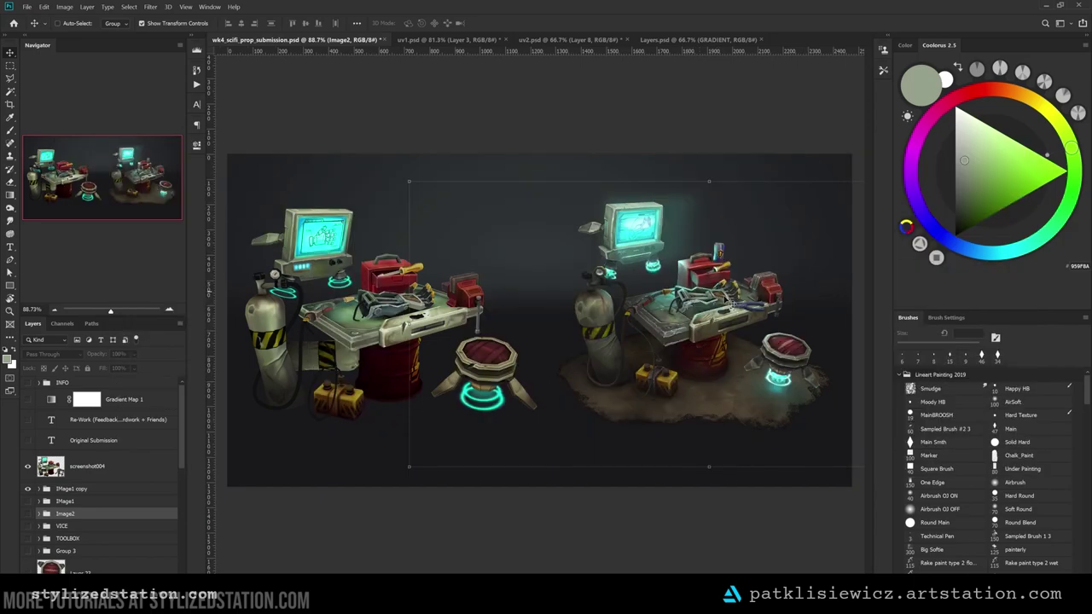
{"action": "key", "text": "m"}
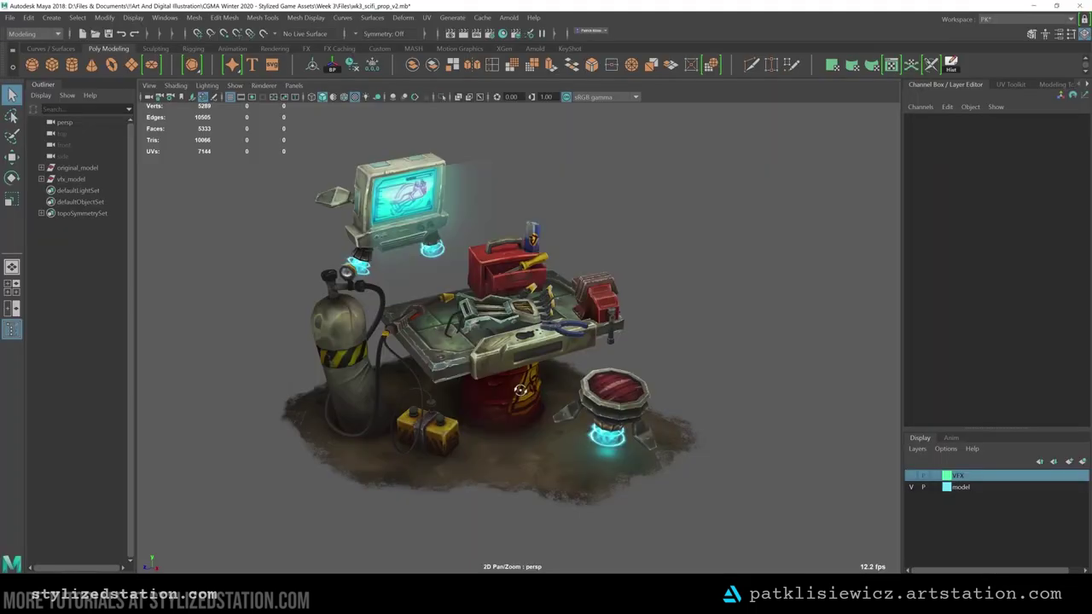
Switch to the Maya bench scene and select the table top, robotic hand, welder, hose, gas tank, toolbox, screwdriver, can, vice, pliers and stool
{"action": "left_click_drag", "start_coordinate": [904, 478], "coordinate": [726, 390], "text": "alt"}
{"action": "left_click", "coordinate": [911, 475]}
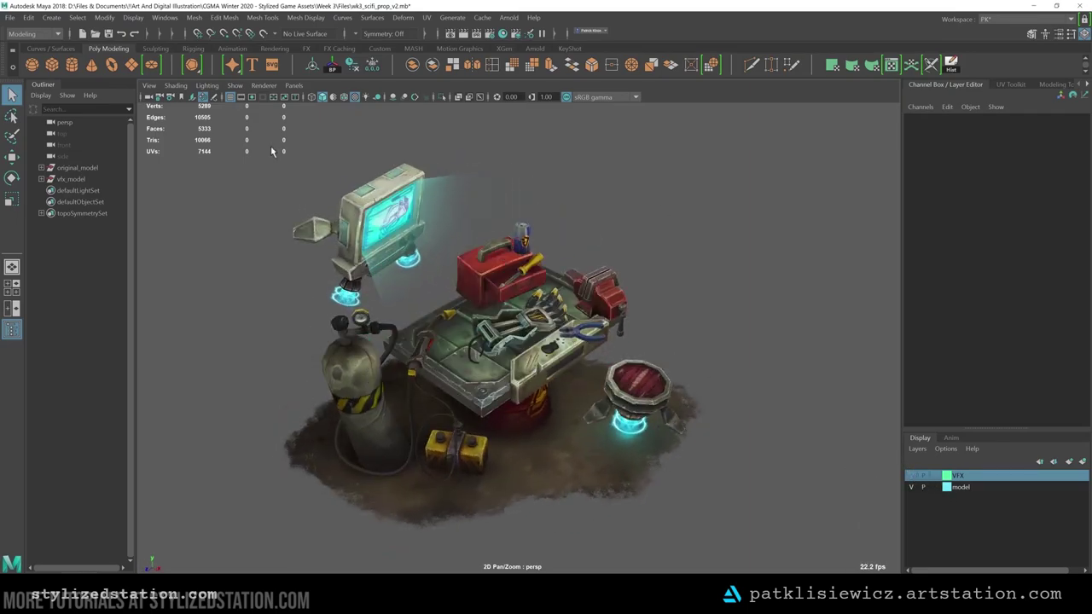
{"action": "left_click", "coordinate": [584, 359]}
{"action": "left_click", "coordinate": [520, 329], "text": "shift"}
{"action": "left_click", "coordinate": [427, 341], "text": "shift"}
{"action": "left_click", "coordinate": [409, 383], "text": "shift"}
{"action": "left_click", "coordinate": [412, 373], "text": "shift"}
{"action": "left_click", "coordinate": [439, 396], "text": "shift"}
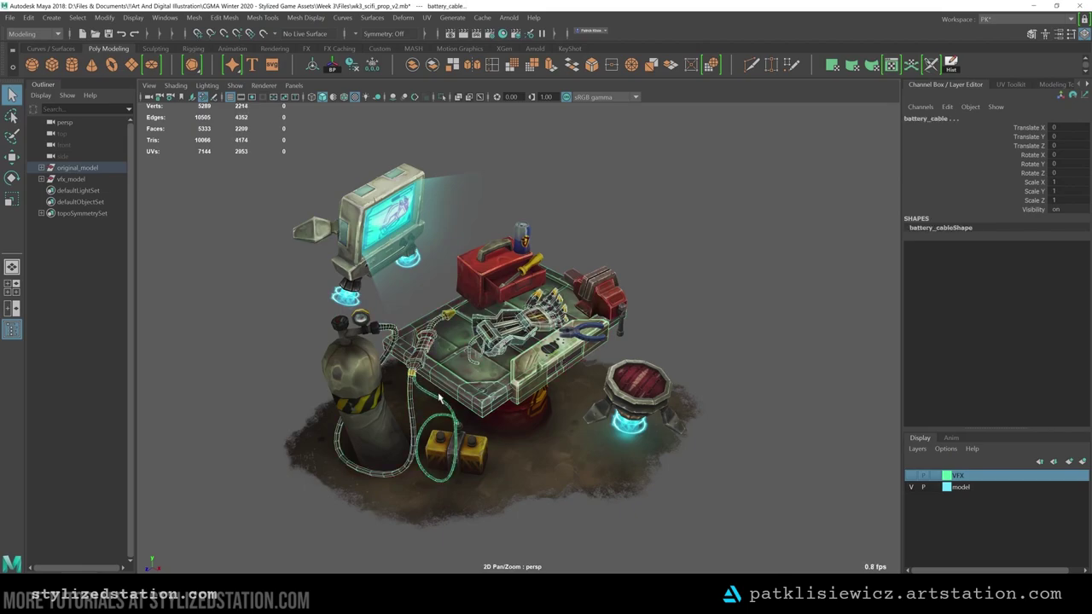
{"action": "left_click", "coordinate": [428, 393], "text": "shift"}
{"action": "left_click", "coordinate": [356, 372], "text": "shift"}
{"action": "left_click", "coordinate": [520, 278], "text": "shift"}
{"action": "left_click", "coordinate": [527, 268], "text": "shift"}
{"action": "left_click", "coordinate": [522, 241], "text": "shift"}
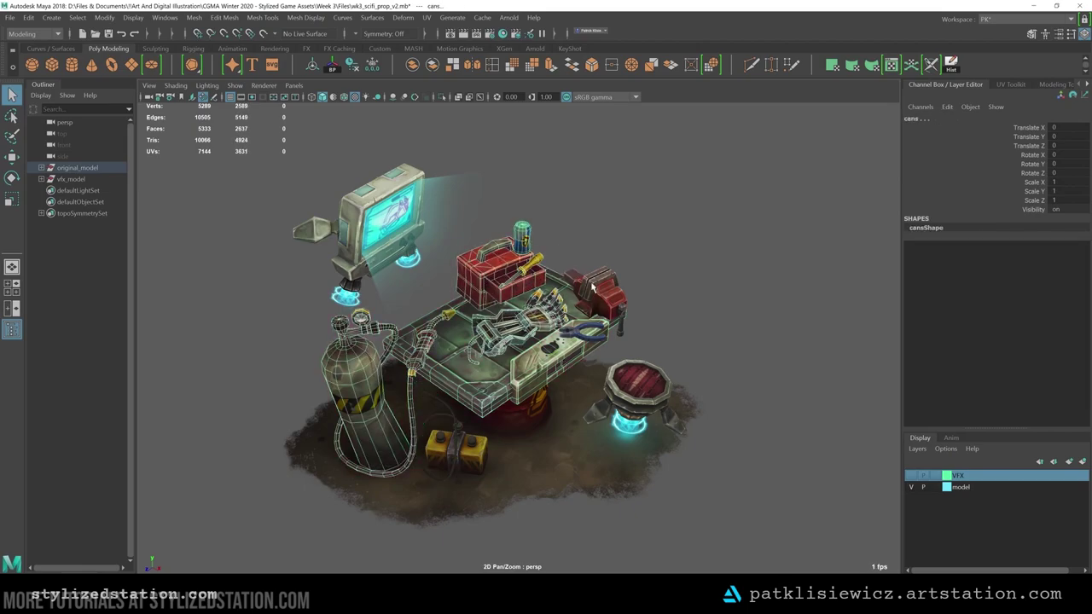
{"action": "left_click", "coordinate": [594, 290], "text": "shift"}
{"action": "left_click", "coordinate": [585, 331], "text": "shift"}
{"action": "left_click", "coordinate": [638, 385], "text": "shift"}
Switch to 3D-Coat and examine the EMISSIVE layer's cyan lighting on the props from several angles
{"action": "mouse_move", "coordinate": [483, 600]}
{"action": "left_click", "coordinate": [483, 556]}
{"action": "left_click_drag", "start_coordinate": [376, 427], "coordinate": [495, 479], "text": "alt"}
{"action": "left_click", "coordinate": [882, 446]}
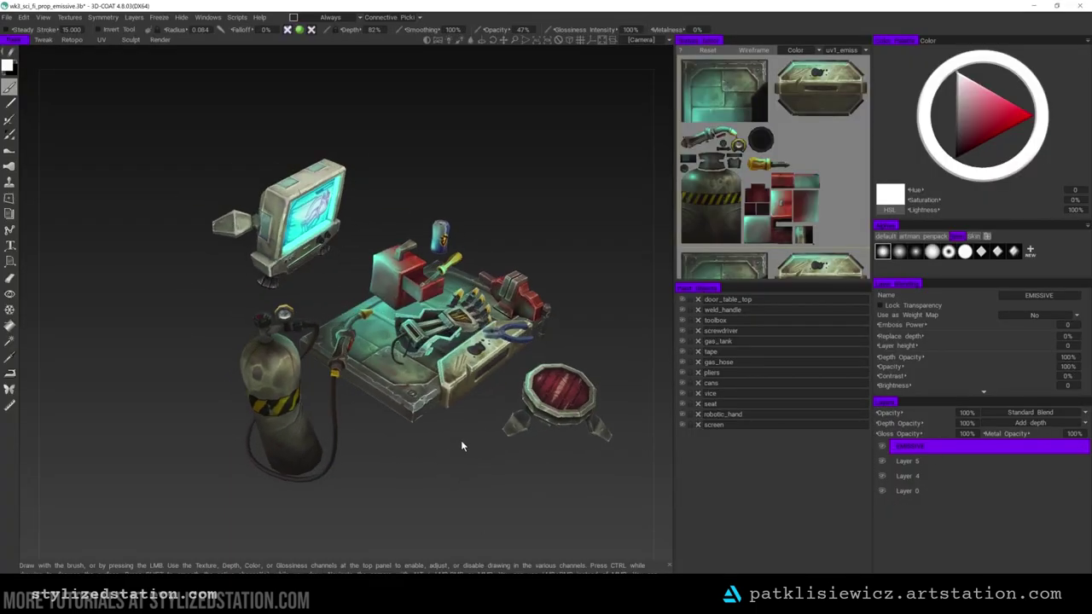
{"action": "left_click_drag", "start_coordinate": [358, 435], "coordinate": [444, 376], "text": "alt"}
{"action": "right_click_drag", "start_coordinate": [444, 375], "coordinate": [474, 368], "text": "alt"}
{"action": "left_click_drag", "start_coordinate": [474, 367], "coordinate": [563, 452], "text": "alt"}
{"action": "right_click_drag", "start_coordinate": [563, 452], "coordinate": [529, 427], "text": "alt"}
{"action": "left_click_drag", "start_coordinate": [529, 426], "coordinate": [500, 419], "text": "alt"}
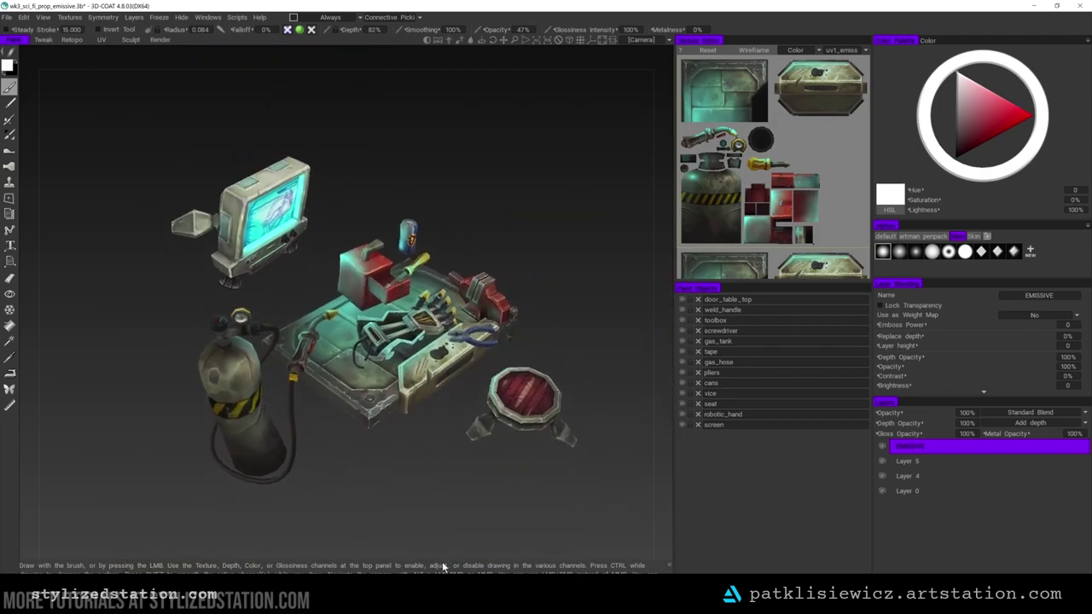
{"action": "left_click_drag", "start_coordinate": [494, 501], "coordinate": [429, 444]}
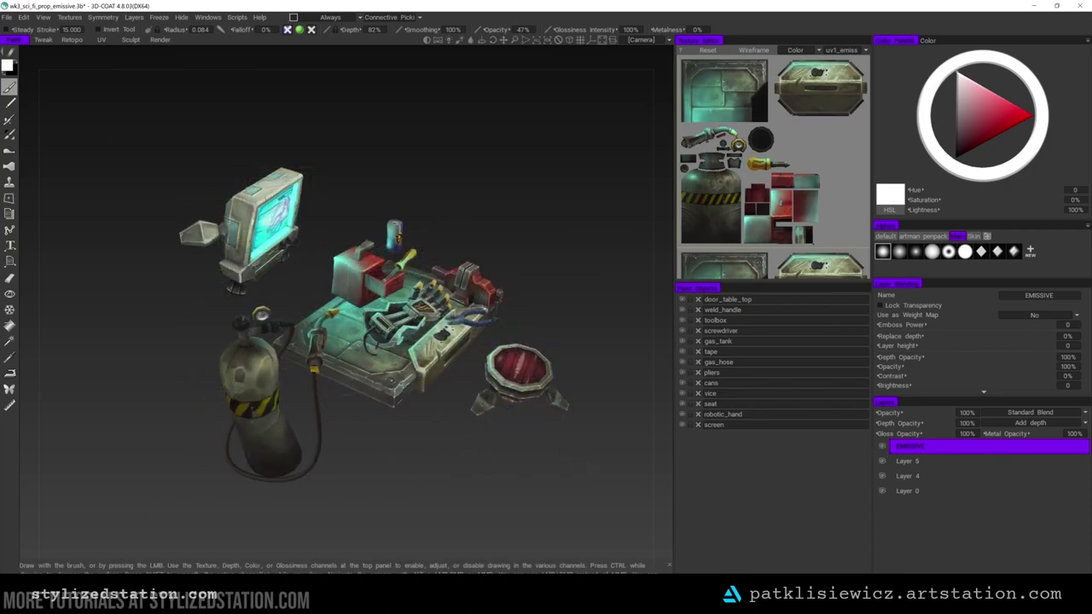
Set up a paint brush with radius 2.457, 87% opacity and a cyan colour at hue 181
{"action": "left_click", "coordinate": [9, 119]}
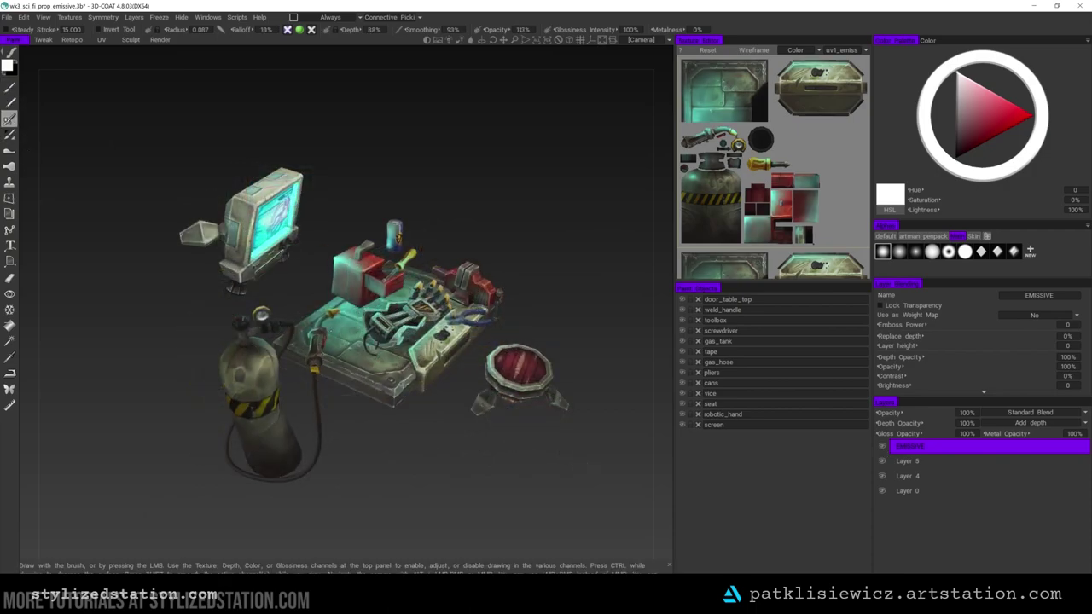
{"action": "left_click", "coordinate": [1031, 120]}
{"action": "left_click", "coordinate": [925, 115]}
{"action": "left_click", "coordinate": [1019, 107]}
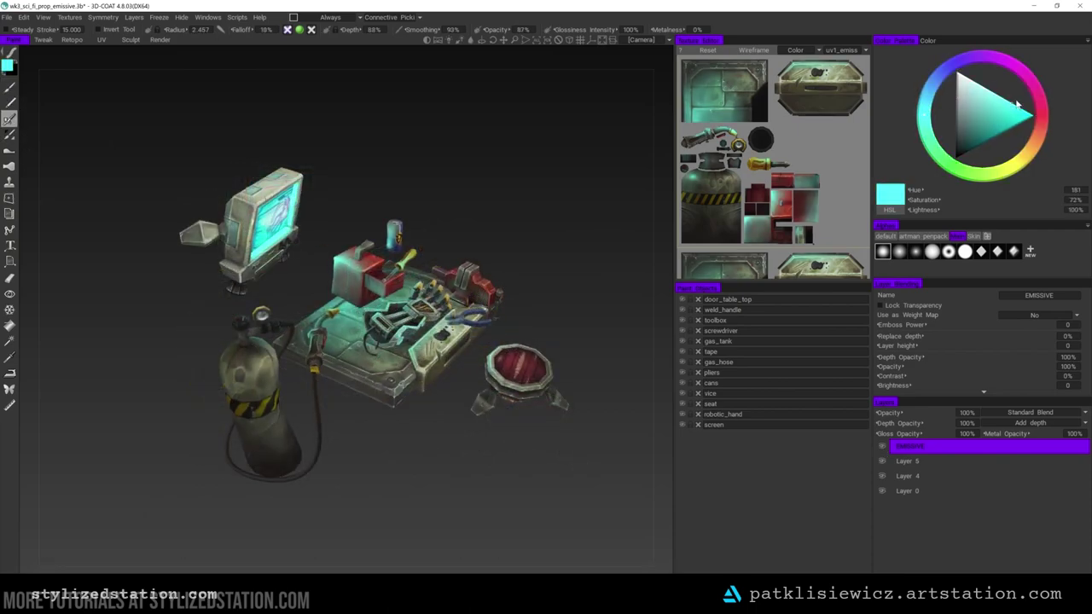
Paint trial cyan light strokes across the table top on the EMISSIVE layer and undo them
{"action": "mouse_move", "coordinate": [384, 373]}
{"action": "left_mouse_down"}
{"action": "mouse_move", "coordinate": [348, 370]}
{"action": "mouse_move", "coordinate": [357, 361]}
{"action": "left_mouse_up"}
{"action": "key", "text": "ctrl+z"}
{"action": "left_click_drag", "start_coordinate": [367, 374], "coordinate": [386, 386]}
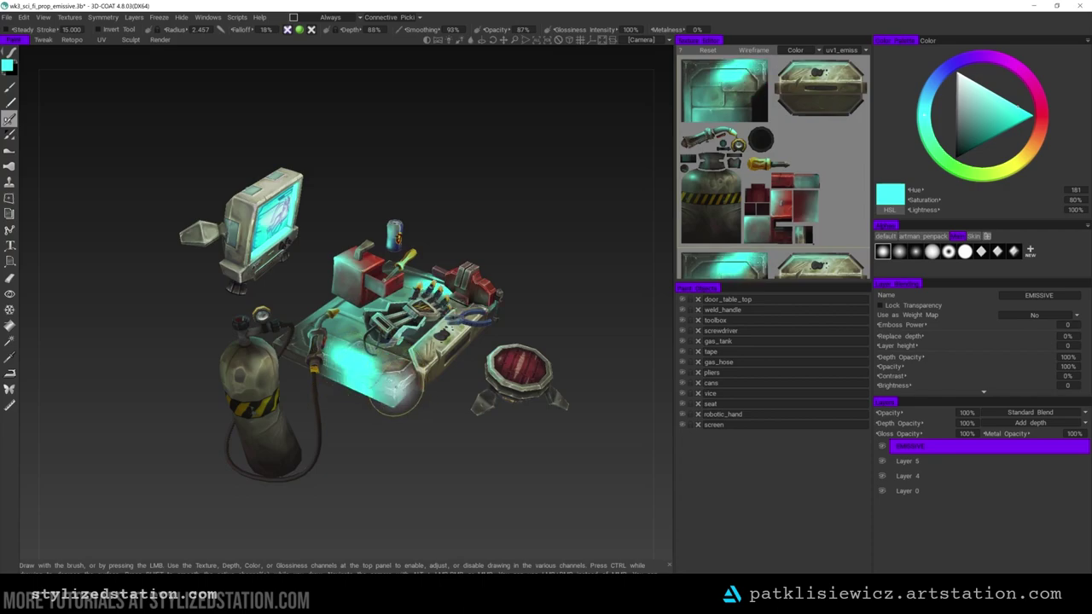
{"action": "key", "text": "ctrl+z"}
{"action": "key", "text": "ctrl+z"}
{"action": "key", "text": "ctrl+z"}
Try a cyan glow at 41% opacity on the side of the toolbox and isolate the toolbox object
{"action": "right_click_drag", "start_coordinate": [387, 378], "coordinate": [353, 395]}
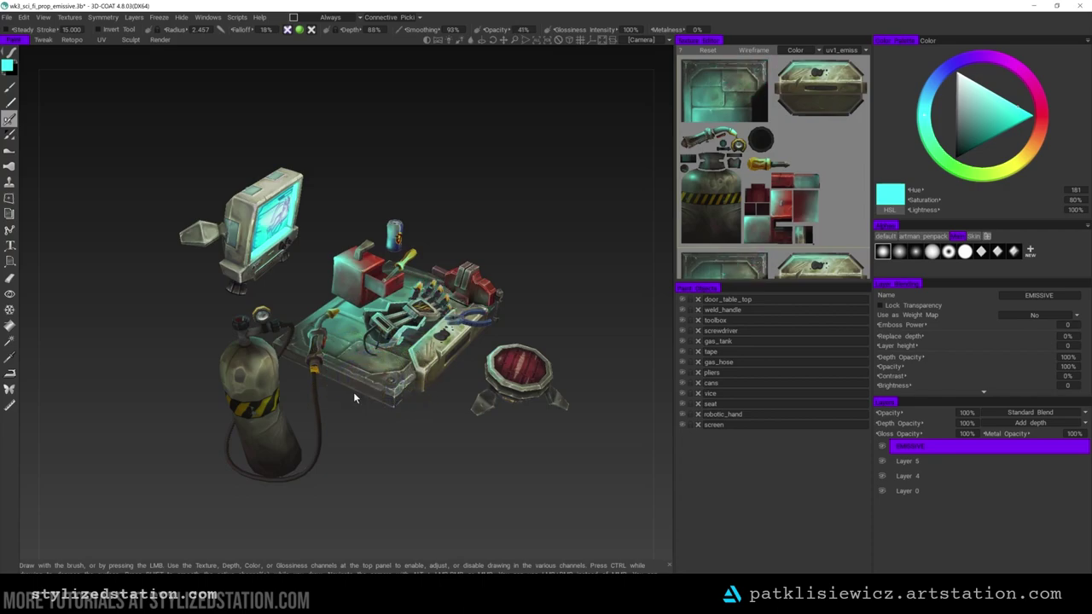
{"action": "left_click_drag", "start_coordinate": [345, 369], "coordinate": [358, 367]}
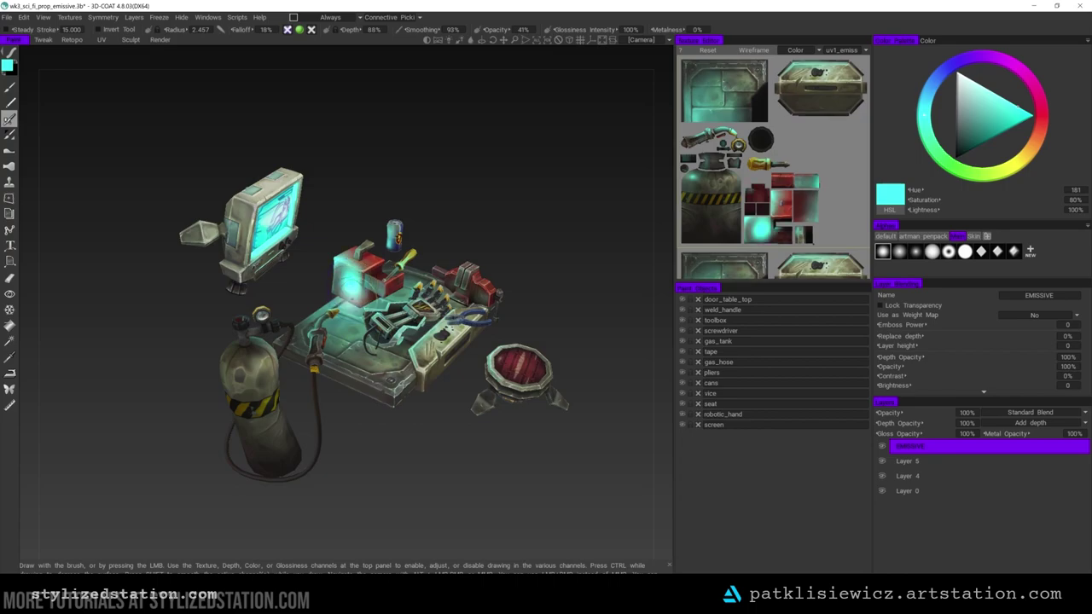
{"action": "left_click", "coordinate": [682, 321], "text": "alt"}
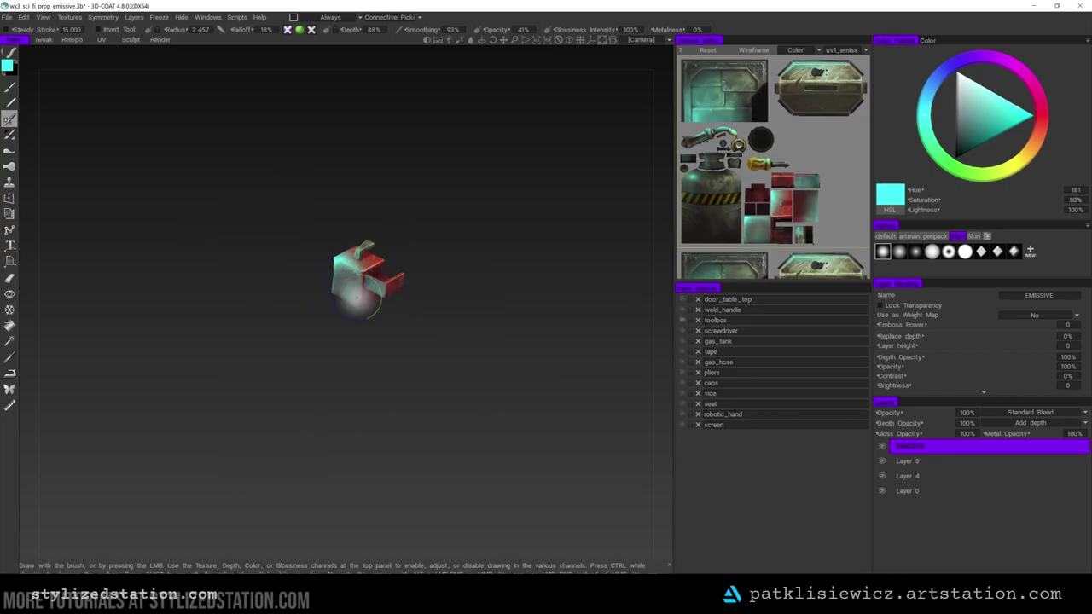
Try another cyan glow stroke on the toolbox, undo it and show all the other objects again
{"action": "left_click_drag", "start_coordinate": [357, 297], "coordinate": [344, 285]}
{"action": "key", "text": "ctrl+z"}
{"action": "left_click", "coordinate": [683, 321], "text": "alt"}
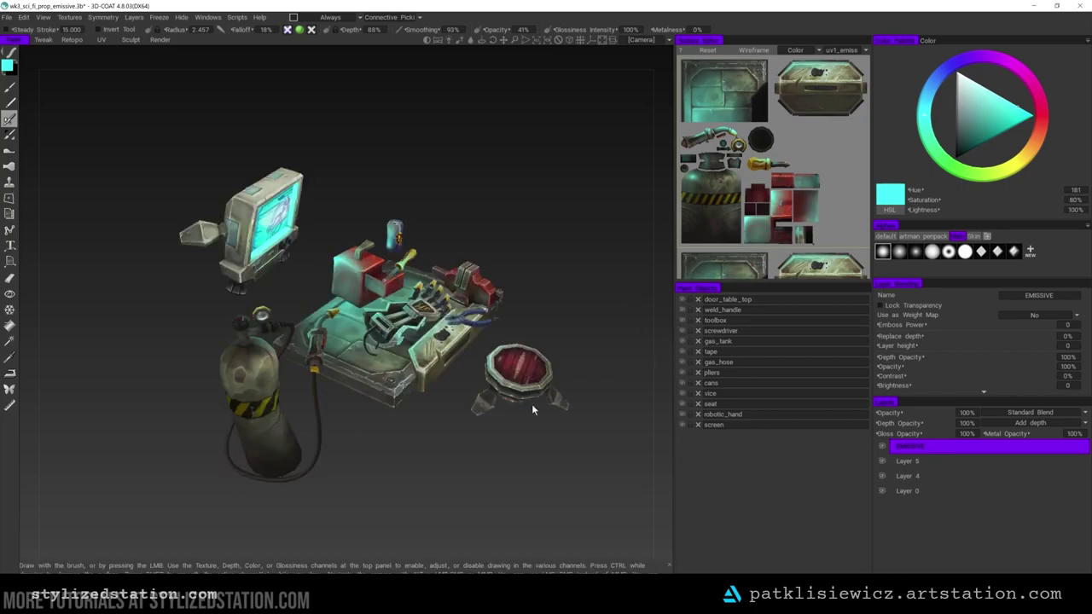
{"action": "mouse_move", "coordinate": [533, 405]}
{"action": "left_mouse_down", "text": "alt"}
{"action": "mouse_move", "coordinate": [480, 434]}
{"action": "mouse_move", "coordinate": [483, 388]}
{"action": "left_mouse_up", "text": "alt"}
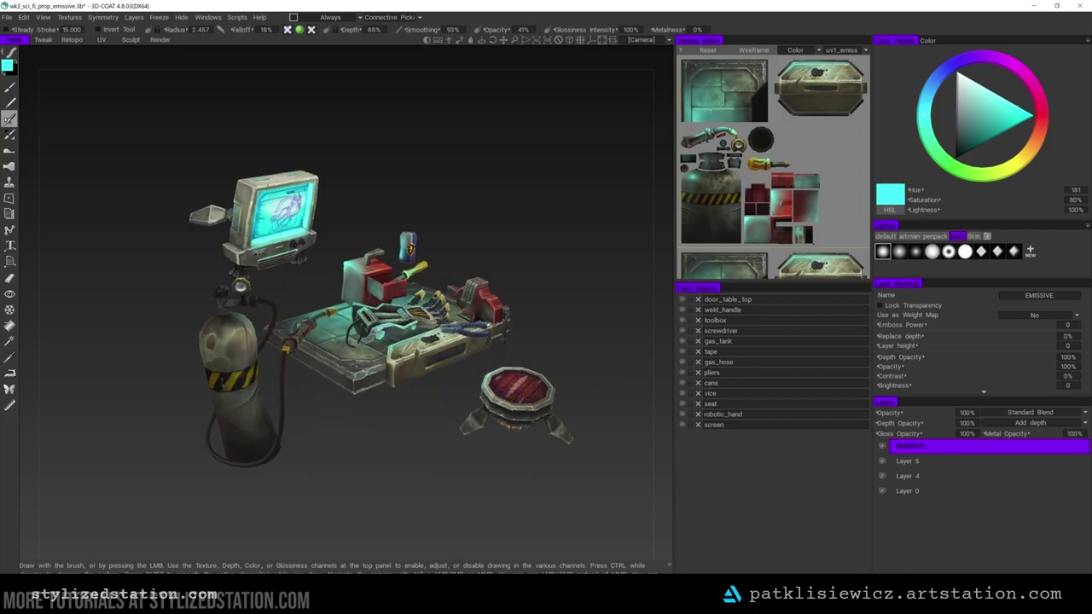
{"action": "left_click_drag", "start_coordinate": [384, 235], "coordinate": [466, 291], "text": "alt"}
{"action": "left_click_drag", "start_coordinate": [521, 375], "coordinate": [458, 460], "text": "alt"}
Open the texture export for the external editor and look at which UV sets can be exported
{"action": "key", "text": "ctrl+p"}
{"action": "left_click", "coordinate": [422, 313]}
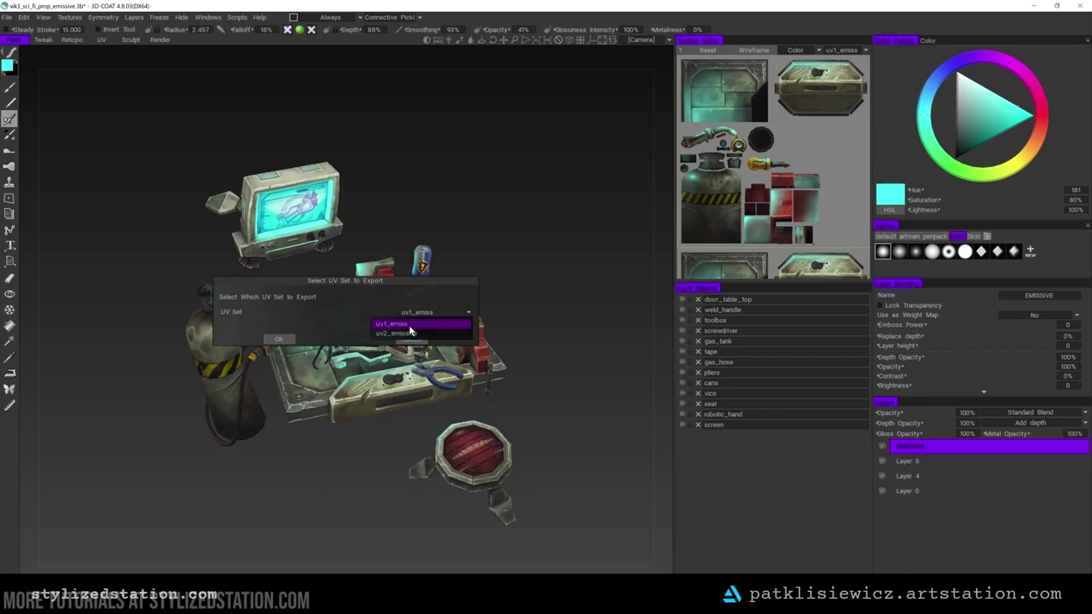
{"action": "left_click", "coordinate": [411, 339]}
Switch to Photoshop and show the black backing layers in the uv1 and uv2 EMISSIVE documents to isolate the painted light
{"action": "left_click", "coordinate": [325, 601]}
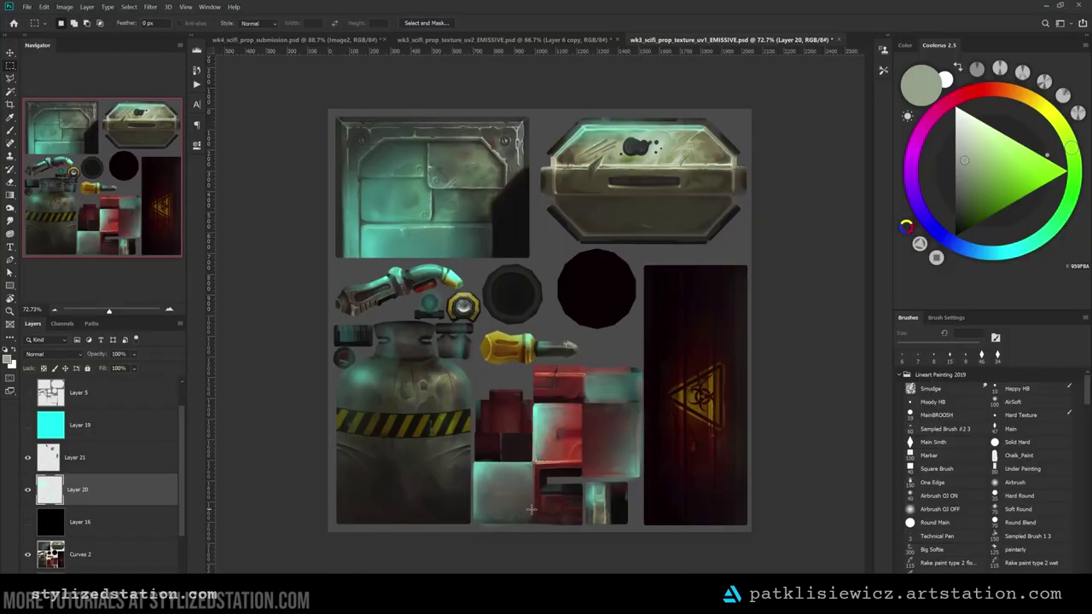
{"action": "left_click", "coordinate": [491, 40]}
{"action": "left_click", "coordinate": [28, 456]}
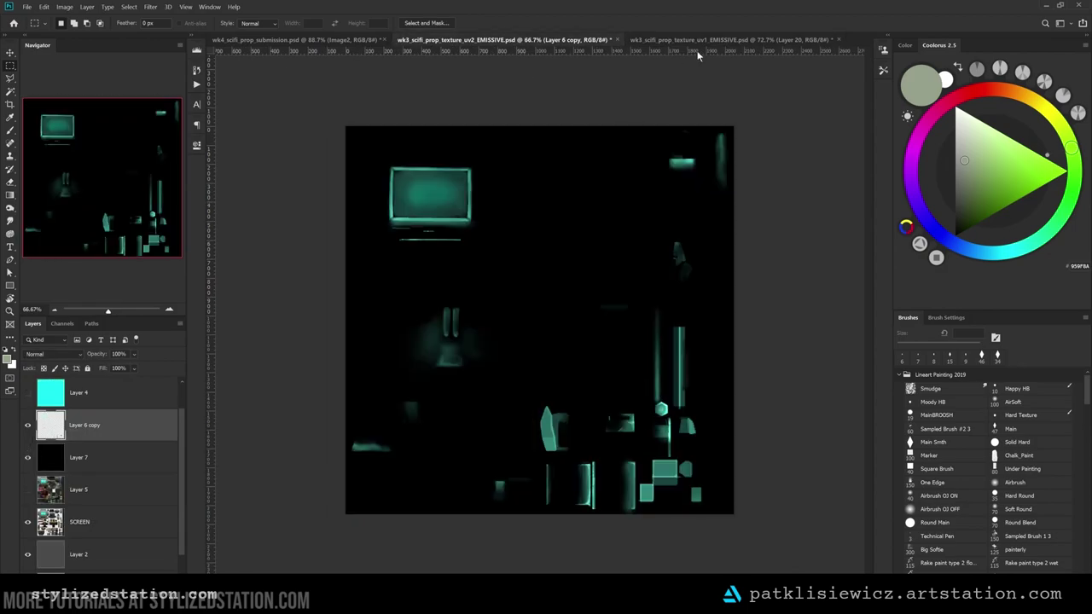
{"action": "left_click", "coordinate": [697, 41]}
{"action": "left_click", "coordinate": [28, 523]}
{"action": "left_click", "coordinate": [550, 39]}
{"action": "left_click", "coordinate": [27, 425]}
{"action": "left_click", "coordinate": [27, 426]}
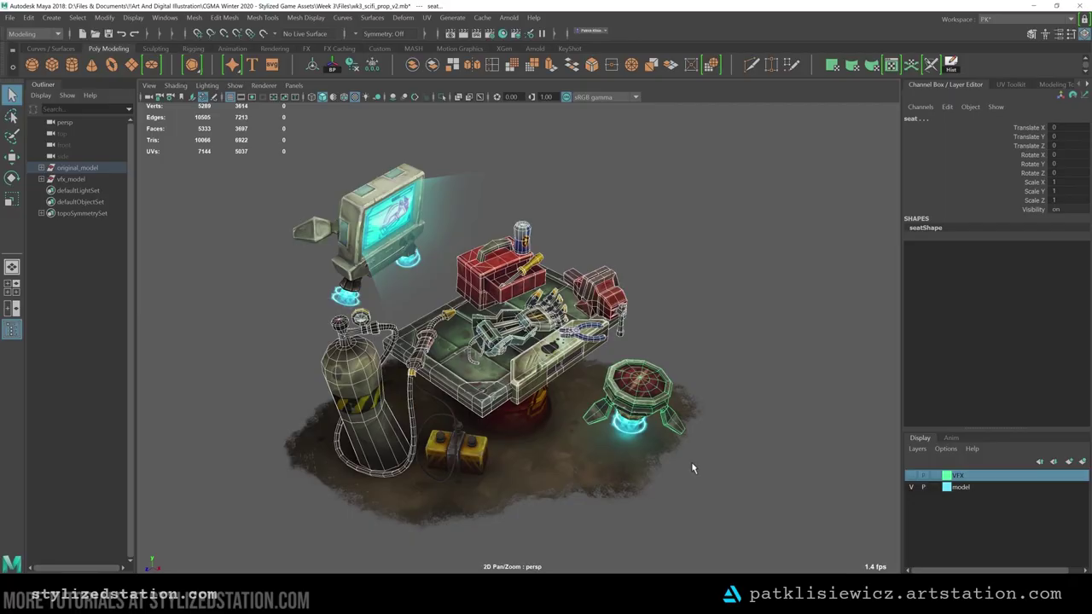
Switch to Maya, make the VFX display layer visible, and hide and restore the model layer to compare them
{"action": "mouse_move", "coordinate": [691, 462]}
{"action": "left_mouse_down", "text": "alt"}
{"action": "mouse_move", "coordinate": [667, 476]}
{"action": "mouse_move", "coordinate": [687, 472]}
{"action": "left_mouse_up", "text": "alt"}
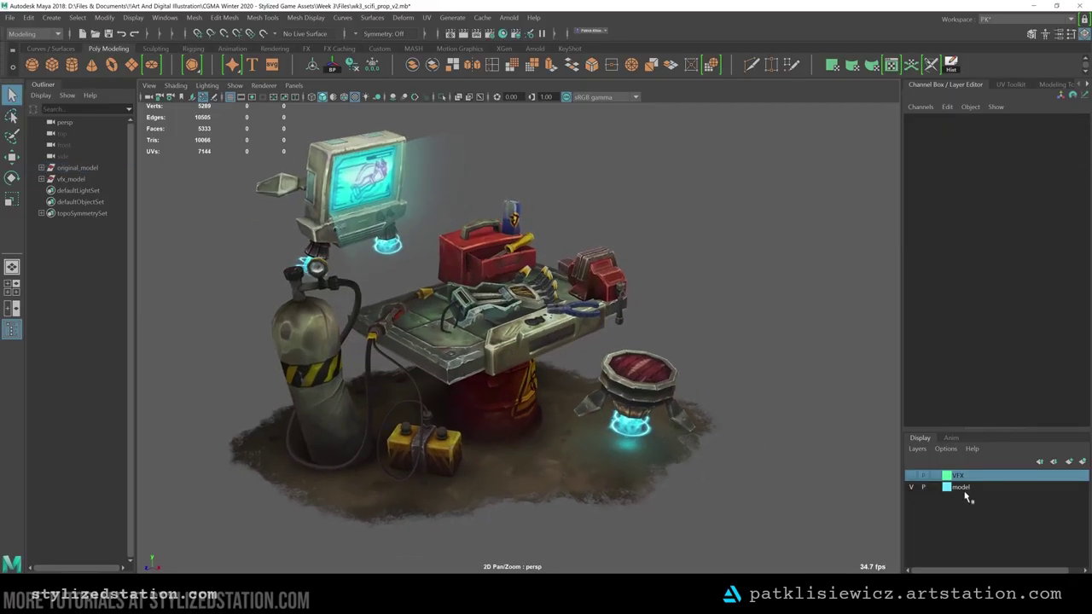
{"action": "left_click", "coordinate": [911, 476]}
{"action": "left_click", "coordinate": [911, 486]}
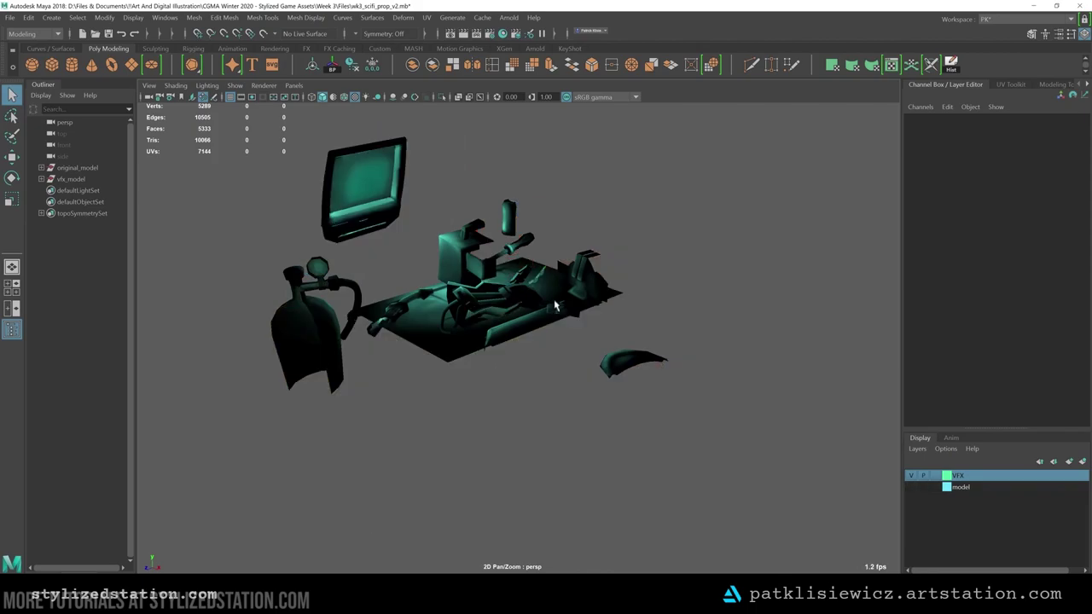
{"action": "left_click", "coordinate": [911, 487]}
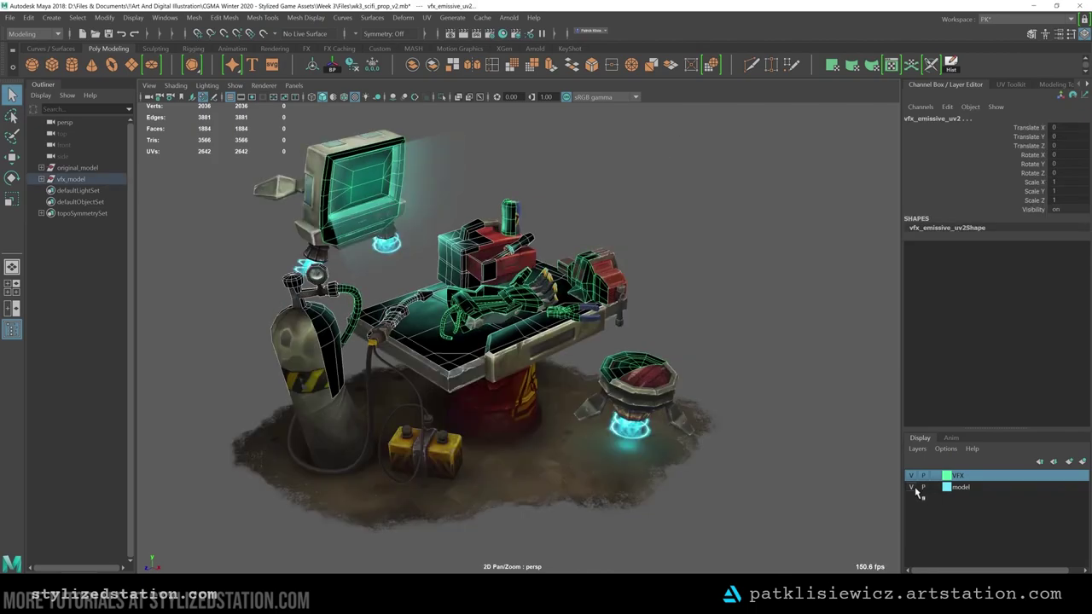
Select all vertices of the uv1 emissive overlay mesh and bring the uv2 emissive mesh into the component selection
{"action": "scroll", "coordinate": [563, 250], "scroll_direction": "up", "scroll_amount": 5}
{"action": "right_click_drag", "start_coordinate": [564, 250], "coordinate": [557, 287]}
{"action": "scroll", "coordinate": [667, 348], "scroll_direction": "down", "scroll_amount": 3}
{"action": "scroll", "coordinate": [668, 358], "scroll_direction": "down", "scroll_amount": 2}
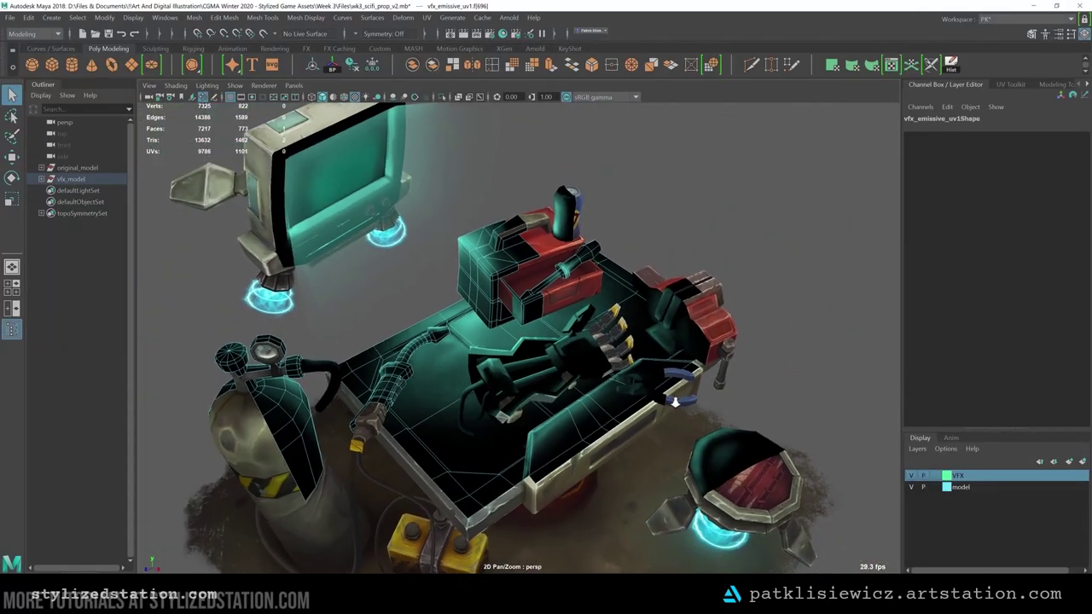
{"action": "left_click_drag", "start_coordinate": [675, 400], "coordinate": [550, 257], "text": "alt"}
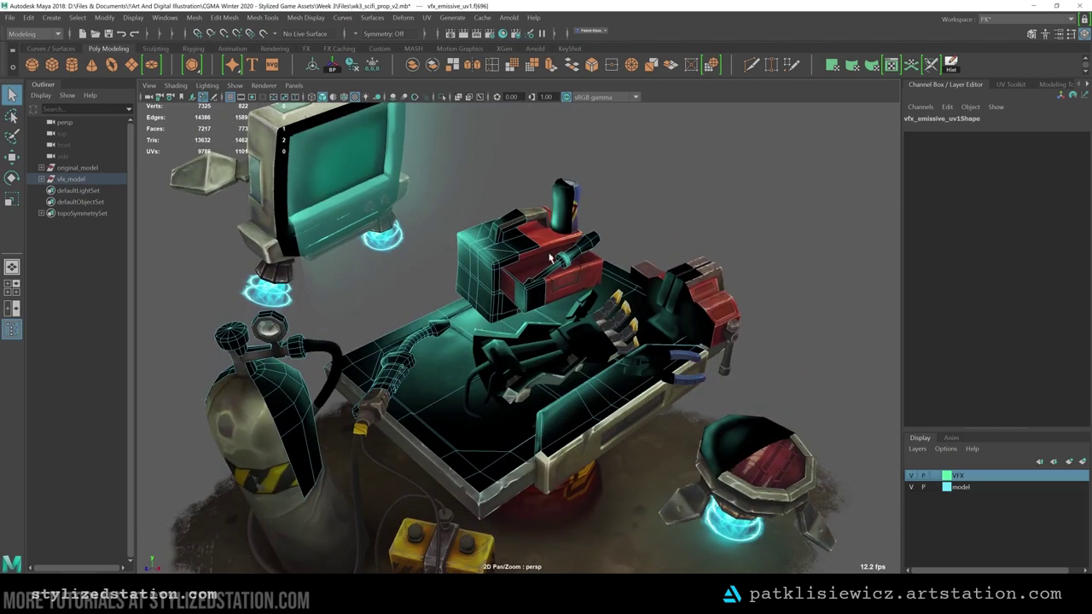
{"action": "scroll", "coordinate": [437, 361], "scroll_direction": "down", "scroll_amount": 5}
{"action": "right_click_drag", "start_coordinate": [544, 280], "coordinate": [499, 279]}
{"action": "left_click_drag", "start_coordinate": [729, 180], "coordinate": [277, 514]}
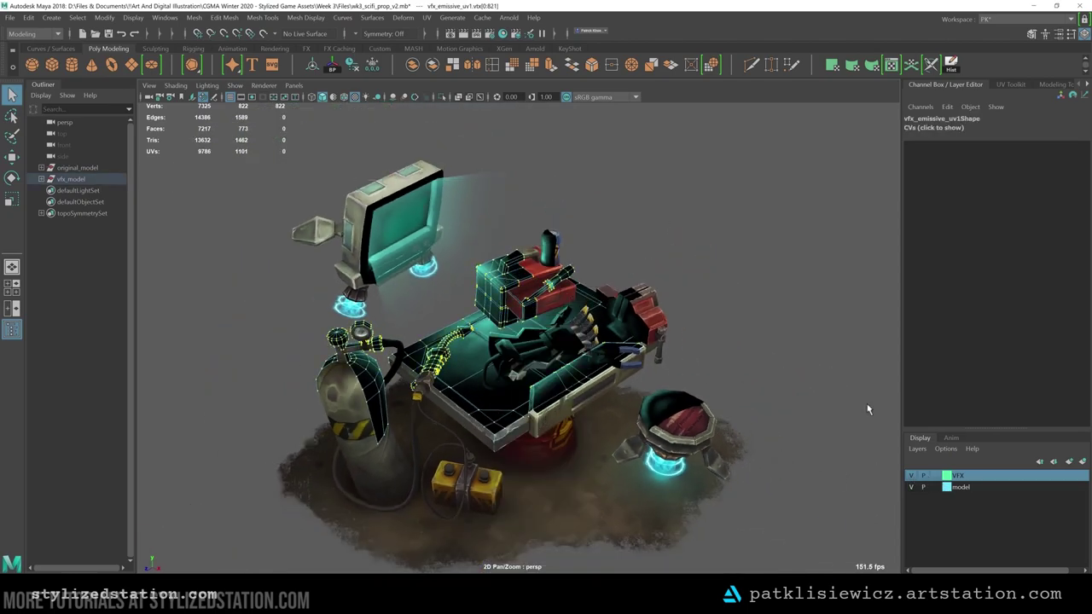
{"action": "right_click_drag", "start_coordinate": [340, 193], "coordinate": [384, 228], "text": "ctrl"}
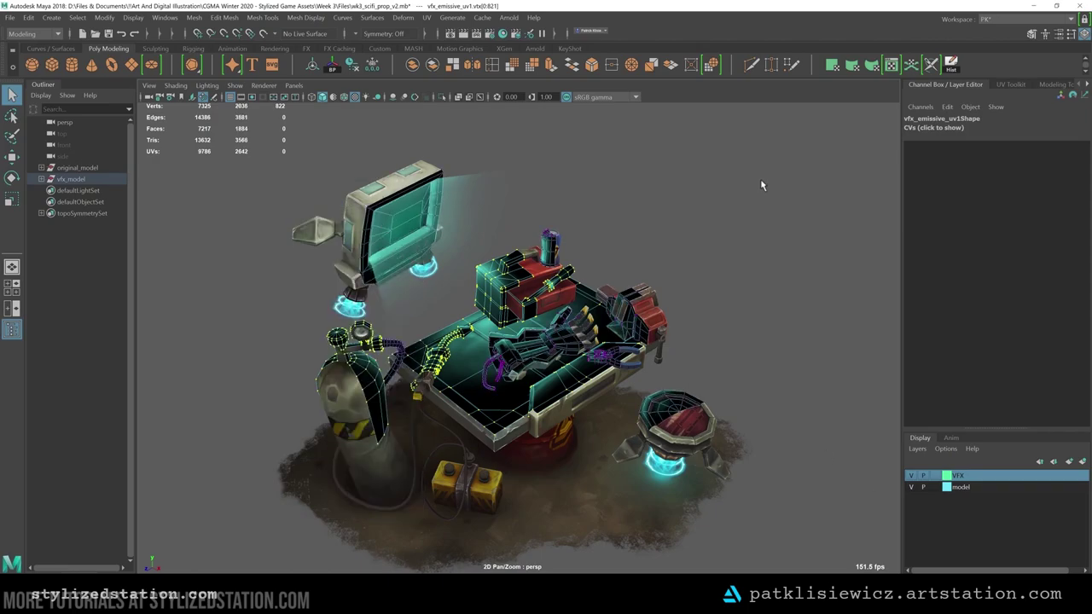
Try a strong outward offset of the emissive mesh's vertices along their normals with the Move tool and undo it
{"action": "key", "text": "w"}
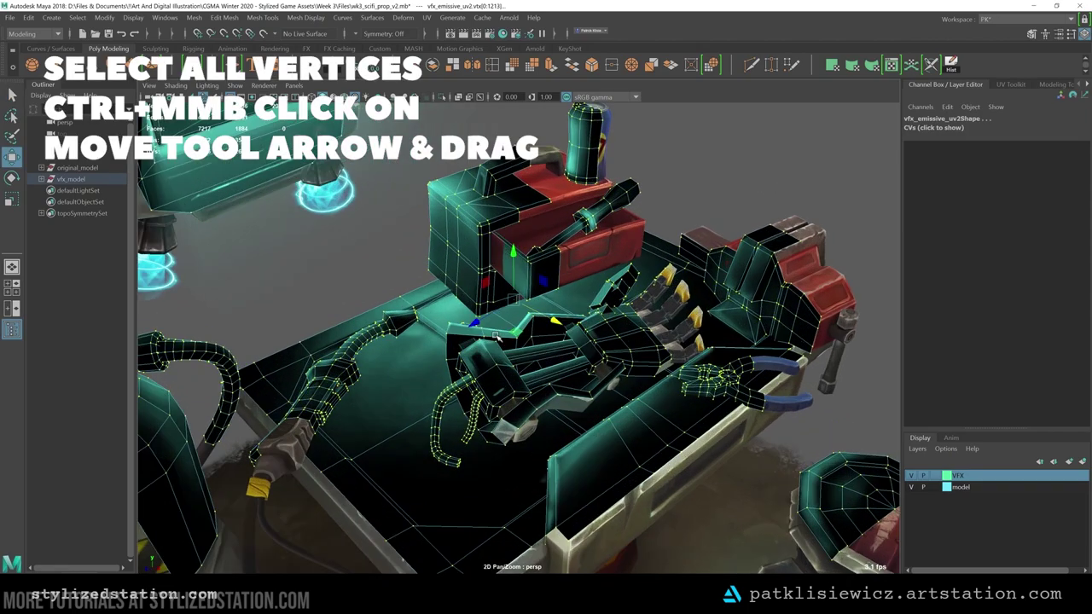
{"action": "middle_click_drag", "start_coordinate": [478, 323], "coordinate": [472, 339], "text": "ctrl"}
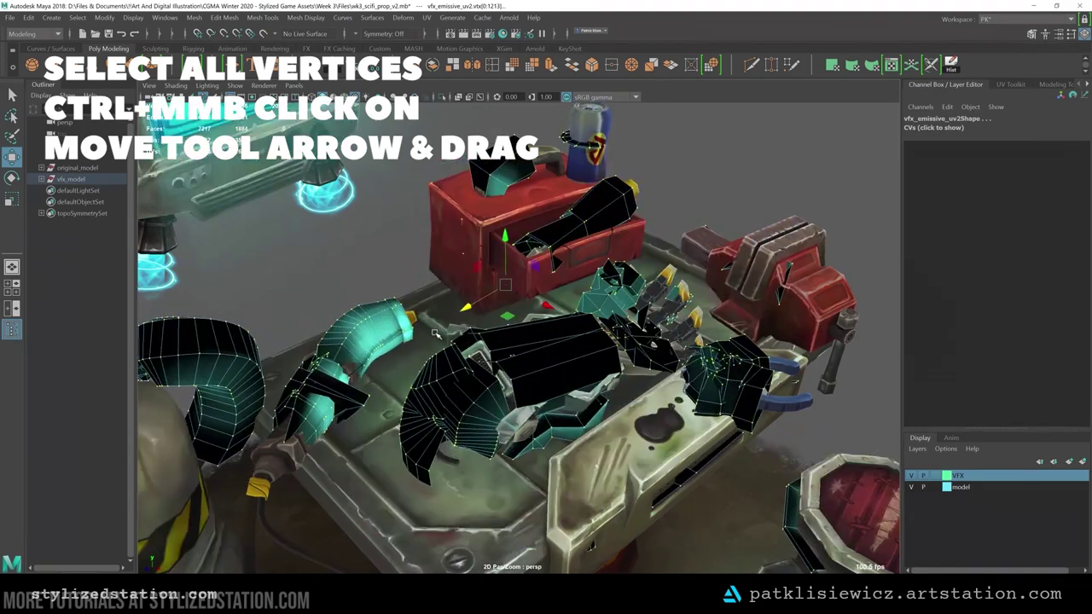
{"action": "key", "text": "ctrl+z"}
Nudge the emissive mesh's vertices slightly along their normals, check the gap around the toolbox, and clear the selection
{"action": "right_click_drag", "start_coordinate": [473, 339], "coordinate": [538, 404], "text": "alt"}
{"action": "left_click_drag", "start_coordinate": [538, 405], "coordinate": [540, 380], "text": "alt"}
{"action": "right_click_drag", "start_coordinate": [540, 381], "coordinate": [600, 424], "text": "alt"}
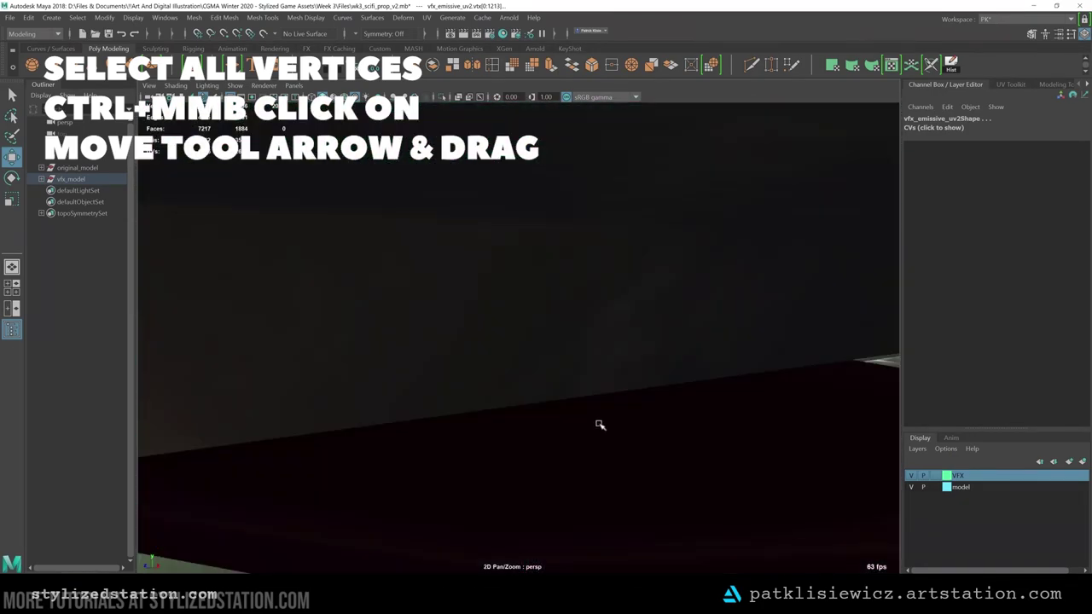
{"action": "middle_click_drag", "start_coordinate": [600, 424], "coordinate": [584, 454], "text": "alt"}
{"action": "middle_click_drag", "start_coordinate": [543, 349], "coordinate": [634, 406], "text": "alt"}
{"action": "right_click_drag", "start_coordinate": [325, 78], "coordinate": [531, 309], "text": "alt"}
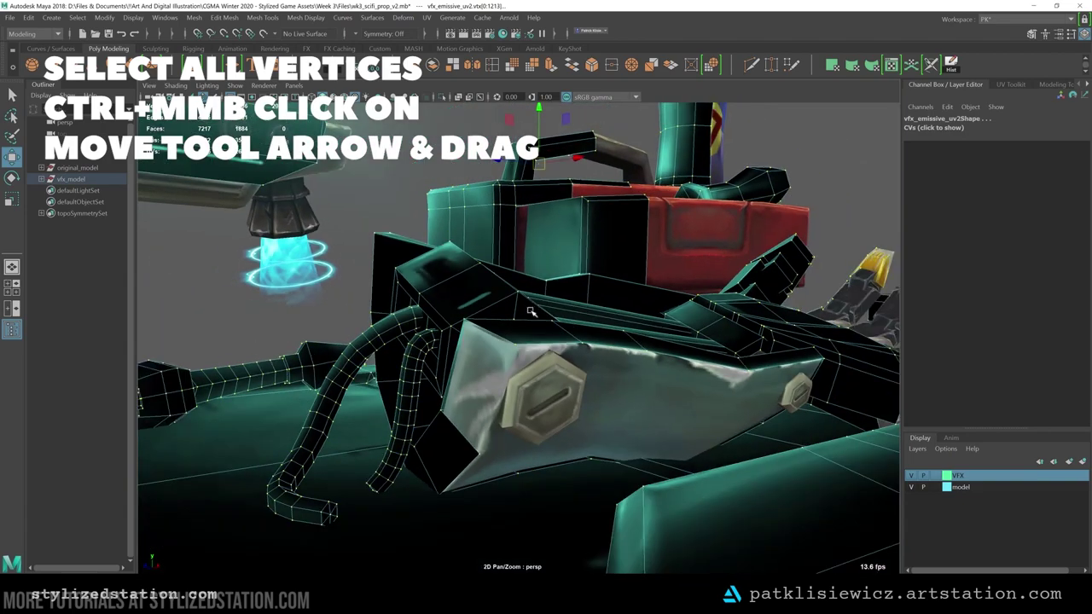
{"action": "left_click_drag", "start_coordinate": [531, 310], "coordinate": [568, 188], "text": "alt"}
{"action": "middle_click_drag", "start_coordinate": [569, 188], "coordinate": [554, 271], "text": "alt"}
{"action": "right_click_drag", "start_coordinate": [554, 270], "coordinate": [423, 162], "text": "alt"}
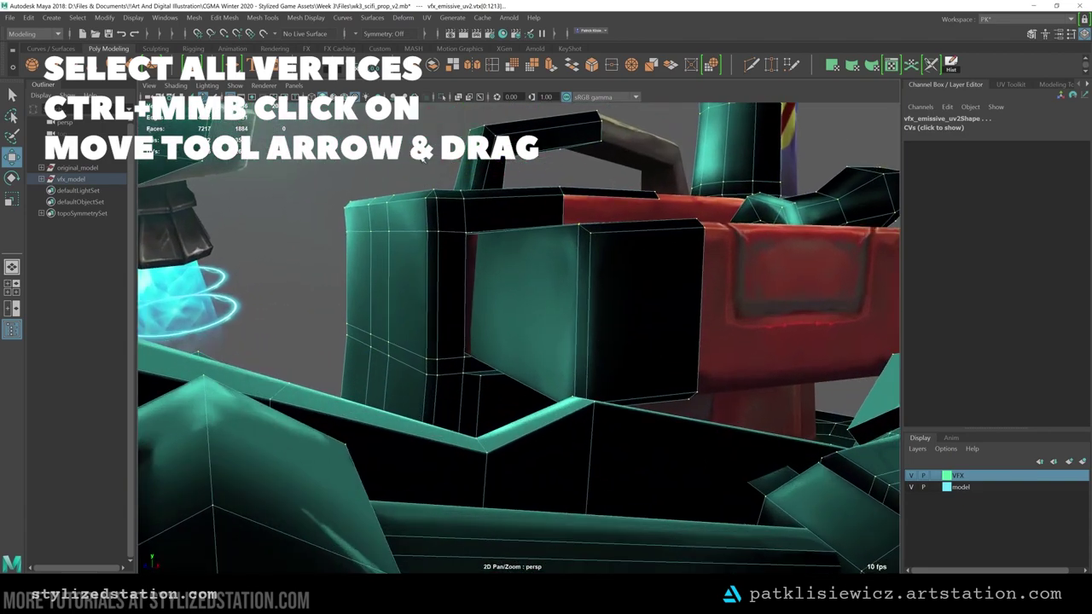
{"action": "middle_click_drag", "start_coordinate": [422, 157], "coordinate": [417, 154], "text": "ctrl"}
{"action": "right_click_drag", "start_coordinate": [418, 153], "coordinate": [461, 194], "text": "alt"}
{"action": "left_click_drag", "start_coordinate": [460, 195], "coordinate": [457, 242], "text": "alt"}
{"action": "key", "text": "F8"}
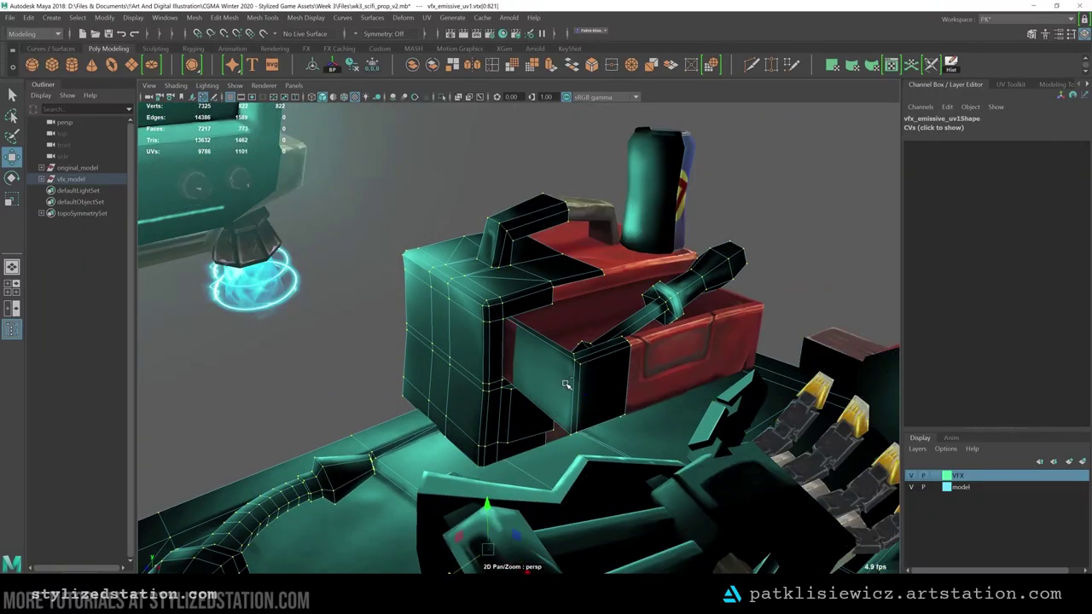
{"action": "right_click_drag", "start_coordinate": [565, 383], "coordinate": [478, 376], "text": "alt"}
{"action": "left_click", "coordinate": [768, 301]}
Set the Hardware Renderer 2.0 transparency algorithm to Depth Peeling and check the overlay from several angles
{"action": "left_click_drag", "start_coordinate": [768, 300], "coordinate": [597, 256], "text": "alt"}
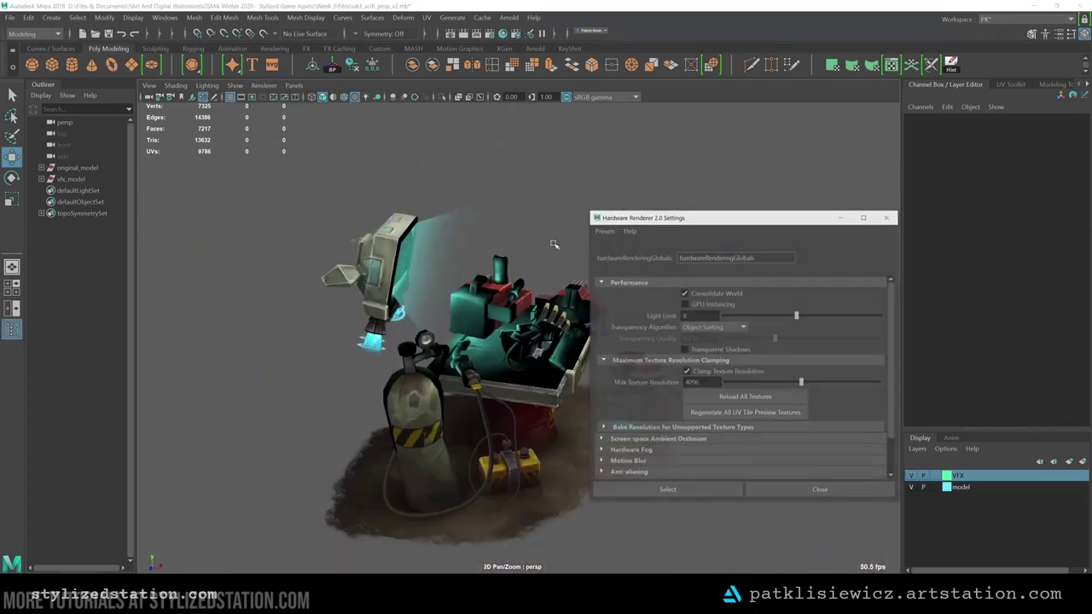
{"action": "left_click", "coordinate": [731, 327]}
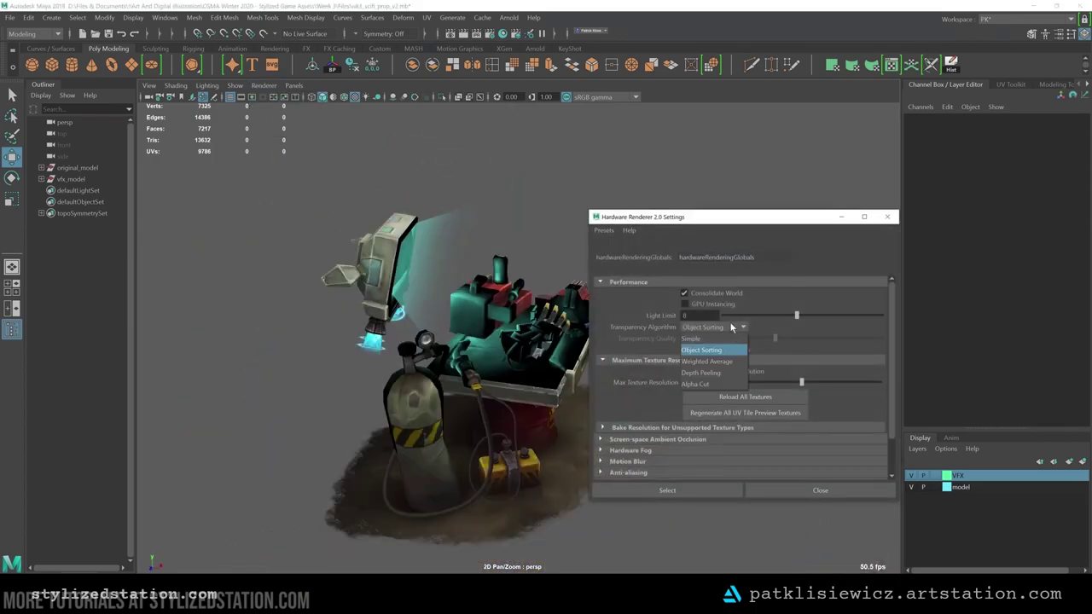
{"action": "left_click", "coordinate": [709, 373]}
{"action": "left_click", "coordinate": [819, 490]}
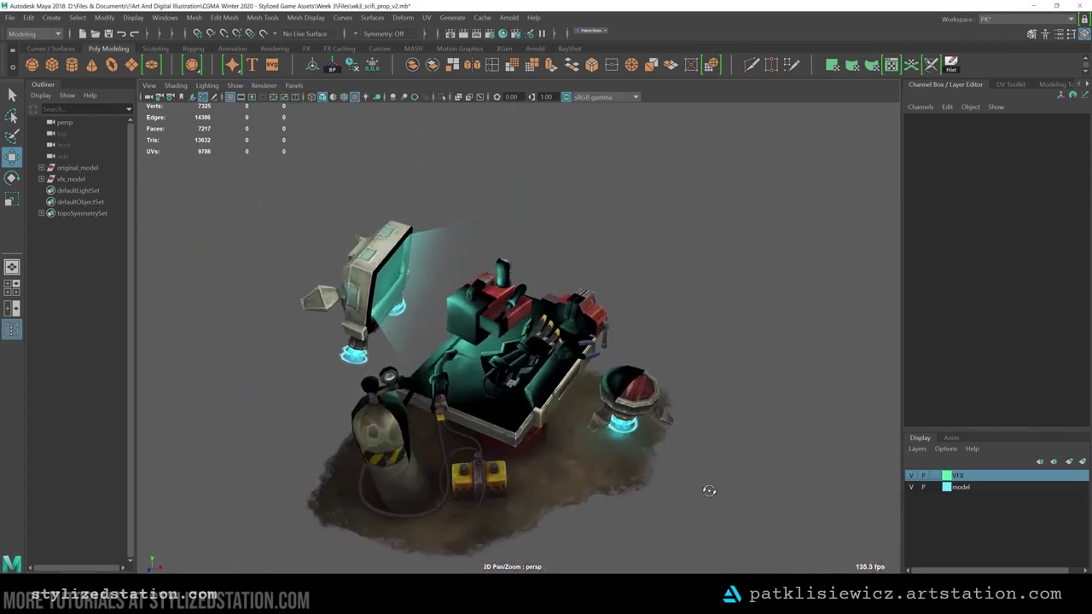
{"action": "left_click", "coordinate": [688, 392]}
{"action": "left_click_drag", "start_coordinate": [687, 391], "coordinate": [720, 366], "text": "alt"}
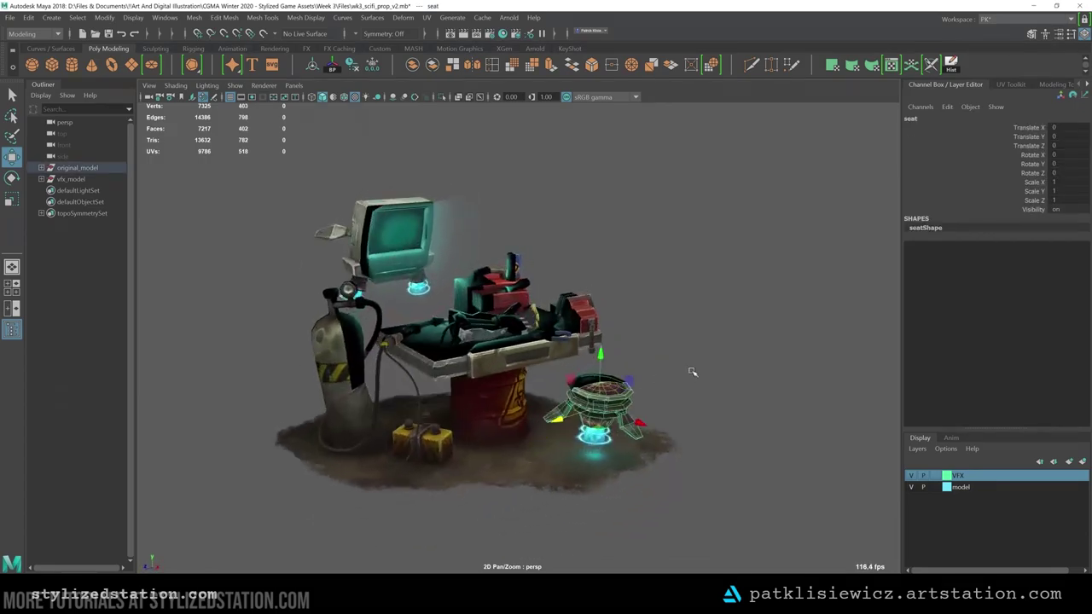
{"action": "left_click", "coordinate": [692, 372]}
{"action": "right_click_drag", "start_coordinate": [691, 372], "coordinate": [658, 370], "text": "alt"}
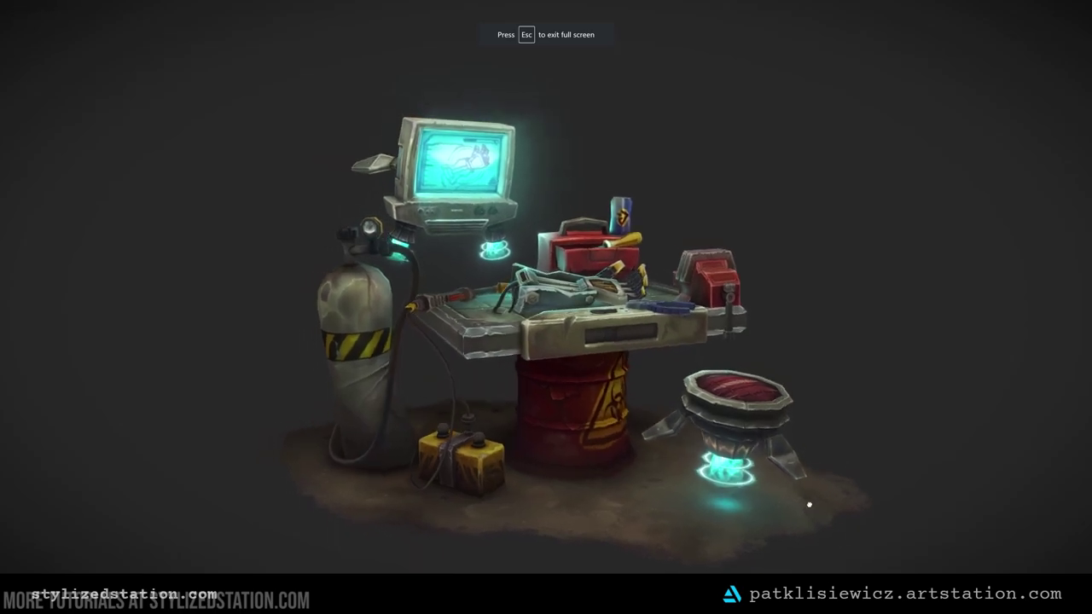
Switch to the Sketchfab viewer, examine the finished work bench from several angles and leave full screen
{"action": "left_click_drag", "start_coordinate": [808, 505], "coordinate": [653, 411]}
{"action": "scroll", "coordinate": [594, 441], "scroll_direction": "down", "scroll_amount": 3}
{"action": "right_click_drag", "start_coordinate": [654, 411], "coordinate": [603, 417]}
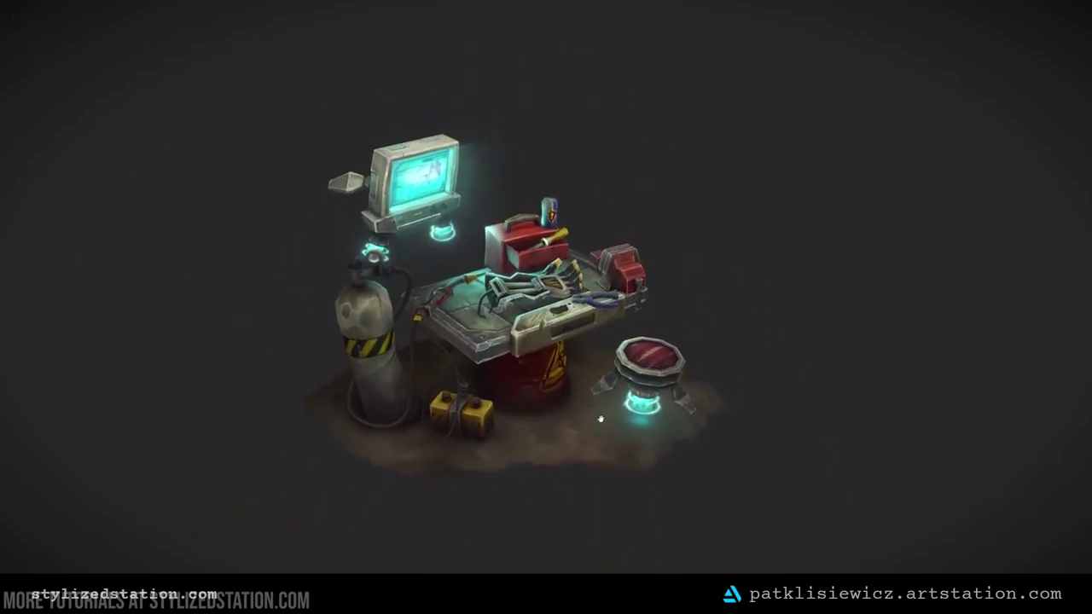
{"action": "key", "text": "Escape"}
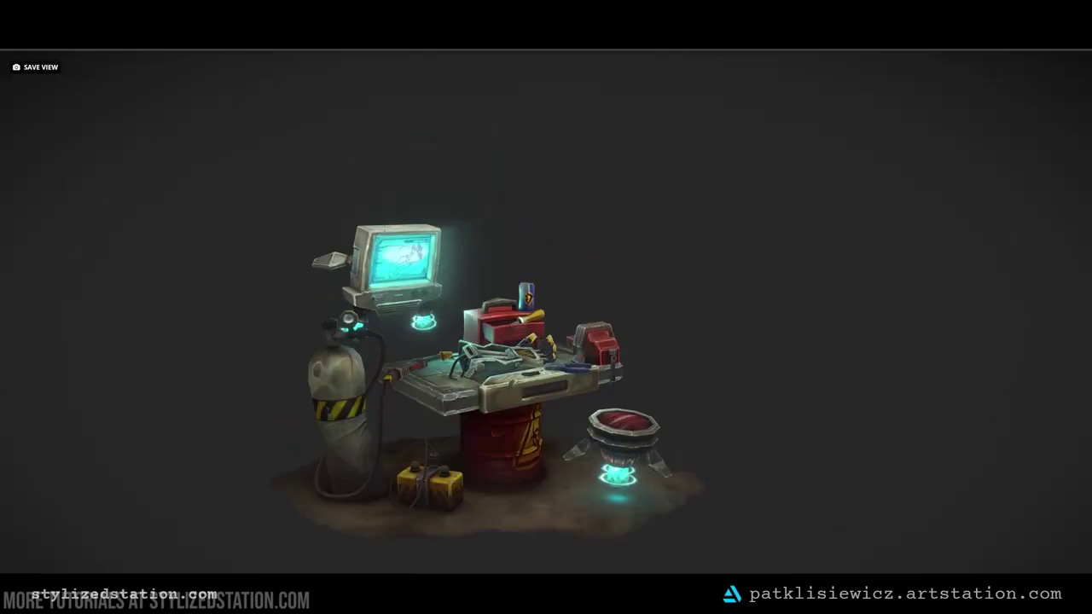
Open the model's 3D settings and look over the Shadeless shading option and the uv2 material's PBR maps
{"action": "left_click", "coordinate": [990, 106]}
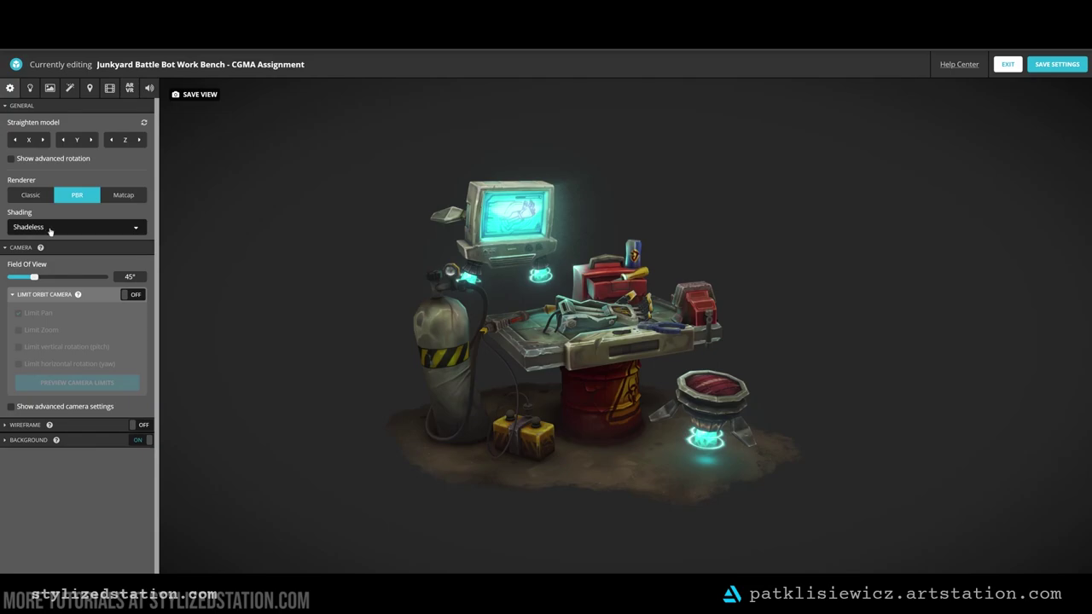
{"action": "left_click", "coordinate": [49, 231]}
{"action": "left_click", "coordinate": [50, 230]}
{"action": "left_click", "coordinate": [49, 88]}
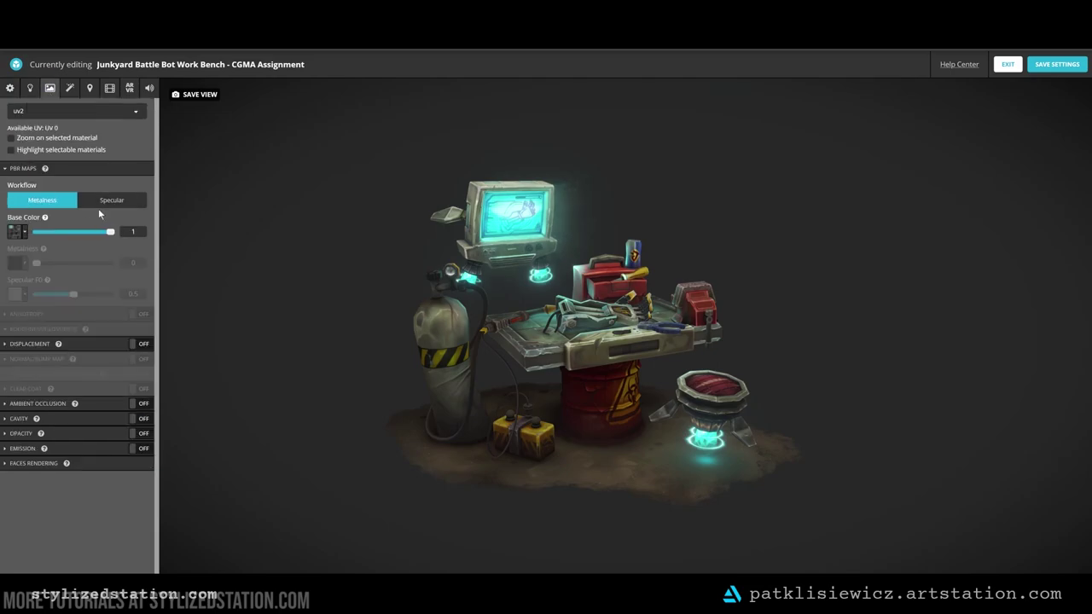
{"action": "left_click", "coordinate": [6, 169]}
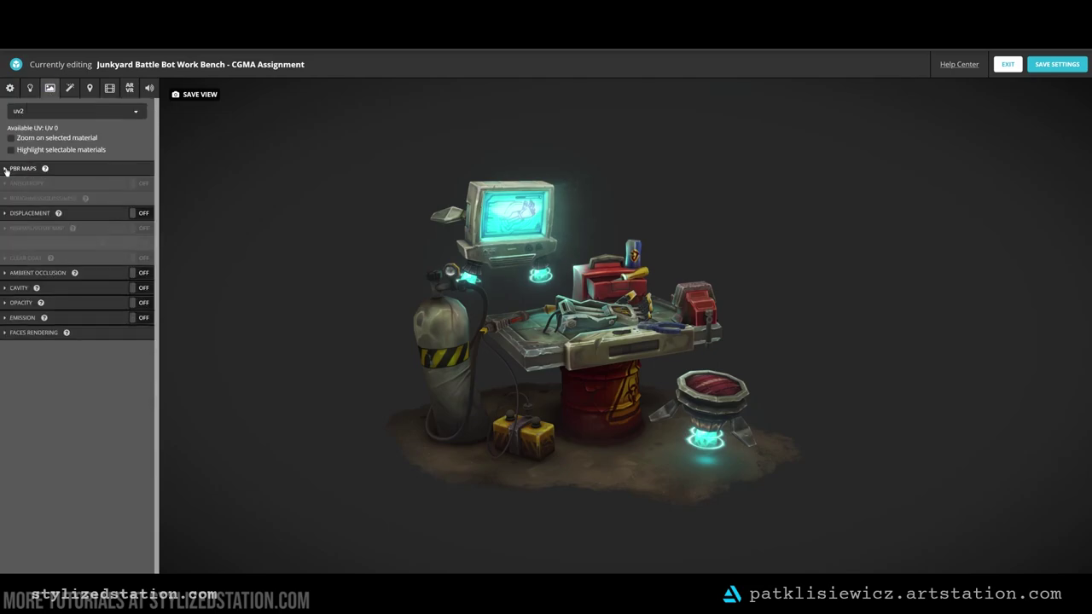
{"action": "left_click", "coordinate": [6, 169]}
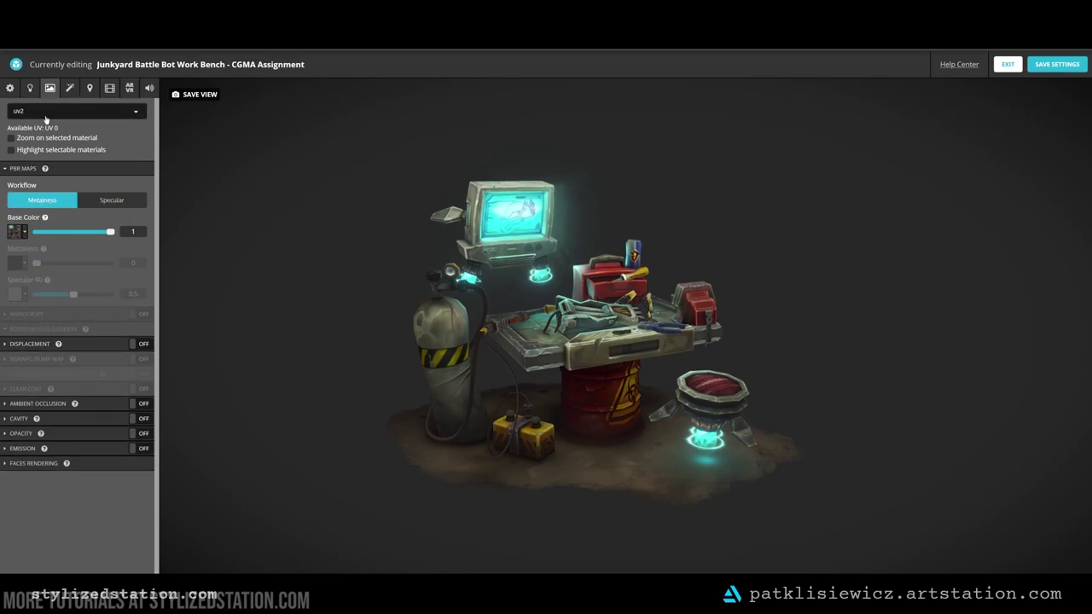
Go through the uv1 and uv2 materials and select the uv1_emiss material
{"action": "left_click", "coordinate": [43, 112]}
{"action": "left_click", "coordinate": [36, 155]}
{"action": "left_click", "coordinate": [58, 115]}
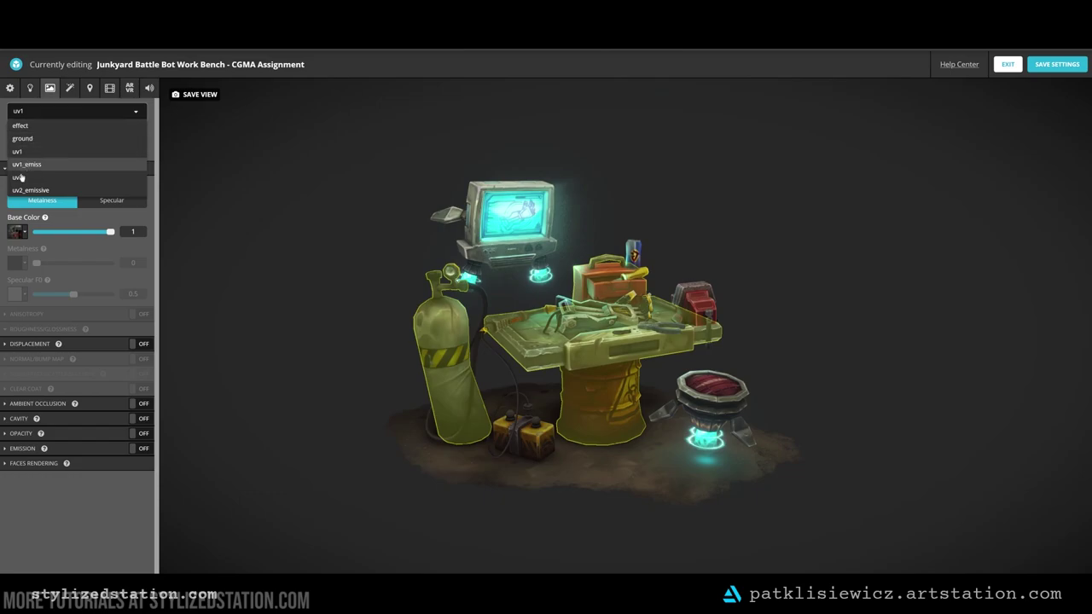
{"action": "left_click", "coordinate": [21, 177]}
{"action": "left_click", "coordinate": [52, 114]}
{"action": "left_click", "coordinate": [44, 165]}
{"action": "left_click_drag", "start_coordinate": [311, 319], "coordinate": [312, 339]}
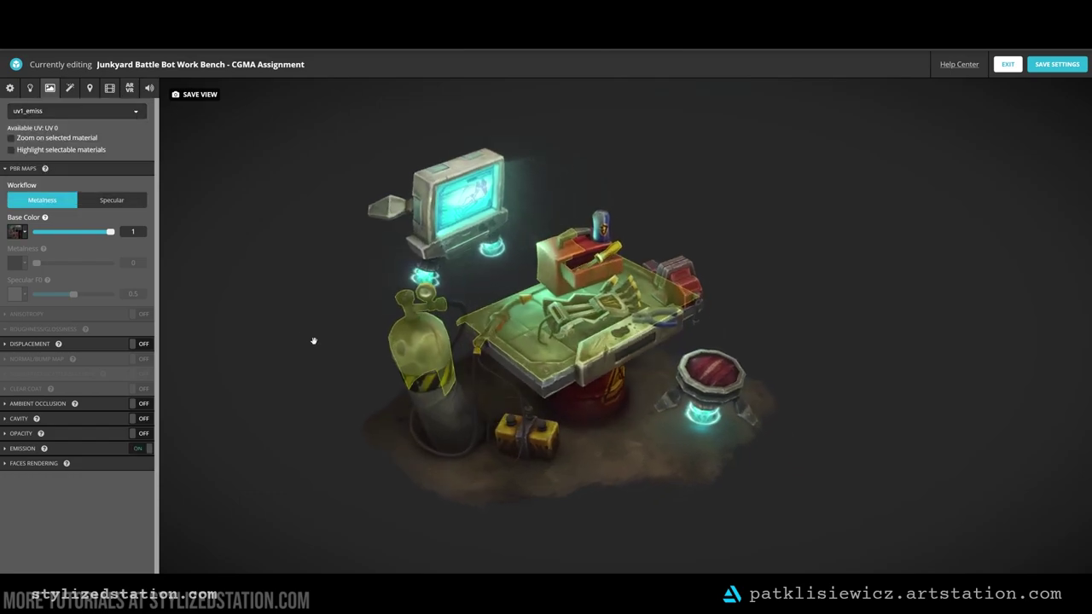
Show the uv1_emiss material's Emission settings and compare its Base Color at 0 and at 1
{"action": "left_click", "coordinate": [5, 448]}
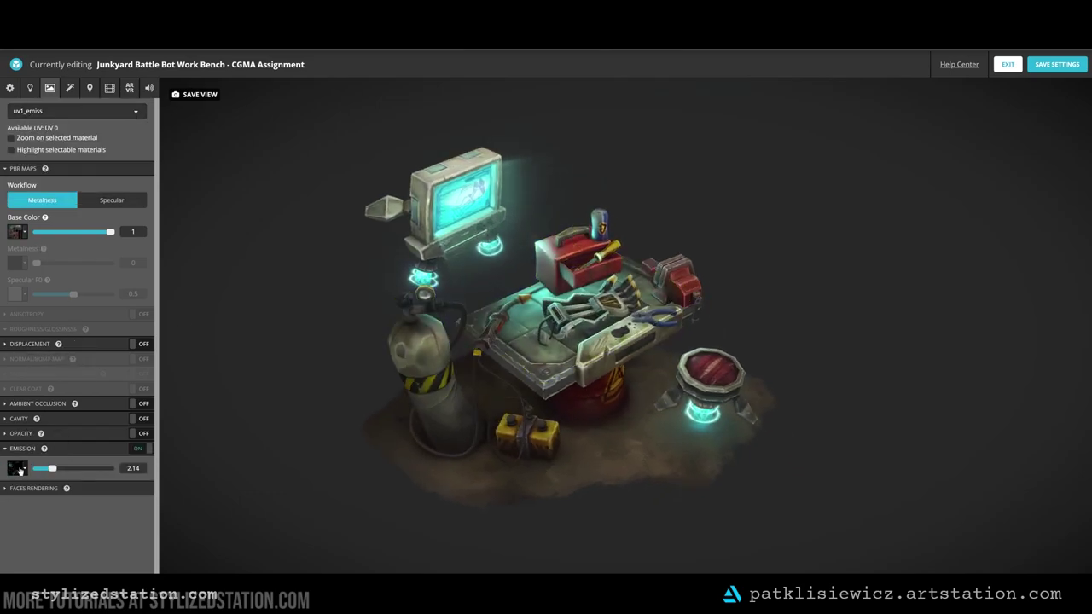
{"action": "left_click", "coordinate": [24, 472]}
{"action": "left_click", "coordinate": [26, 470]}
{"action": "left_click_drag", "start_coordinate": [107, 235], "coordinate": [36, 232]}
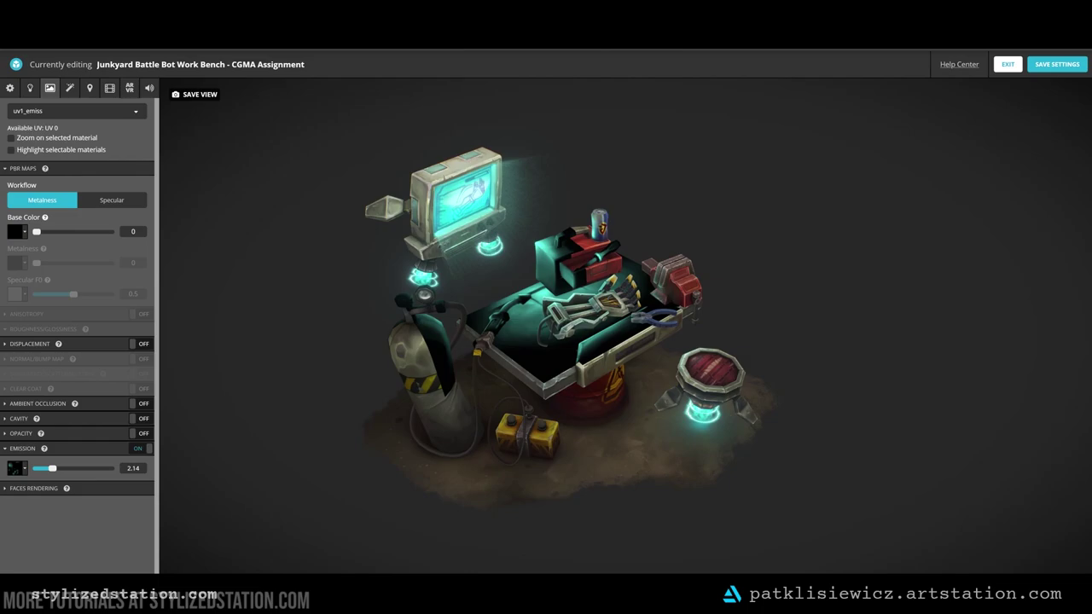
{"action": "left_click_drag", "start_coordinate": [36, 232], "coordinate": [115, 233]}
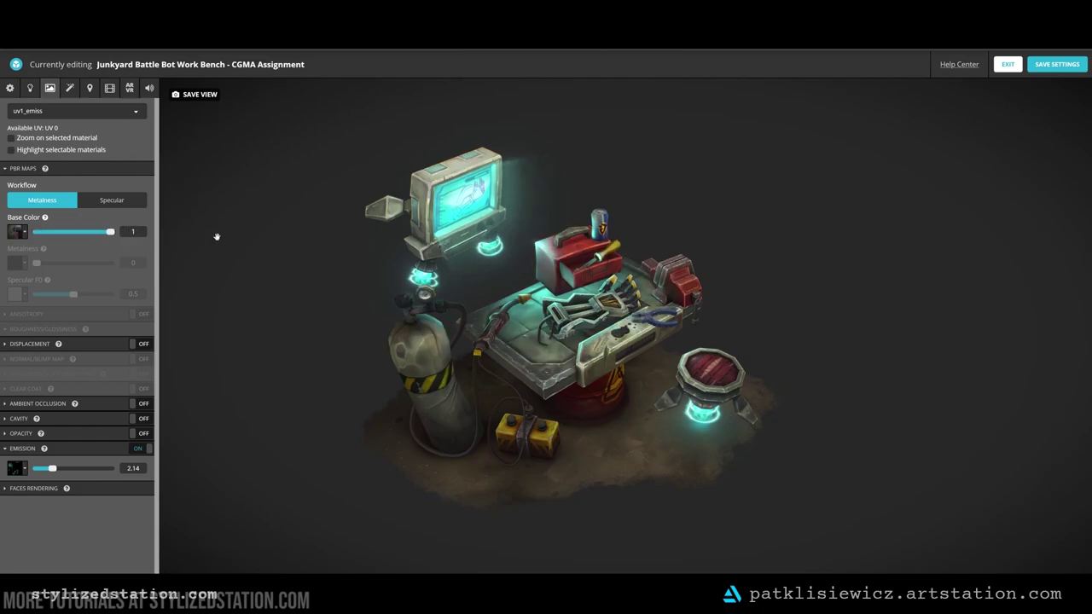
Show the post-processing filters, try Chromatic Aberrations at 0.1 on the work bench and set it to 0.0411
{"action": "left_click_drag", "start_coordinate": [244, 325], "coordinate": [219, 316]}
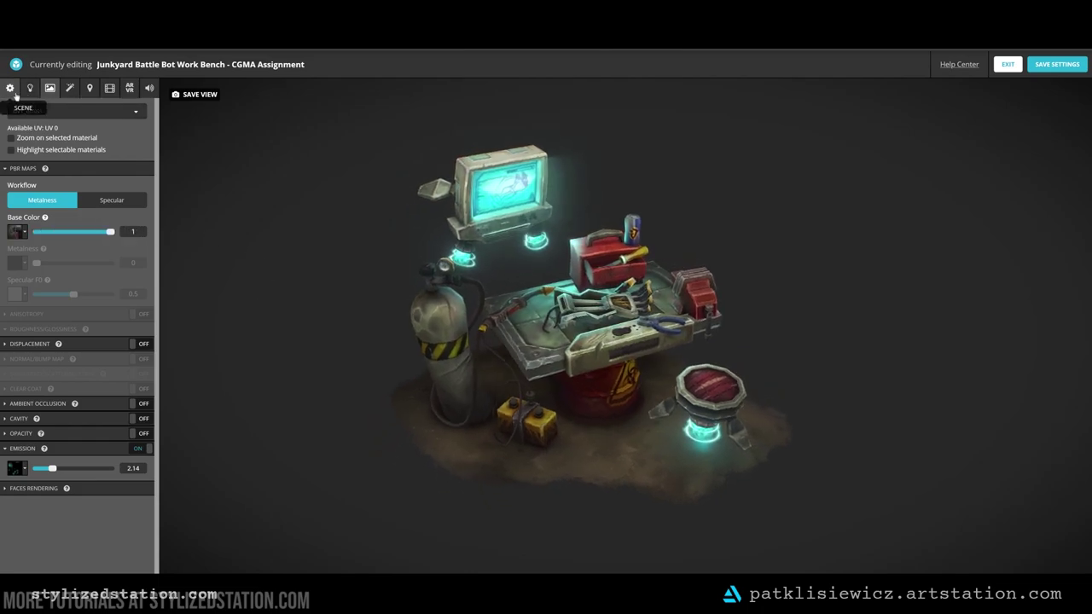
{"action": "left_click_drag", "start_coordinate": [824, 318], "coordinate": [858, 317]}
{"action": "left_click", "coordinate": [69, 87]}
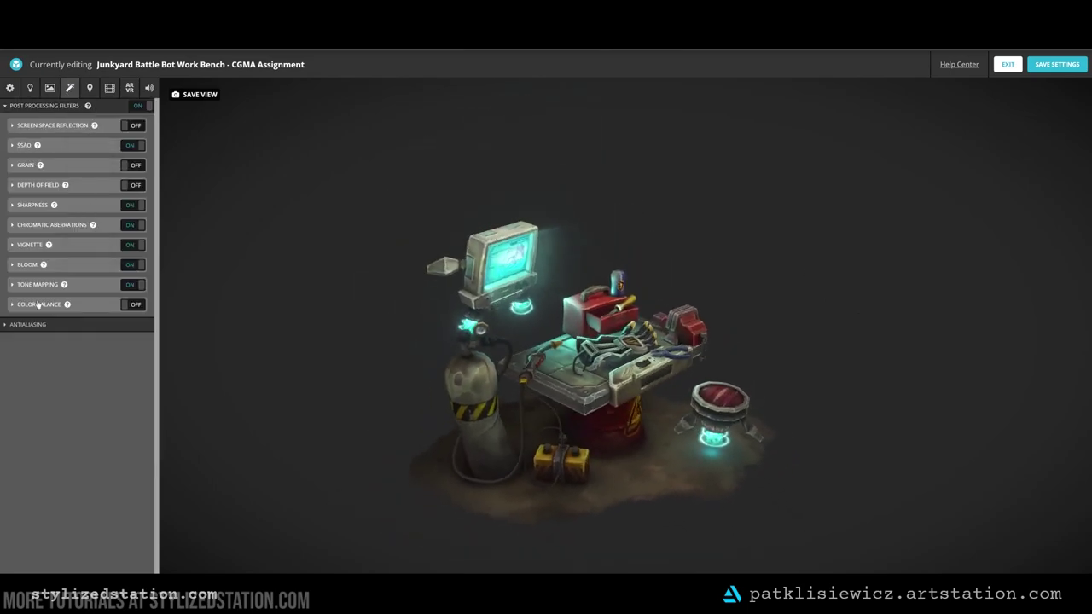
{"action": "left_click", "coordinate": [51, 224]}
{"action": "left_click_drag", "start_coordinate": [23, 243], "coordinate": [100, 244]}
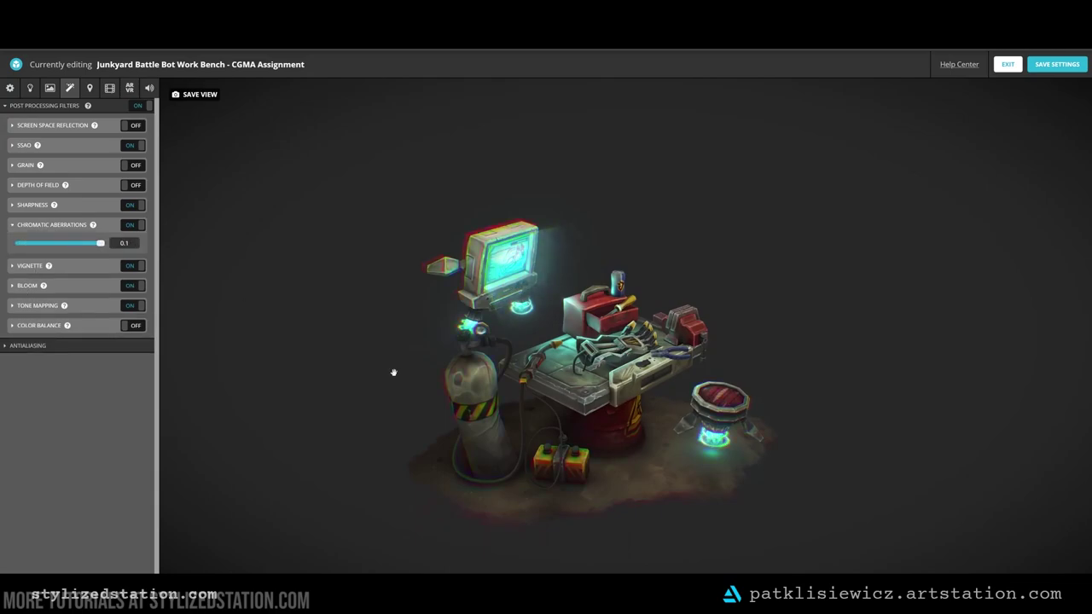
{"action": "left_click_drag", "start_coordinate": [393, 371], "coordinate": [381, 367]}
{"action": "left_click_drag", "start_coordinate": [99, 244], "coordinate": [52, 243]}
Look over the Sharpness, Bloom and Tone Mapping filter settings and collapse all the expanded filters
{"action": "left_click", "coordinate": [13, 205]}
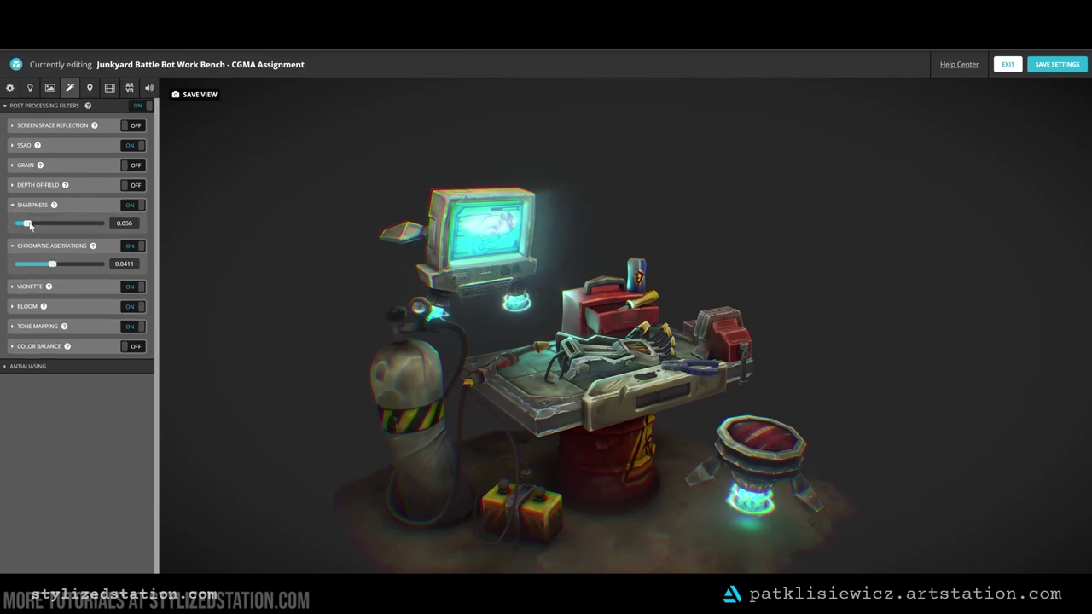
{"action": "left_click", "coordinate": [28, 307]}
{"action": "left_click", "coordinate": [34, 393]}
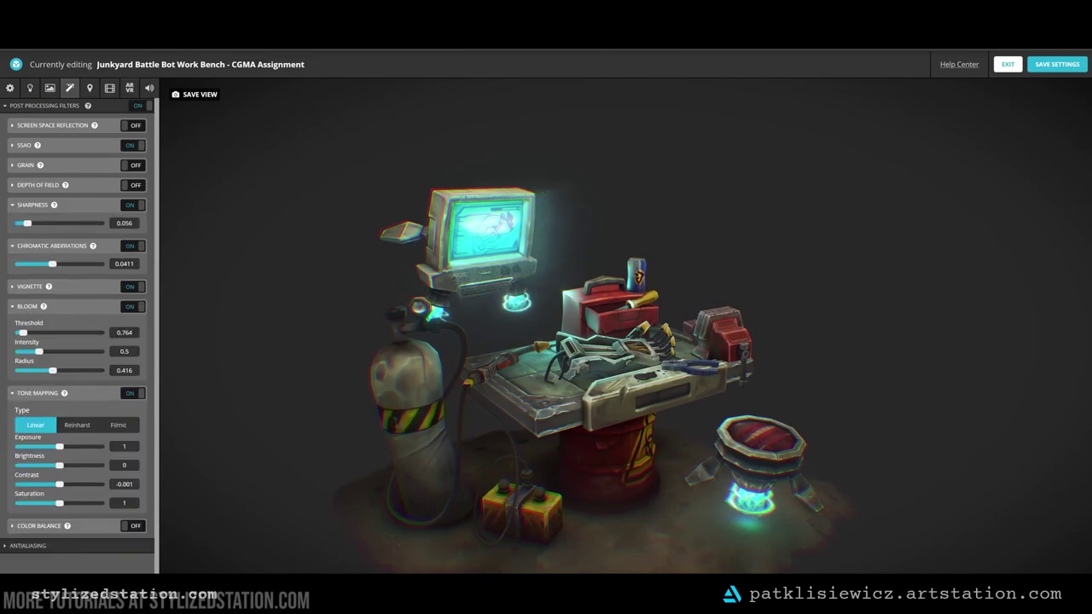
{"action": "left_click", "coordinate": [12, 205]}
{"action": "left_click", "coordinate": [13, 224]}
{"action": "left_click", "coordinate": [13, 264]}
{"action": "left_click", "coordinate": [12, 284]}
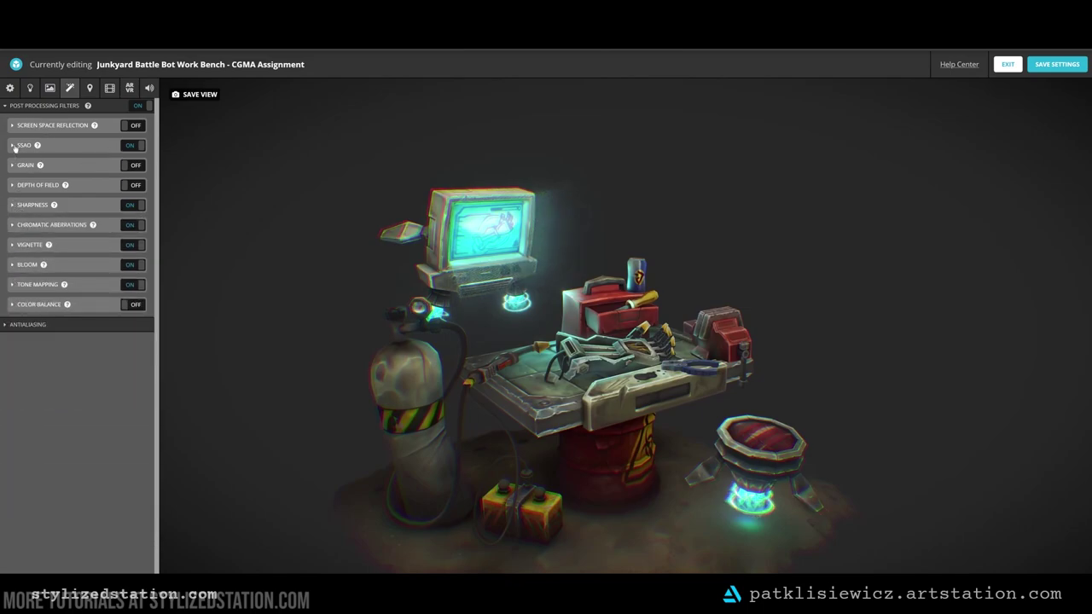
Show the SSAO settings and compare the work bench with SSAO switched off and on
{"action": "left_click", "coordinate": [15, 148]}
{"action": "left_click", "coordinate": [131, 145]}
{"action": "left_click", "coordinate": [135, 146]}
{"action": "left_click_drag", "start_coordinate": [426, 253], "coordinate": [481, 288]}
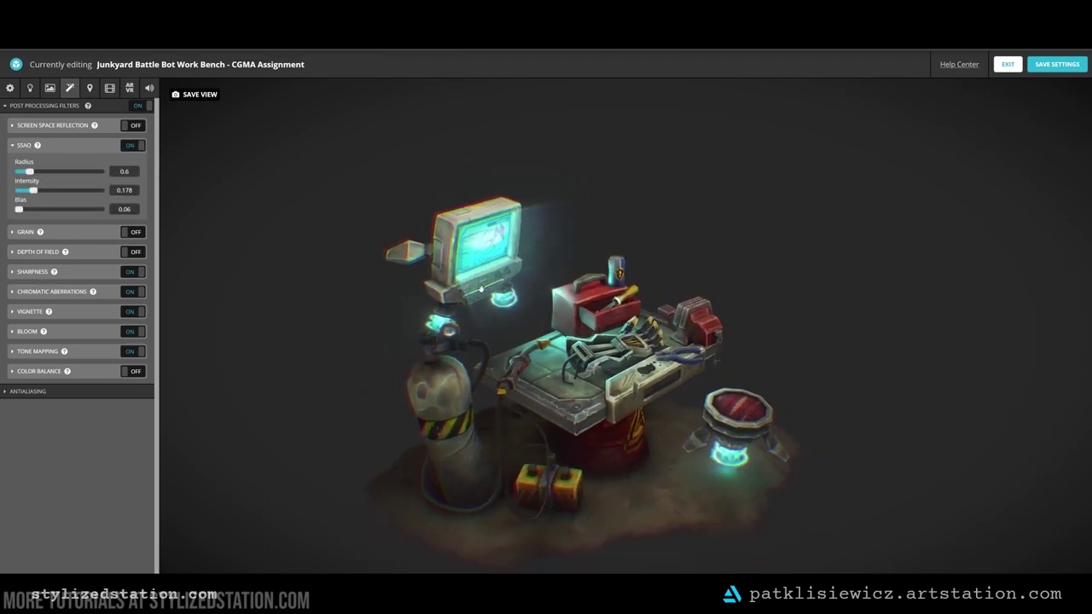
{"action": "left_click", "coordinate": [136, 147]}
{"action": "left_click", "coordinate": [136, 147]}
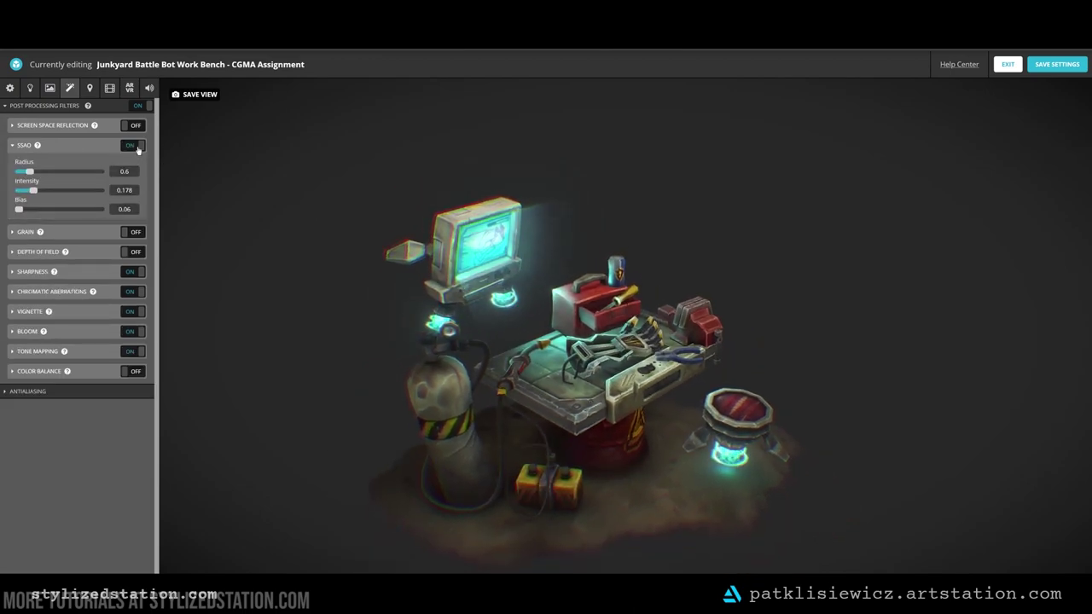
{"action": "left_click", "coordinate": [138, 150]}
{"action": "left_click", "coordinate": [138, 150]}
{"action": "left_click", "coordinate": [138, 150]}
{"action": "left_click", "coordinate": [138, 150]}
Set the SSAO Bias to 0.19 and test stronger Radius and Intensity values before lowering them again
{"action": "left_click_drag", "start_coordinate": [670, 434], "coordinate": [407, 268]}
{"action": "left_click_drag", "start_coordinate": [19, 209], "coordinate": [64, 210]}
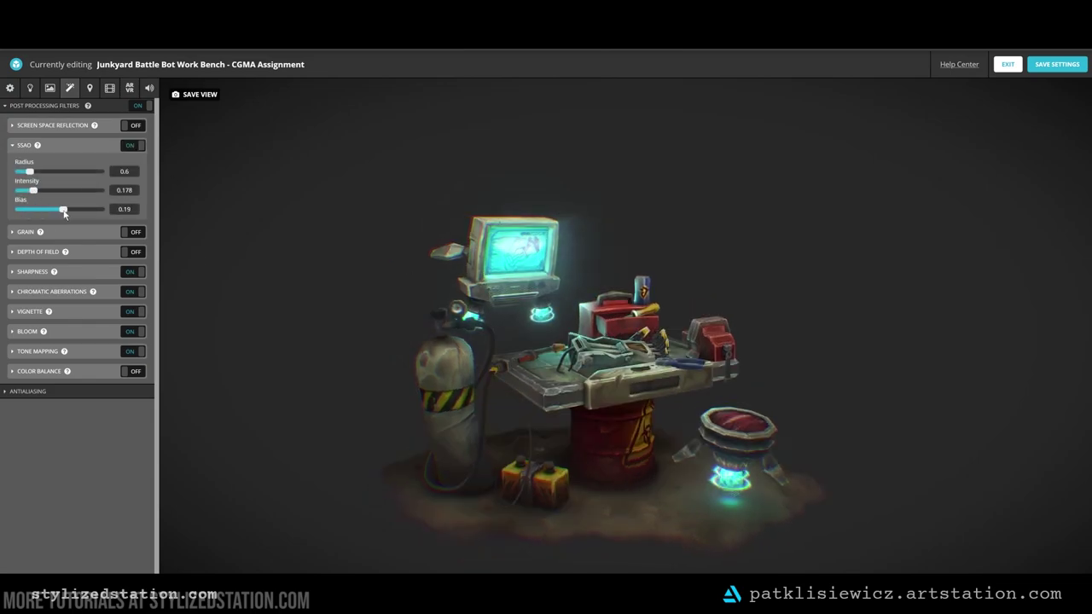
{"action": "left_click_drag", "start_coordinate": [30, 171], "coordinate": [103, 190]}
{"action": "left_click_drag", "start_coordinate": [277, 227], "coordinate": [690, 439]}
{"action": "left_click_drag", "start_coordinate": [100, 191], "coordinate": [33, 171]}
{"action": "left_click_drag", "start_coordinate": [375, 379], "coordinate": [424, 529]}
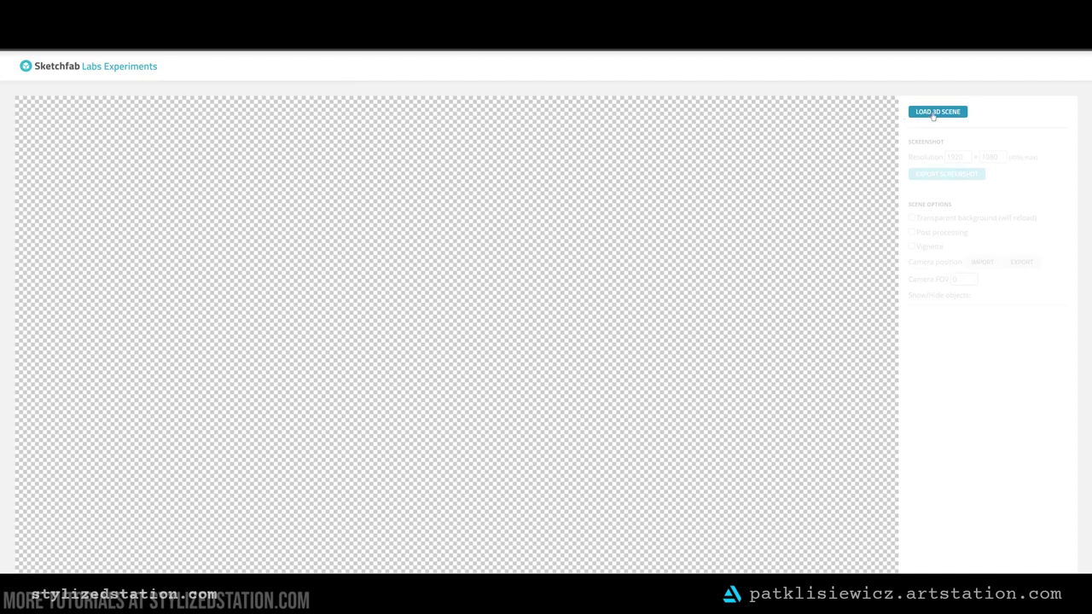
Load the Junkyard Battle Bot Work Bench scene in Sketchfab Labs Experiments, review its object list and compare post processing off and on
{"action": "left_click", "coordinate": [933, 114]}
{"action": "left_click", "coordinate": [304, 96]}
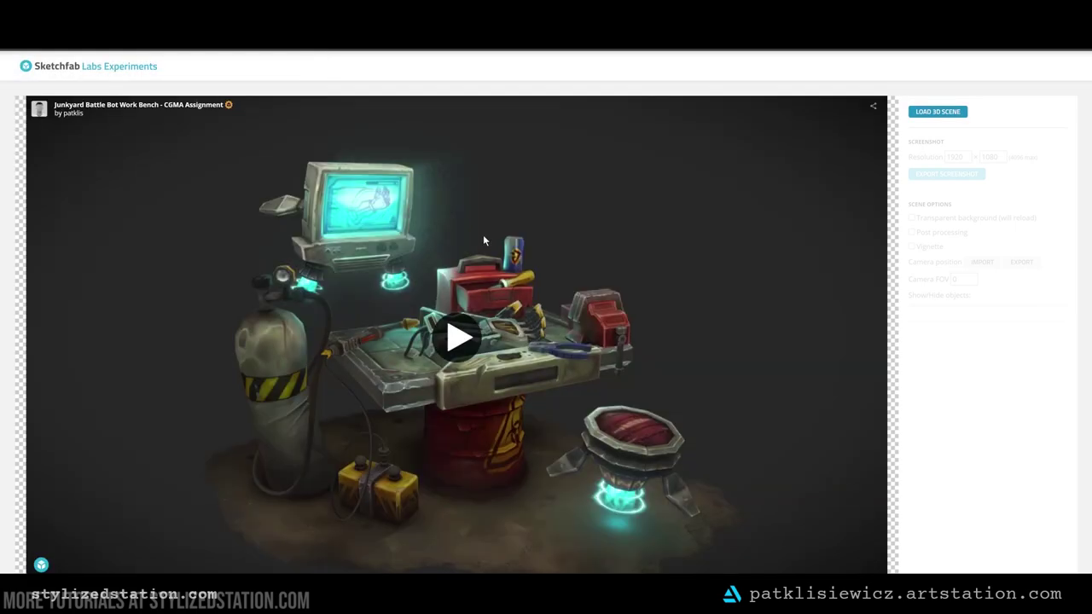
{"action": "scroll", "coordinate": [1002, 412], "scroll_direction": "down", "scroll_amount": 6}
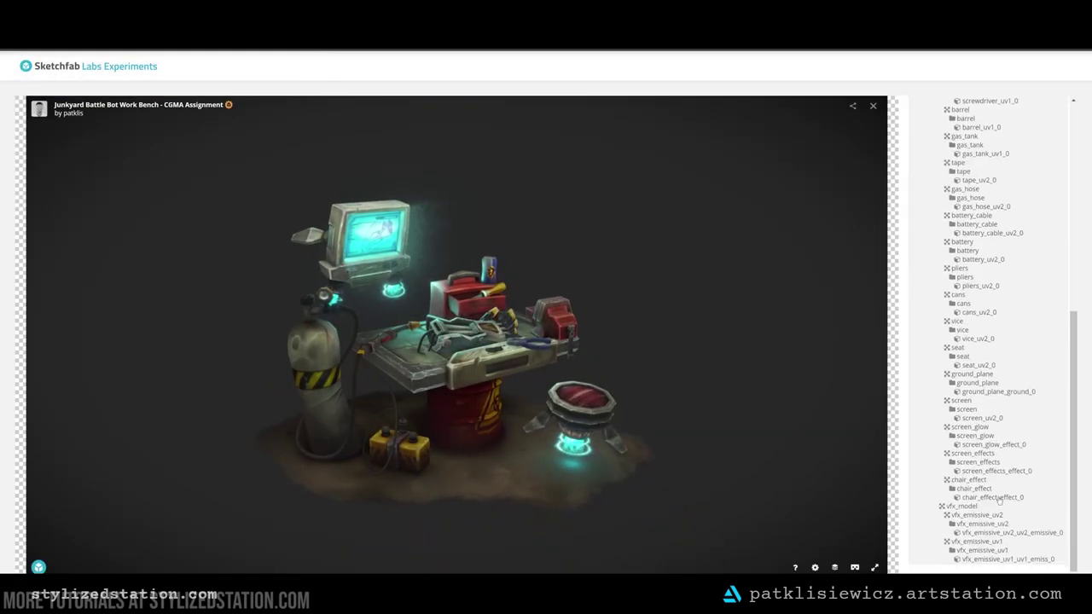
{"action": "scroll", "coordinate": [988, 446], "scroll_direction": "up", "scroll_amount": 6}
{"action": "left_click", "coordinate": [912, 232]}
{"action": "left_click", "coordinate": [912, 233]}
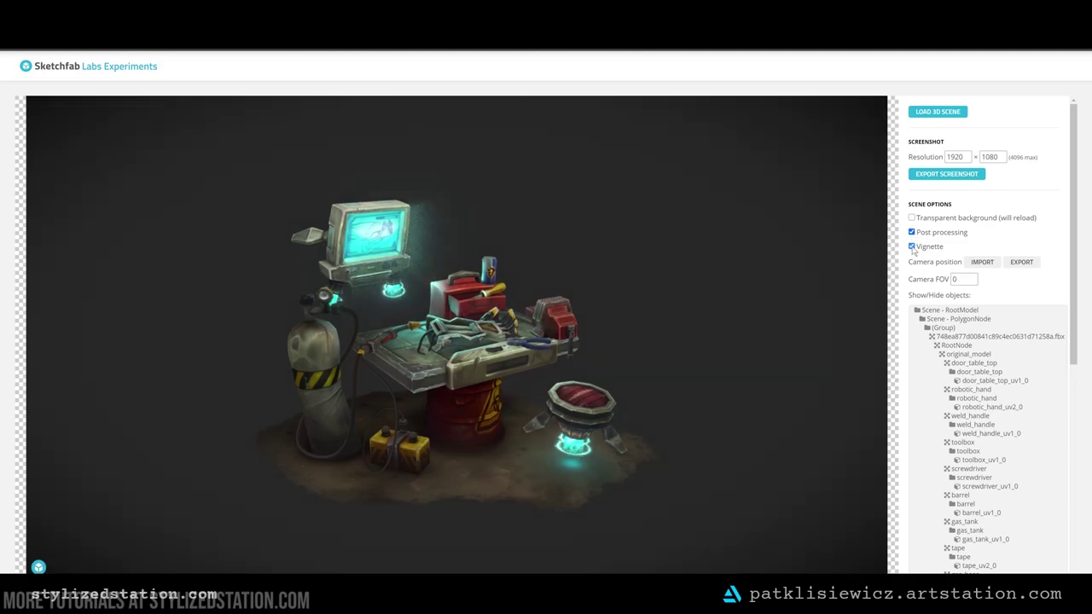
Frame the work bench, export a 1920 × 1080 screenshot and view the image at 100% in Photoshop
{"action": "double_click", "coordinate": [963, 156]}
{"action": "right_click_drag", "start_coordinate": [566, 354], "coordinate": [601, 324]}
{"action": "left_click_drag", "start_coordinate": [600, 324], "coordinate": [528, 383]}
{"action": "left_click", "coordinate": [951, 175]}
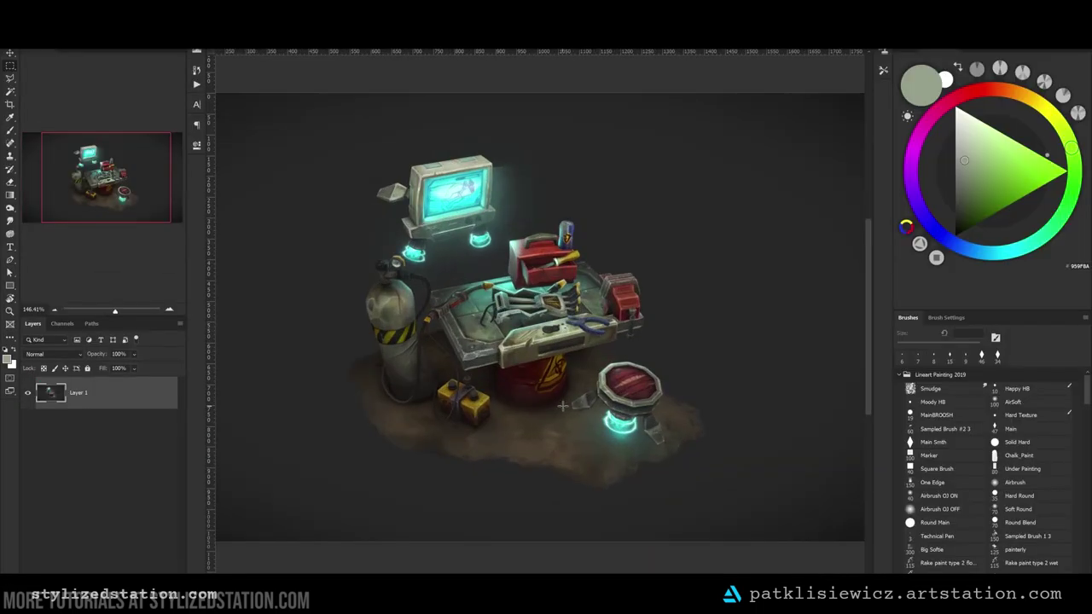
{"action": "key", "text": "ctrl+1"}
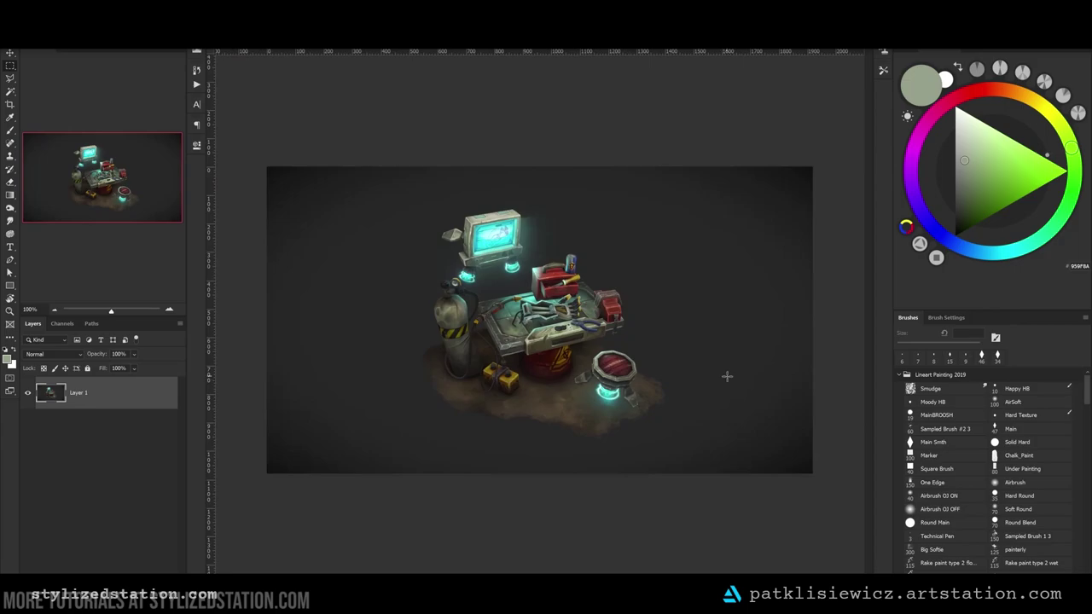